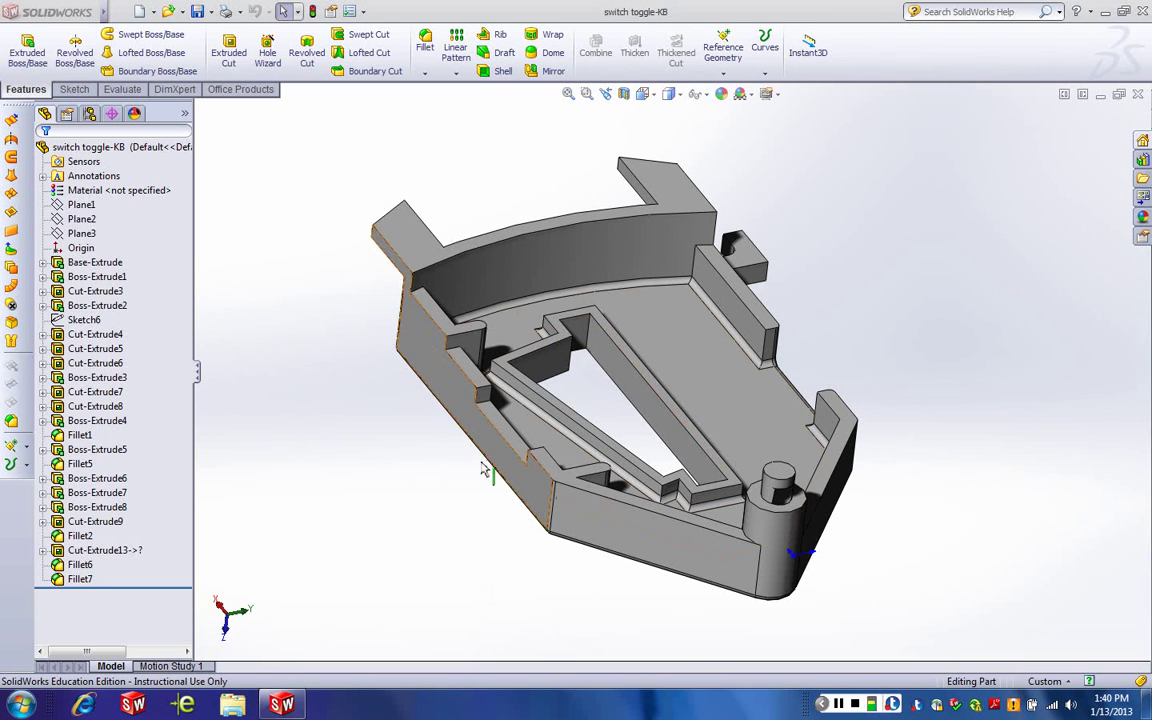
pyautogui.moveTo(440, 425); pyautogui.dragTo(732, 421, button='middle')
pyautogui.scroll(3, 732, 421)
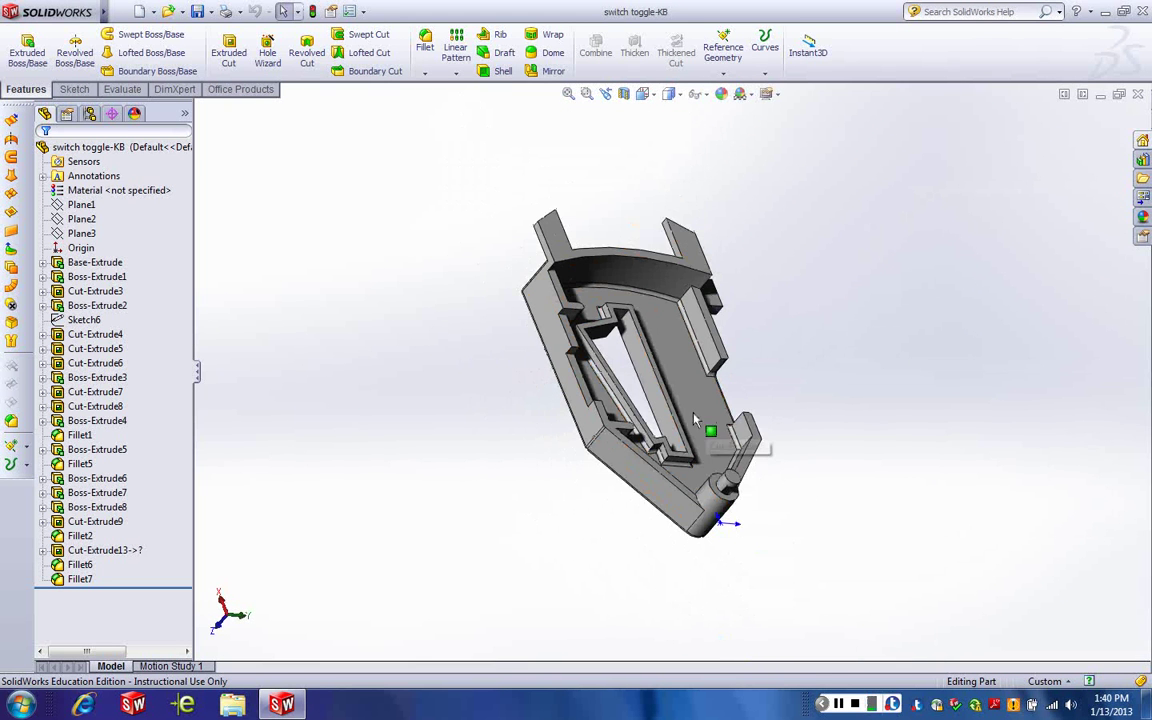
pyautogui.moveTo(652, 368); pyautogui.dragTo(447, 309, button='middle')
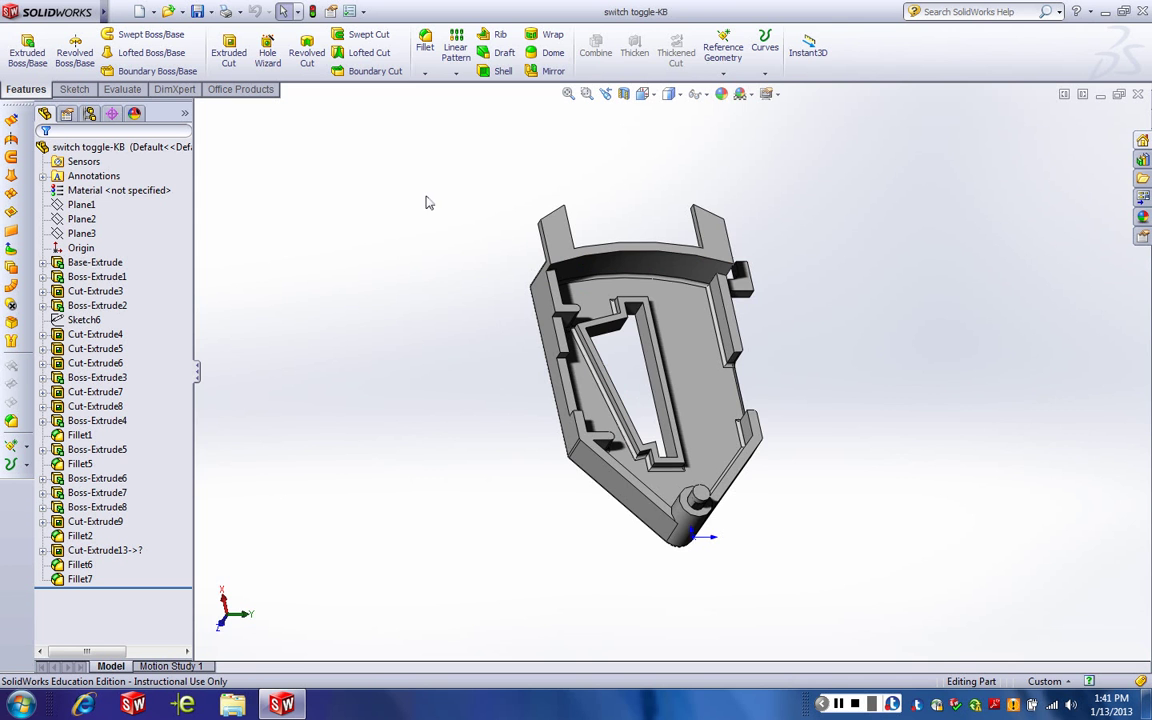
pyautogui.moveTo(575, 470); pyautogui.dragTo(594, 489, button='middle')
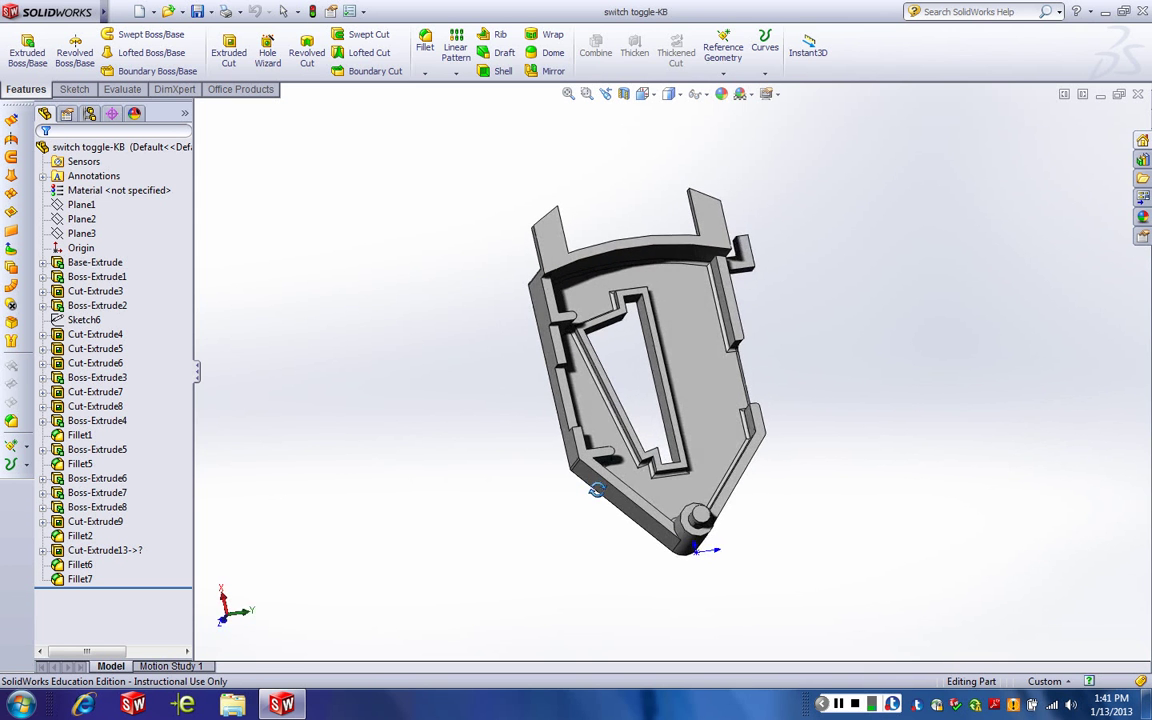
pyautogui.moveTo(594, 489); pyautogui.dragTo(618, 370, button='middle')
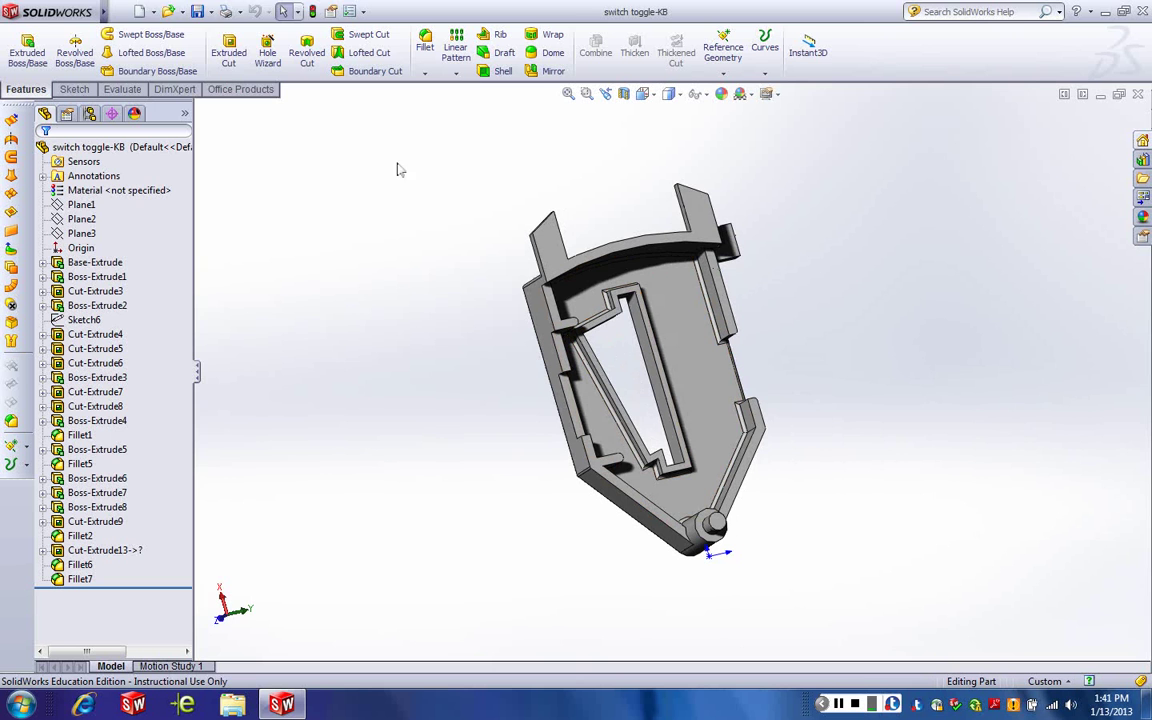
# Create a drawing from the switch toggle-KB part on a C (ANSI) Landscape sheet
pyautogui.click(117, 12)
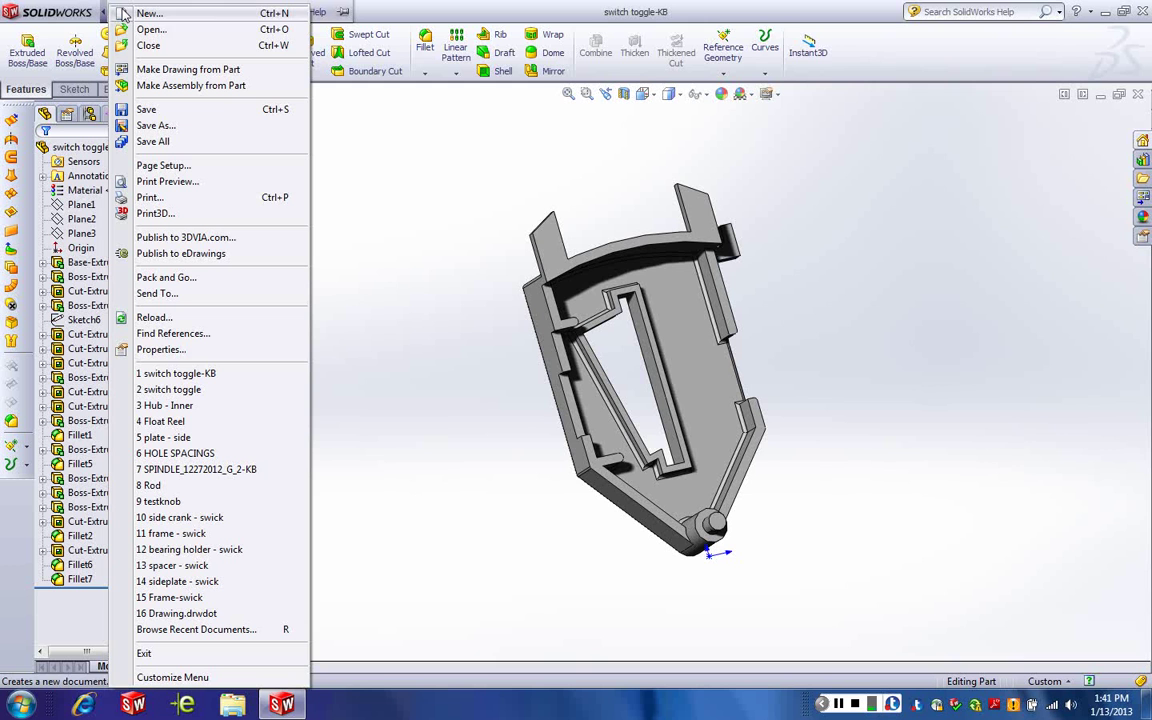
pyautogui.click(163, 72)
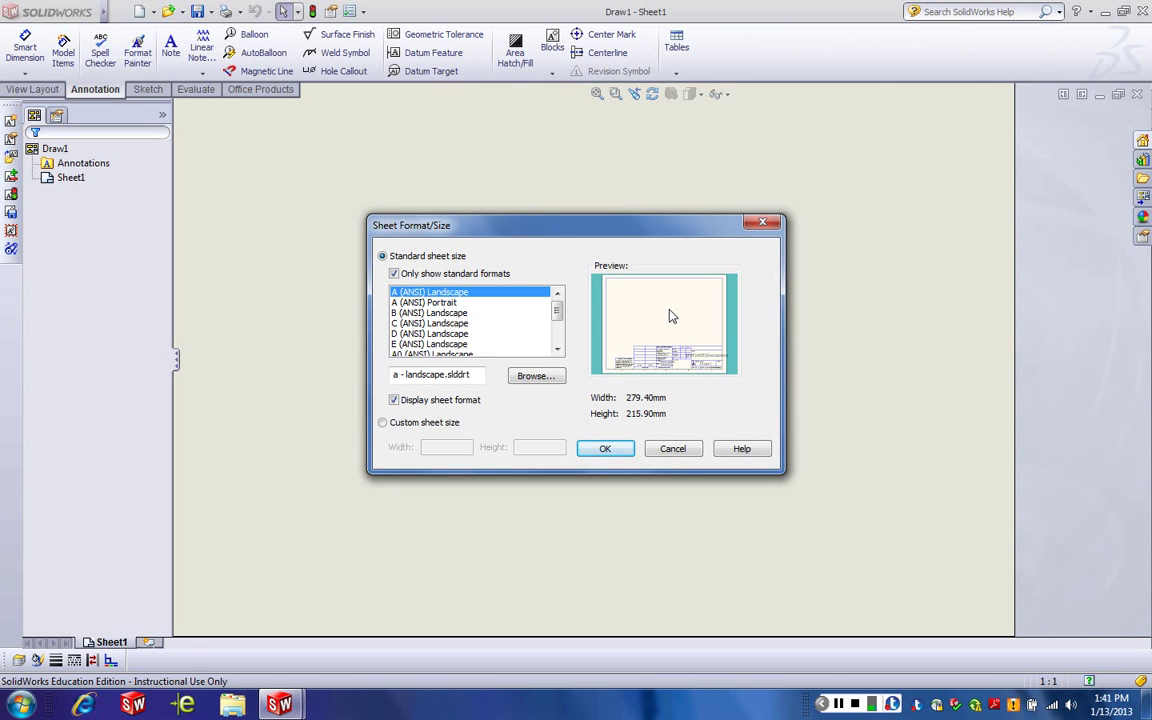
pyautogui.click(436, 326)
pyautogui.click(598, 447)
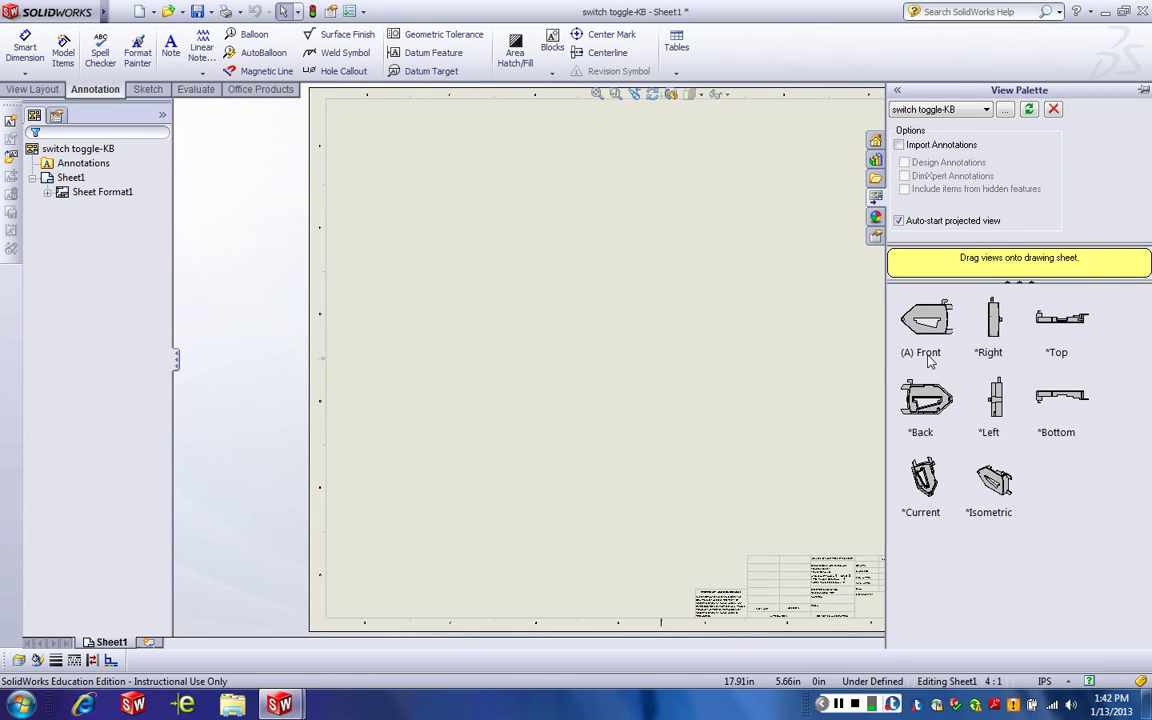
# Place the part's Back view on the sheet and project a view above it, a side view and an upper-right isometric view
pyautogui.moveTo(931, 365)
pyautogui.mouseDown()
pyautogui.moveTo(762, 348)
pyautogui.moveTo(818, 327)
pyautogui.moveTo(913, 343)
pyautogui.mouseUp()
pyautogui.moveTo(928, 398)
pyautogui.mouseDown()
pyautogui.moveTo(815, 368)
pyautogui.moveTo(800, 437)
pyautogui.moveTo(876, 479)
pyautogui.moveTo(820, 362)
pyautogui.moveTo(930, 405)
pyautogui.moveTo(650, 360)
pyautogui.moveTo(550, 383)
pyautogui.mouseUp()
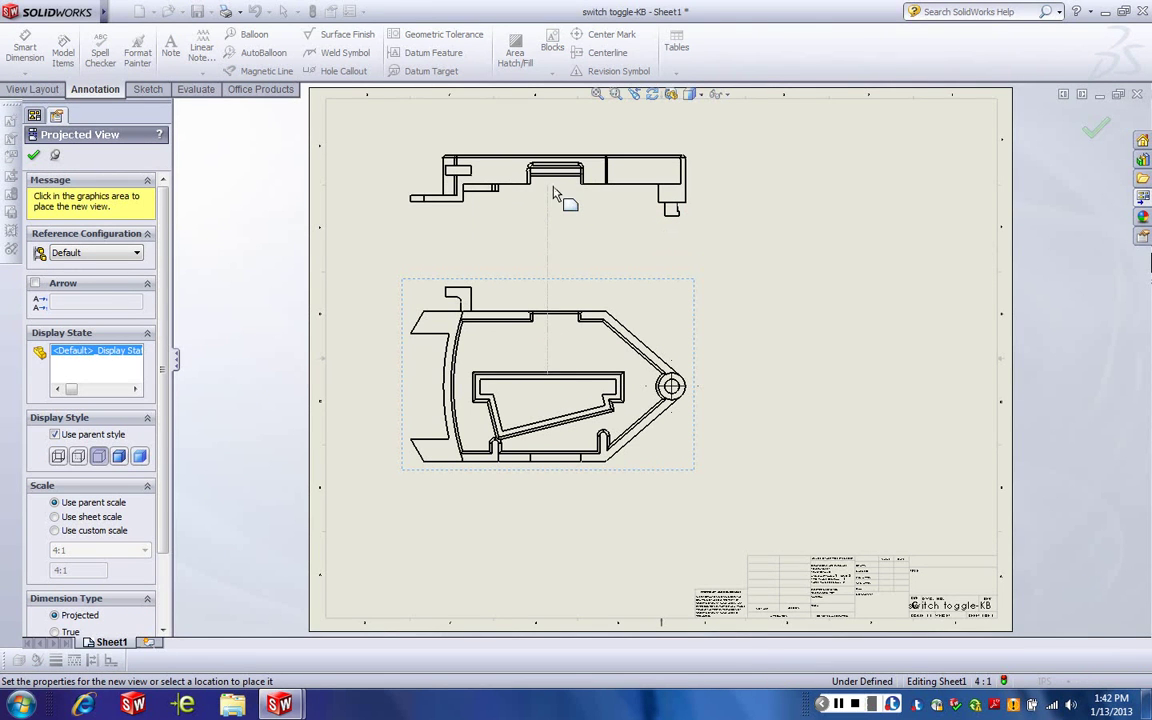
pyautogui.click(570, 197)
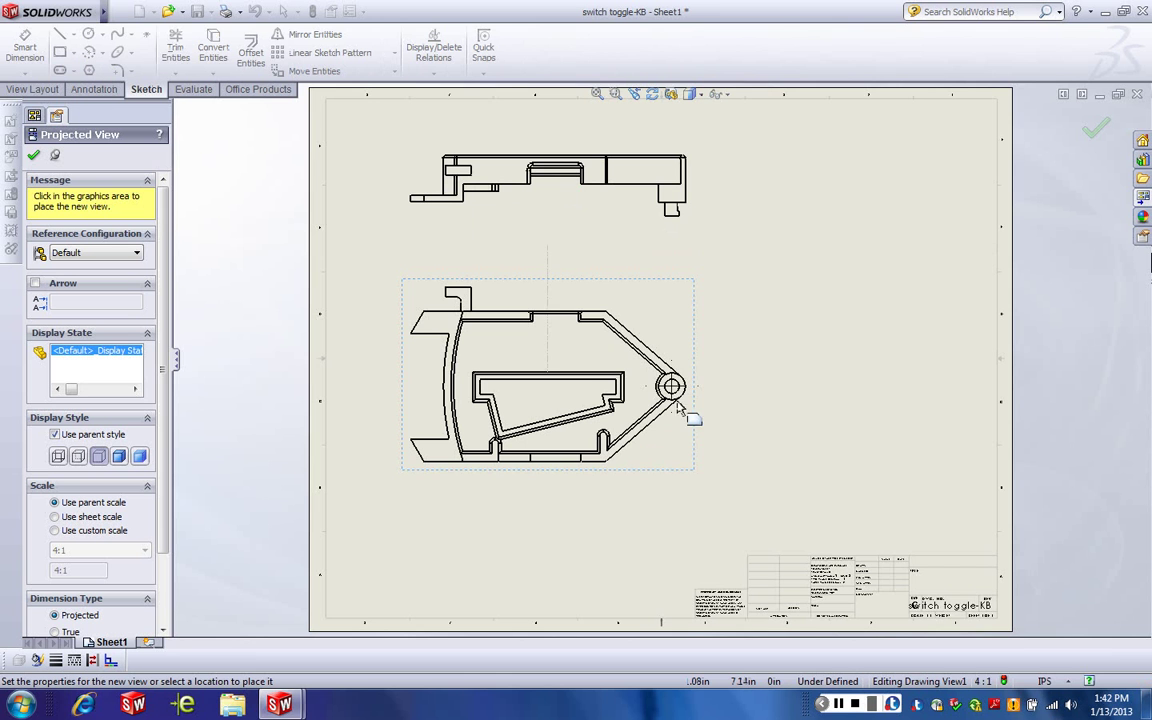
pyautogui.click(843, 393)
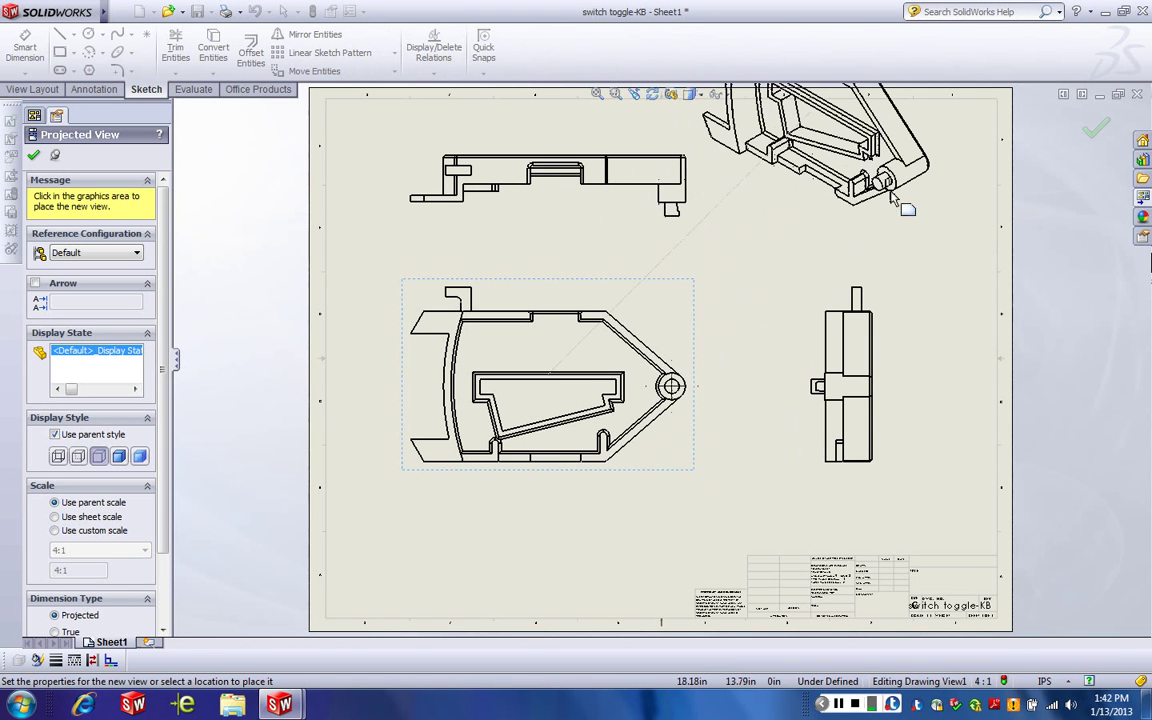
pyautogui.click(893, 199)
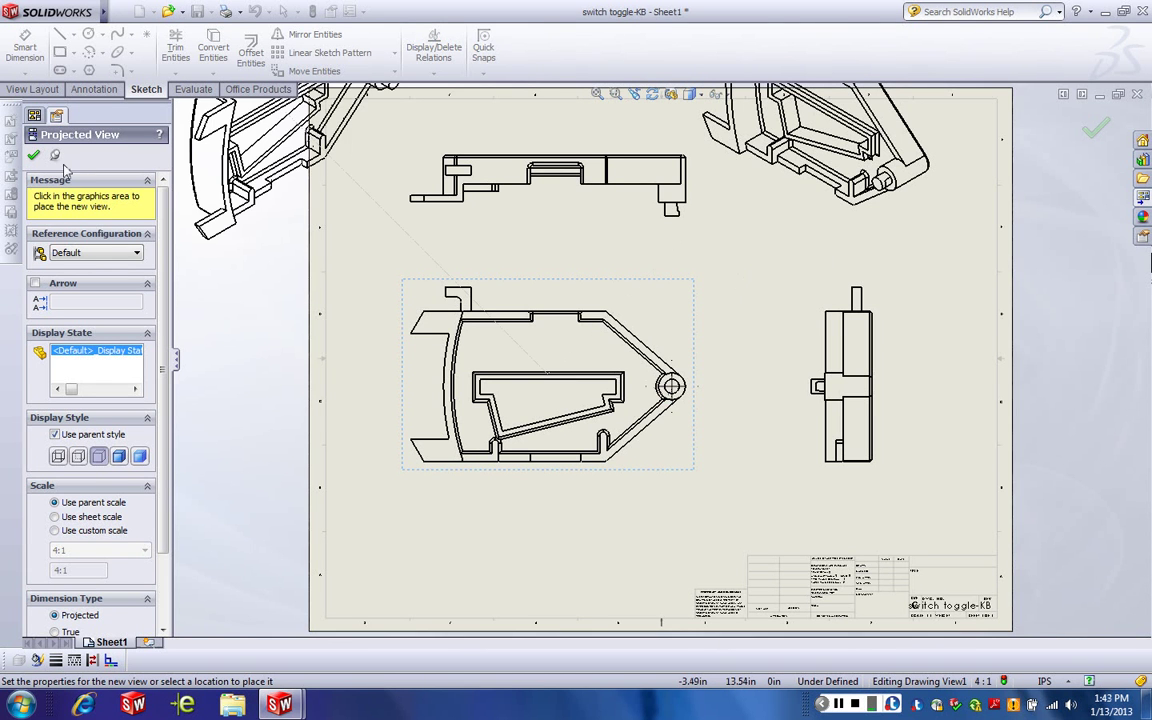
pyautogui.click(33, 155)
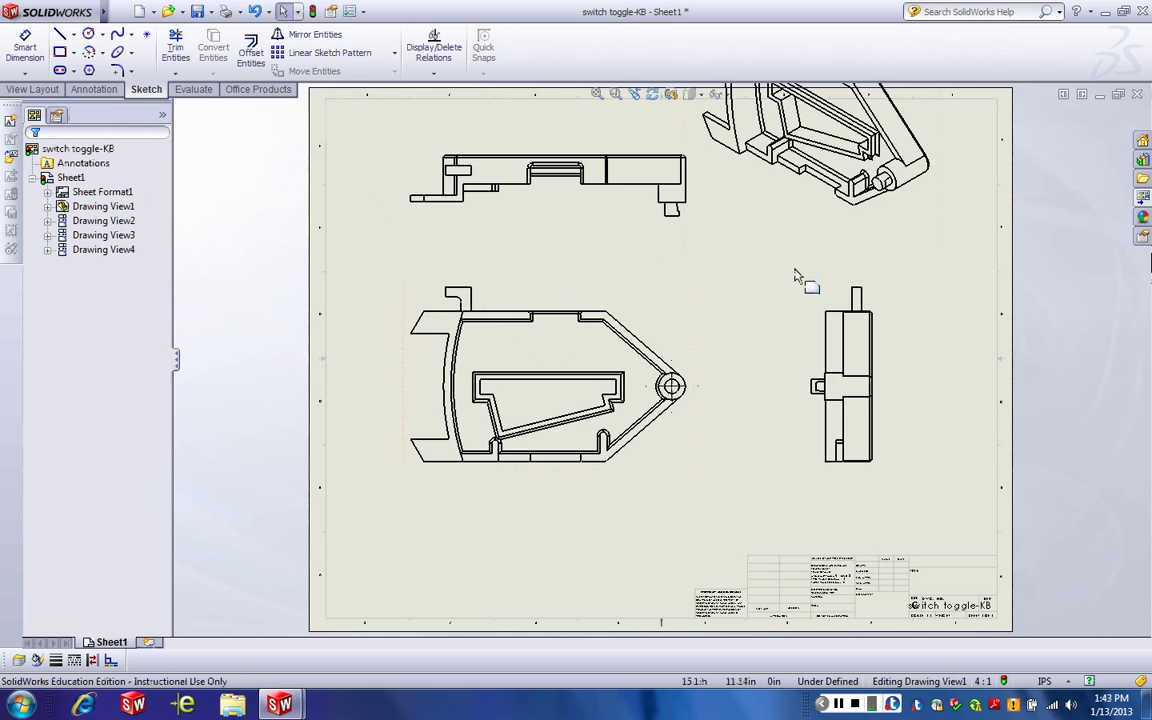
# Set the base drawing view to a custom scale of 2:1
pyautogui.scroll(2, 805, 272)
pyautogui.scroll(-1, 663, 206)
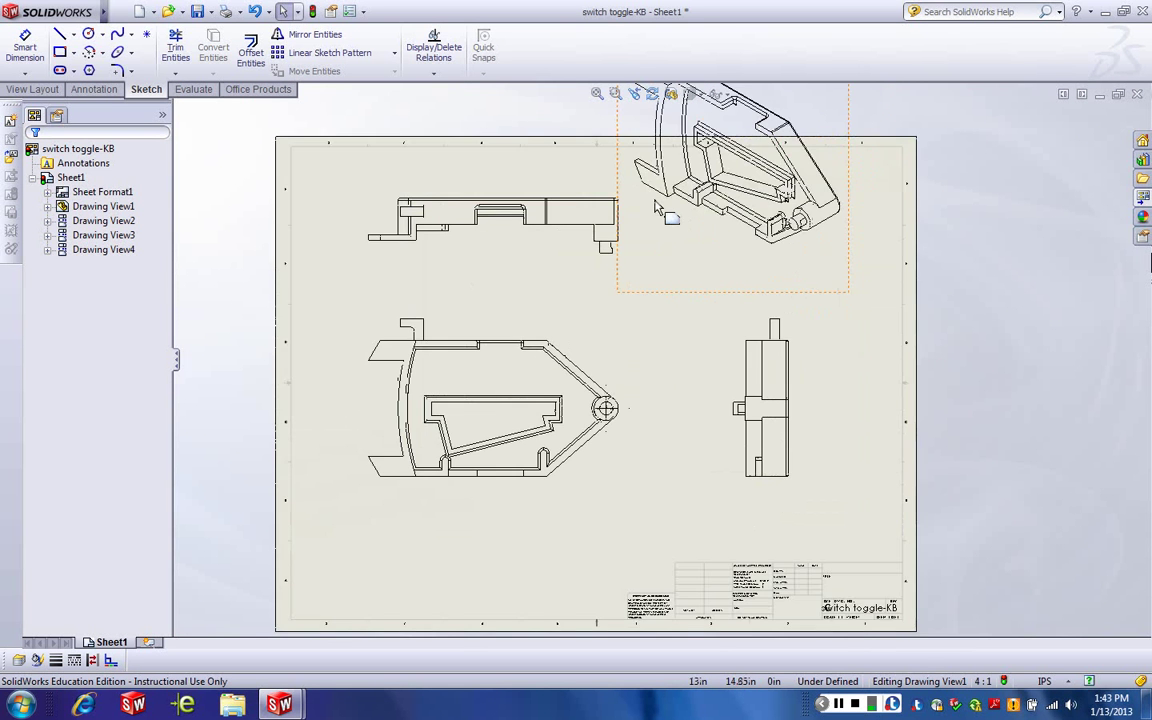
pyautogui.scroll(1, 657, 207)
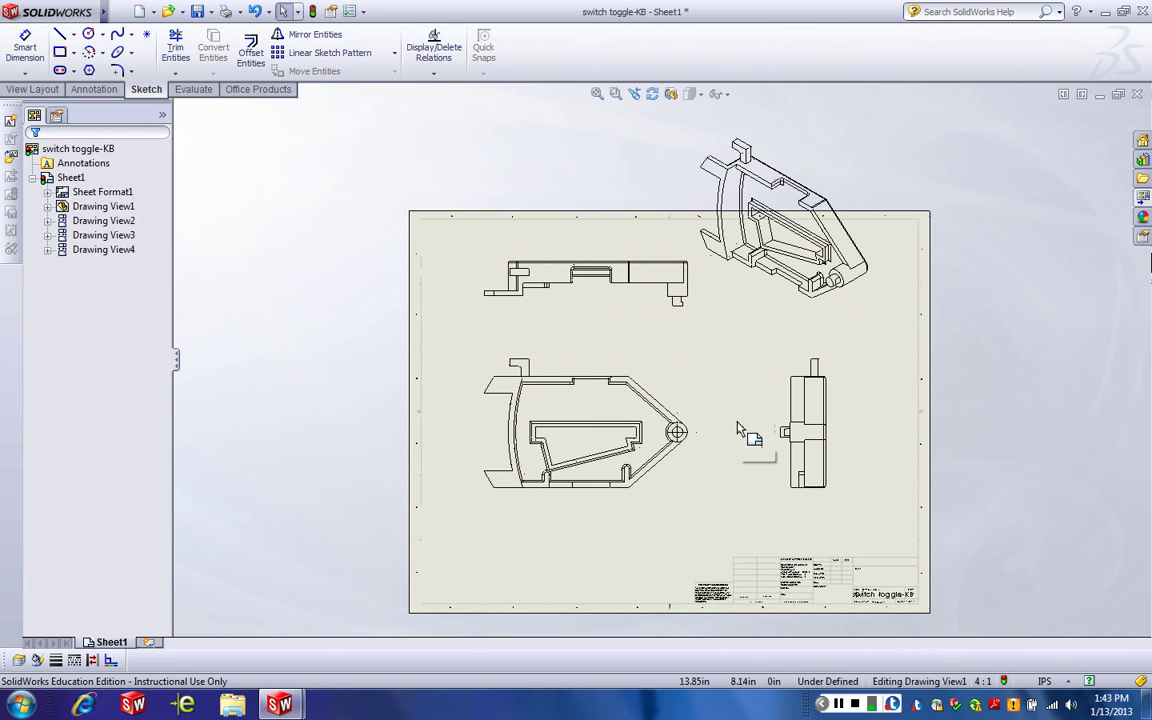
pyautogui.click(478, 463)
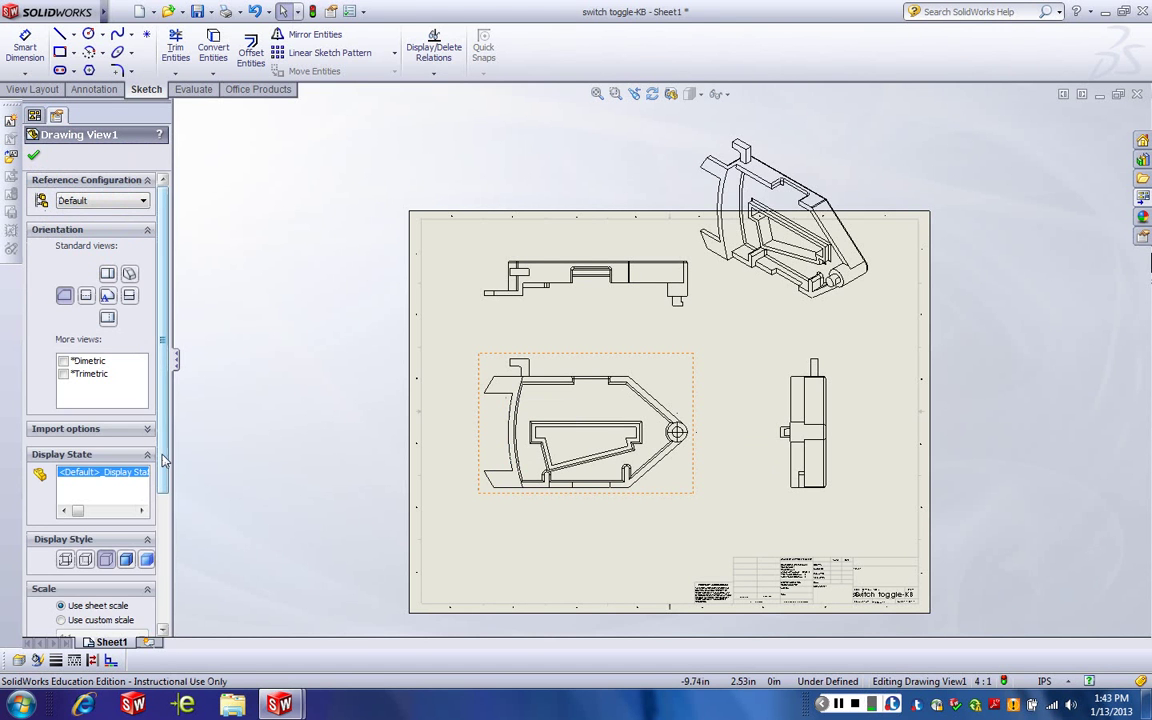
pyautogui.scroll(-3, 163, 460)
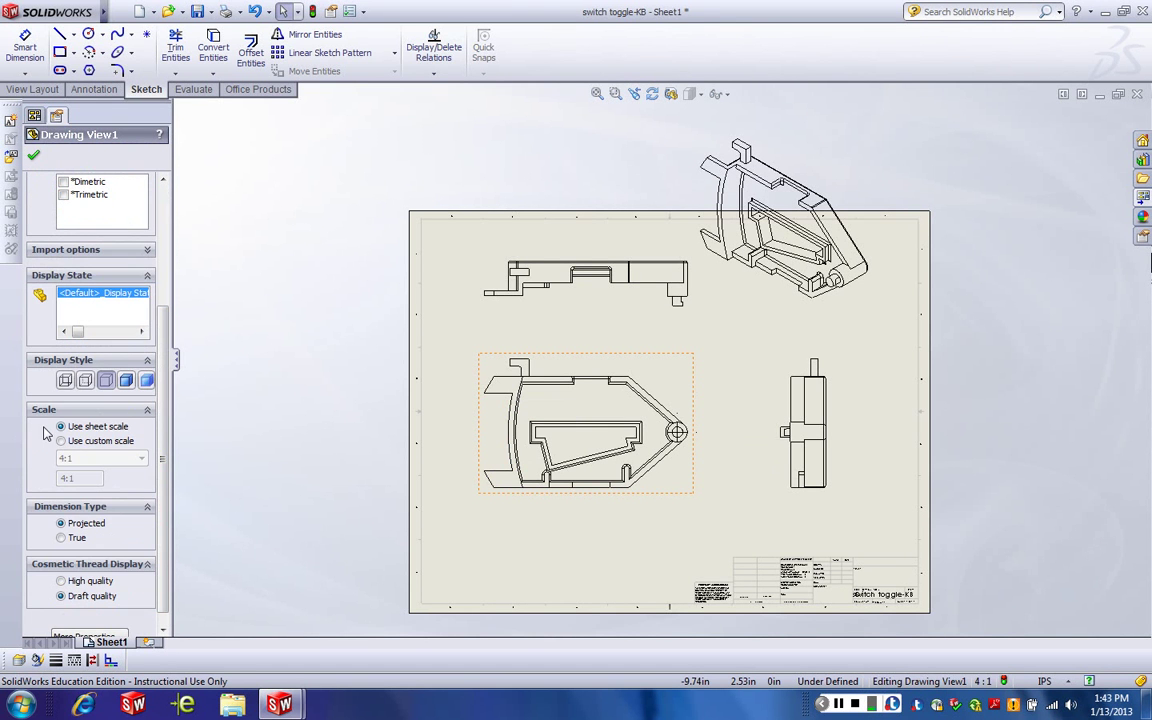
pyautogui.click(62, 441)
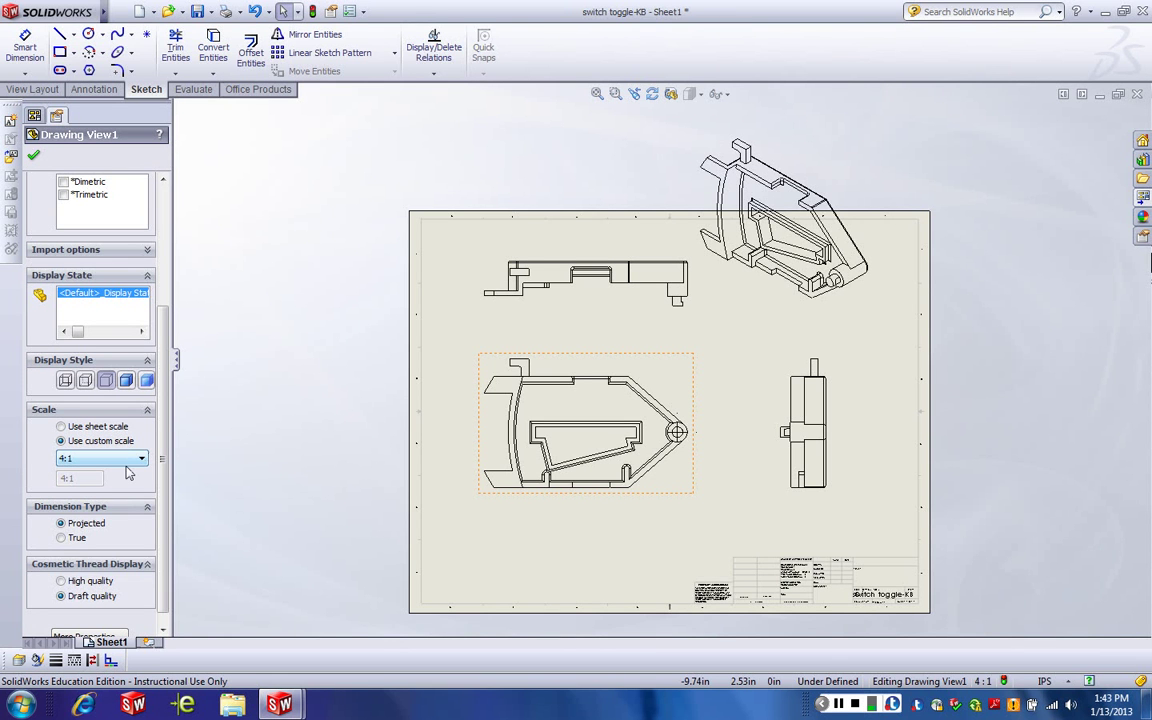
pyautogui.click(143, 459)
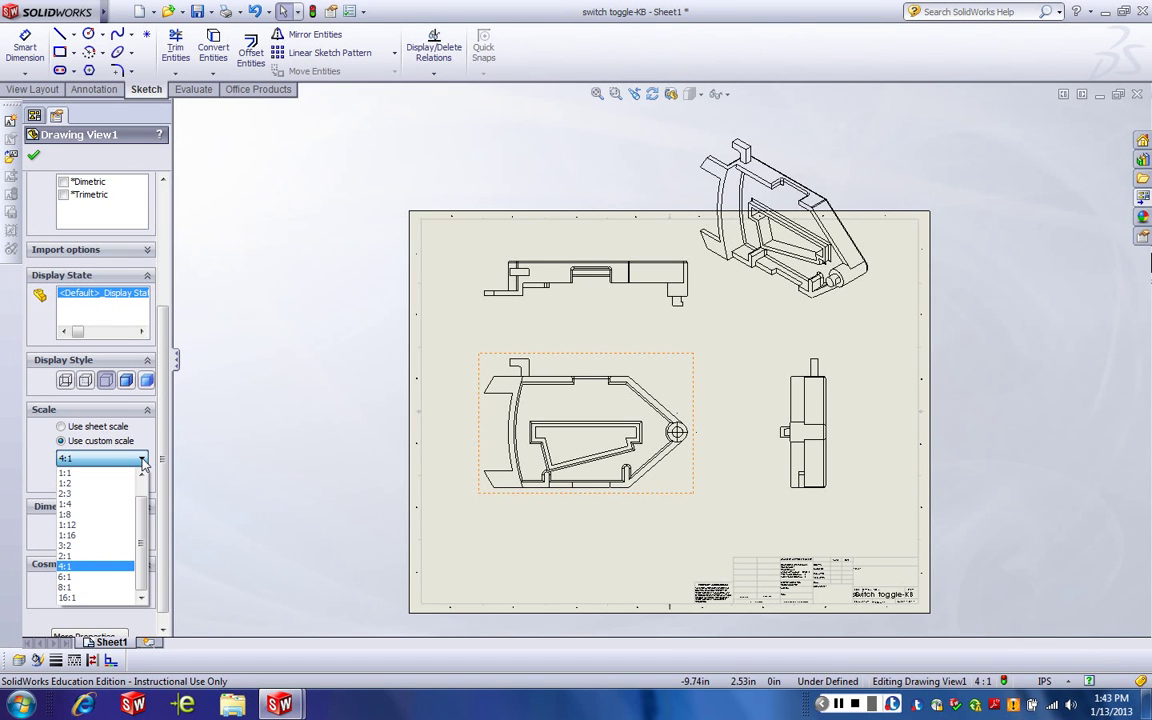
pyautogui.click(103, 557)
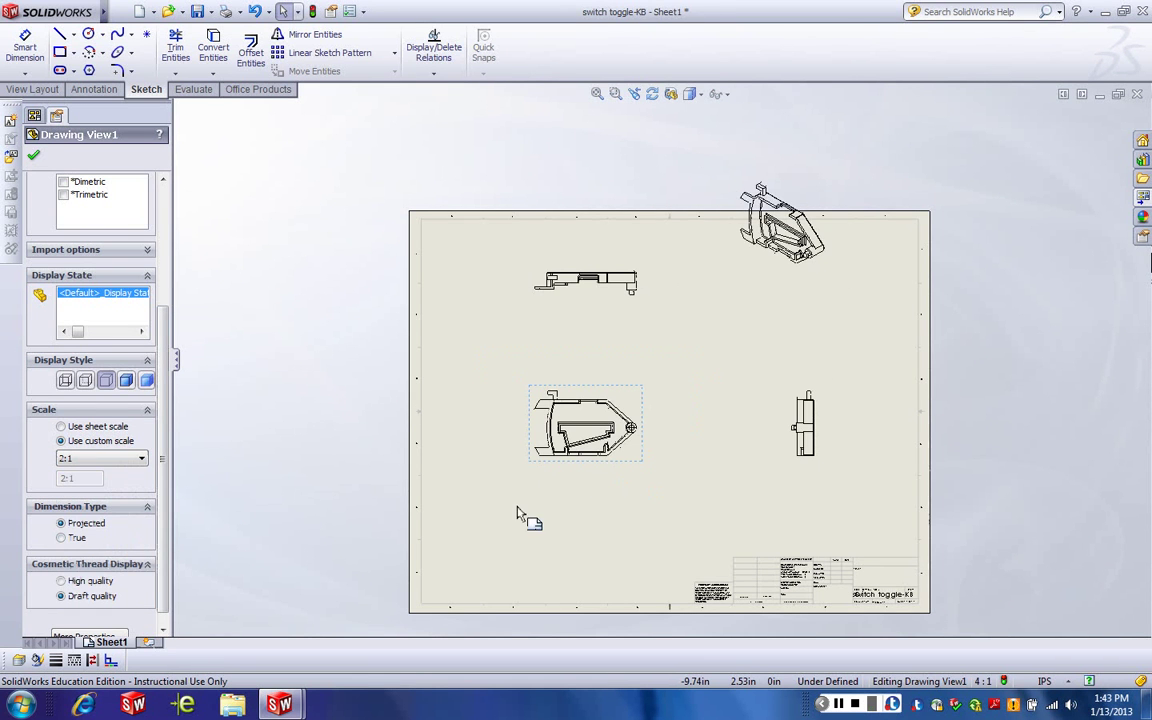
# Rearrange the four drawing views, bringing the projected views closer to the base view and the isometric view inside the sheet border
pyautogui.moveTo(534, 461)
pyautogui.mouseDown()
pyautogui.moveTo(514, 488)
pyautogui.moveTo(525, 505)
pyautogui.moveTo(512, 495)
pyautogui.mouseUp()
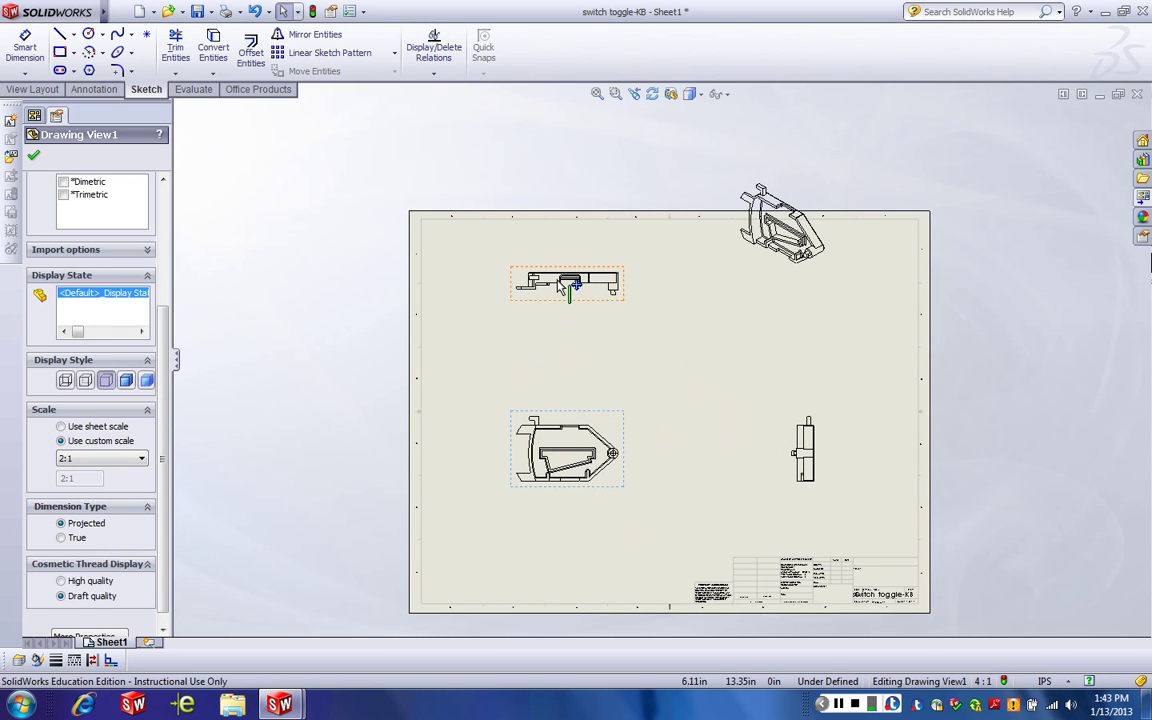
pyautogui.moveTo(562, 285)
pyautogui.mouseDown()
pyautogui.moveTo(514, 334)
pyautogui.moveTo(501, 329)
pyautogui.mouseUp()
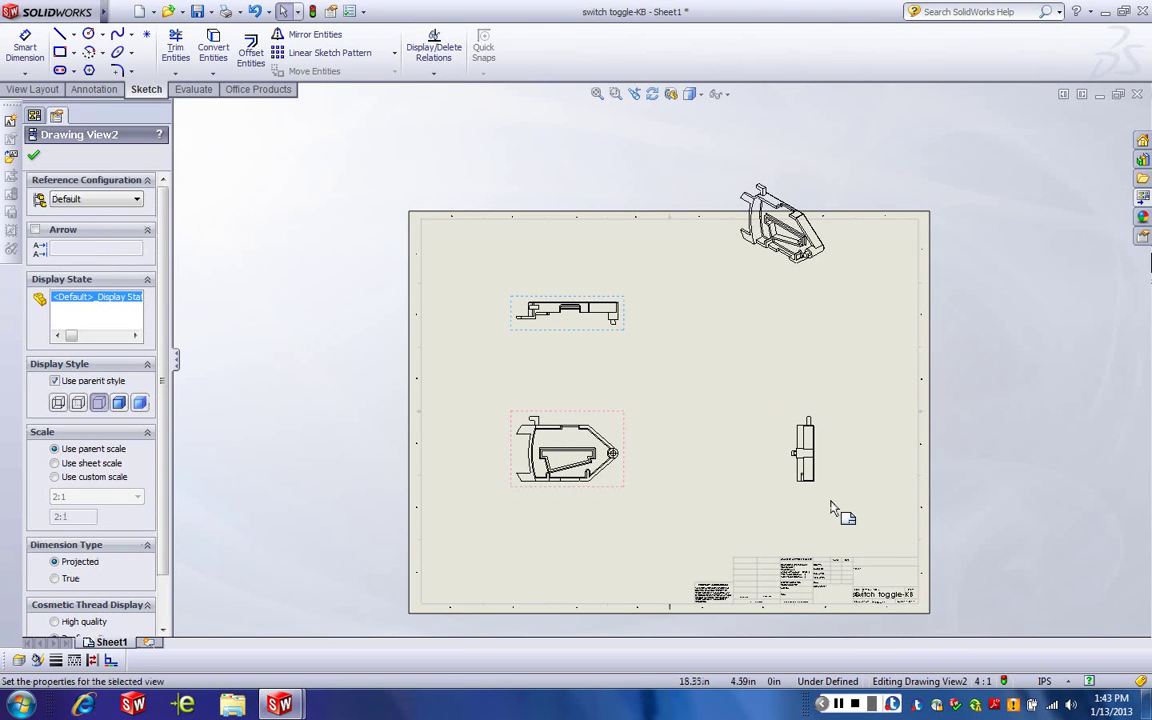
pyautogui.moveTo(783, 490); pyautogui.dragTo(675, 478)
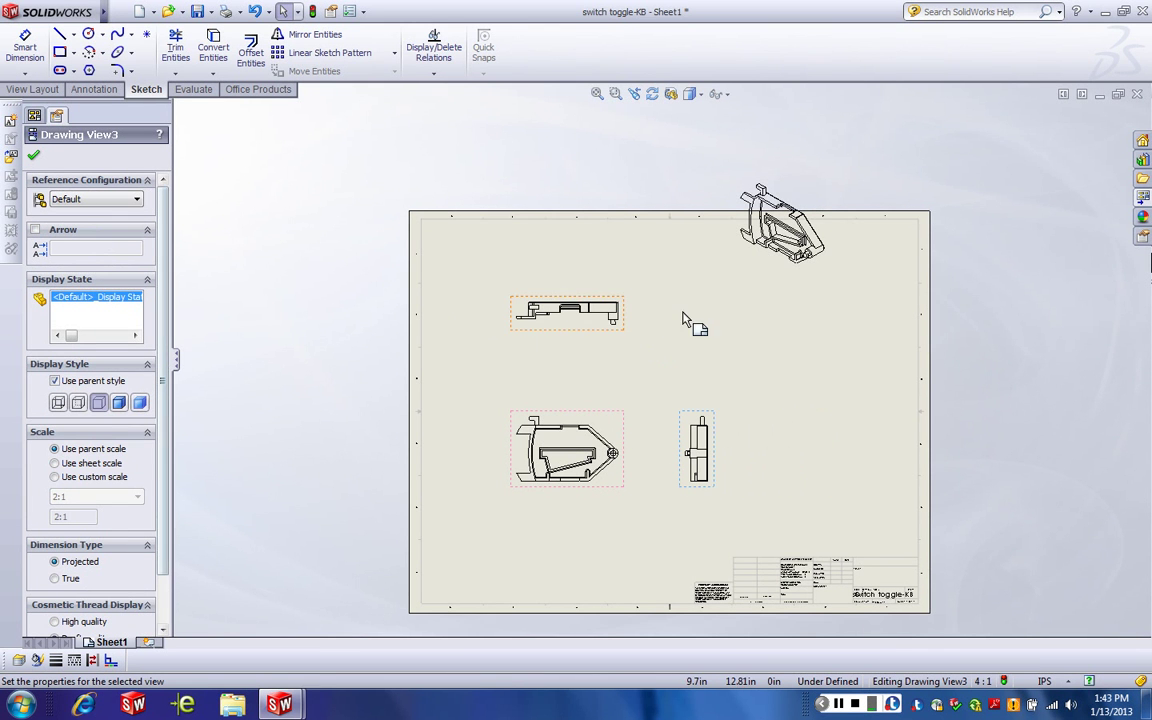
pyautogui.moveTo(760, 296); pyautogui.dragTo(794, 380)
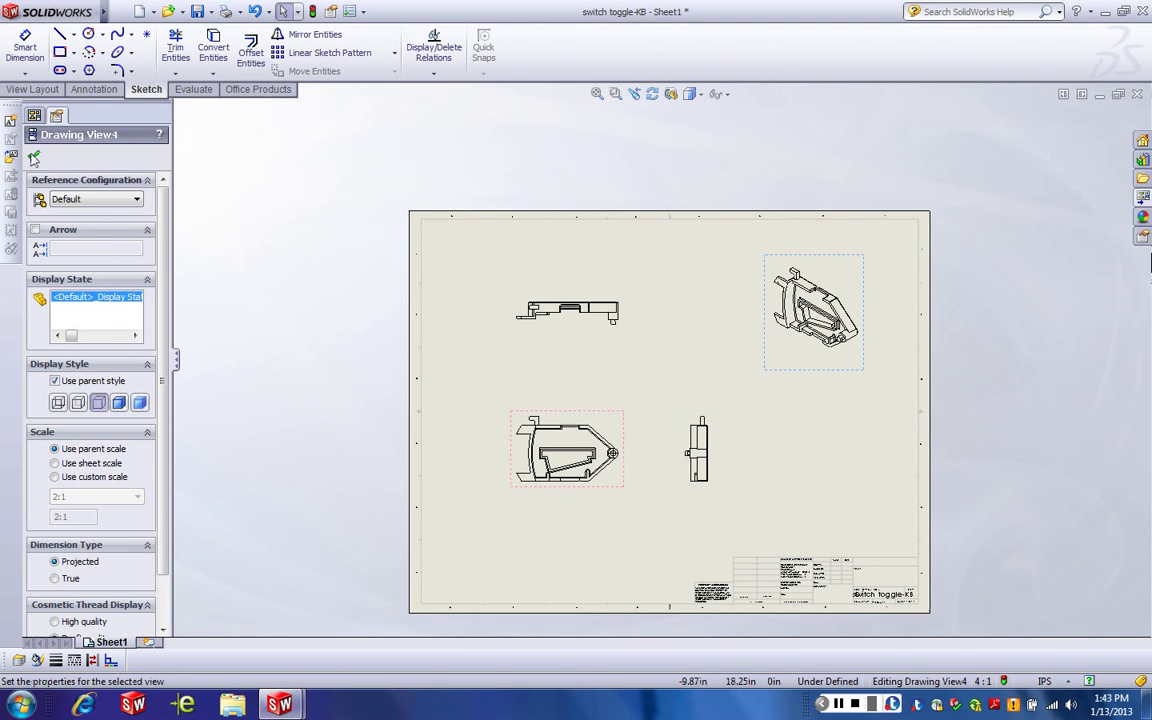
pyautogui.click(34, 158)
# Examine the base and side views up close and check the overall layout of the sheet
pyautogui.scroll(-2, 617, 404)
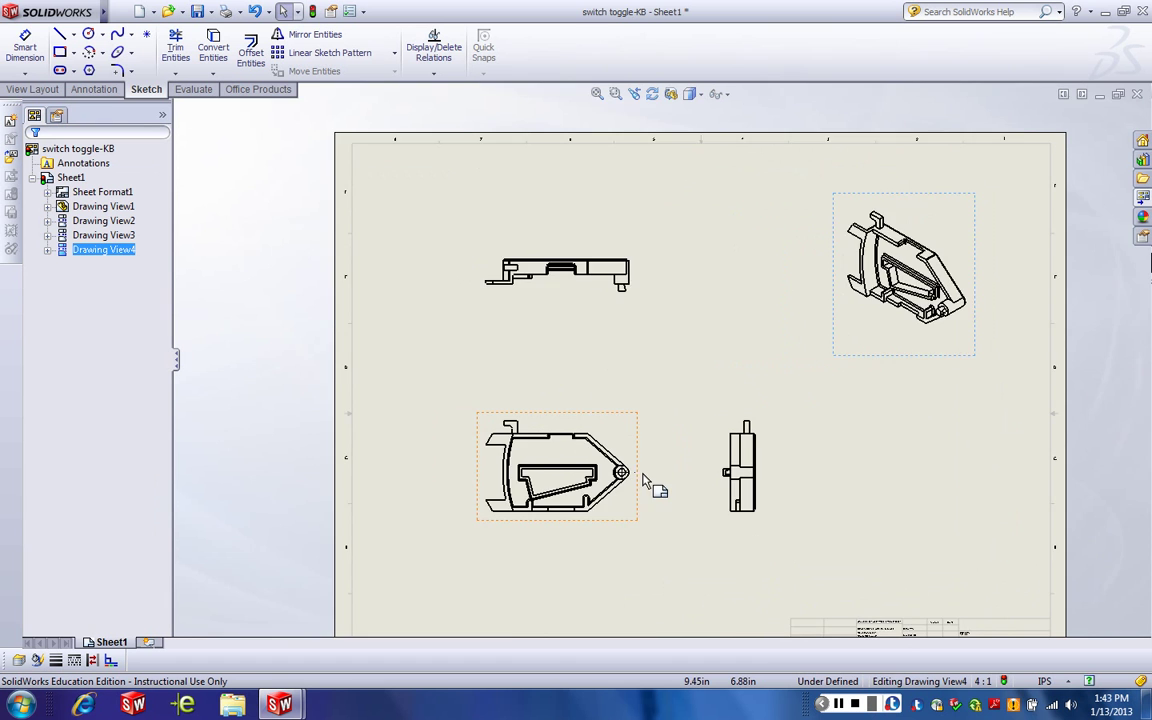
pyautogui.scroll(-2, 645, 482)
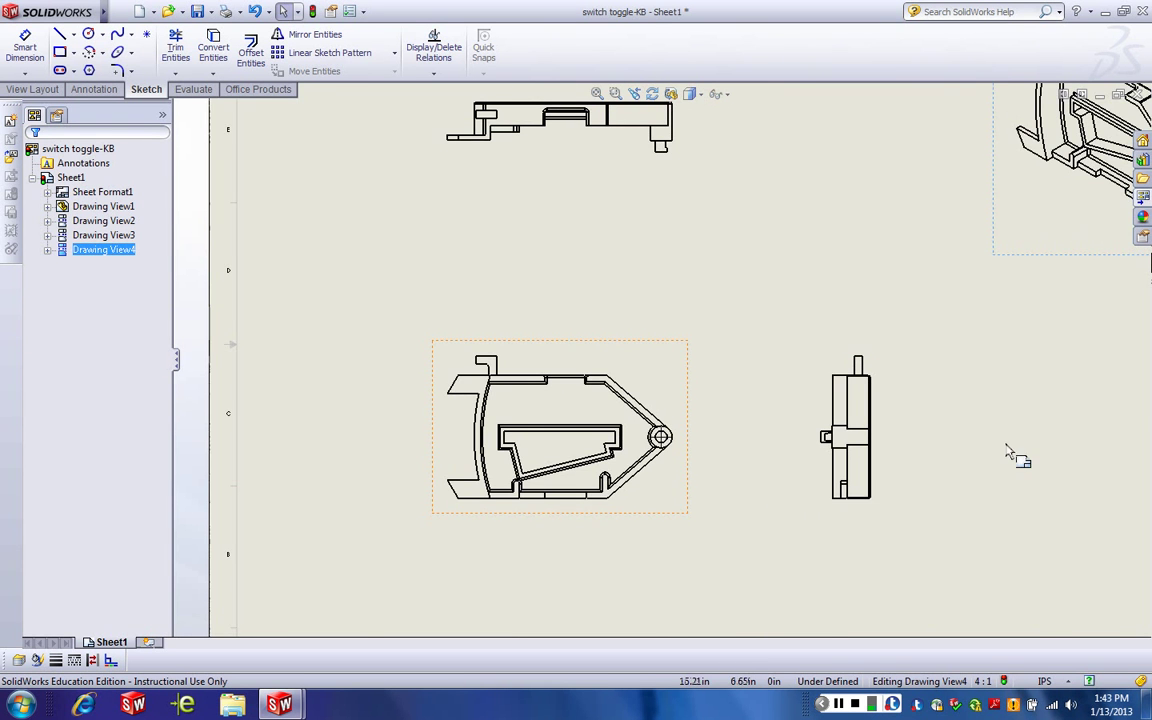
pyautogui.scroll(4, 640, 360)
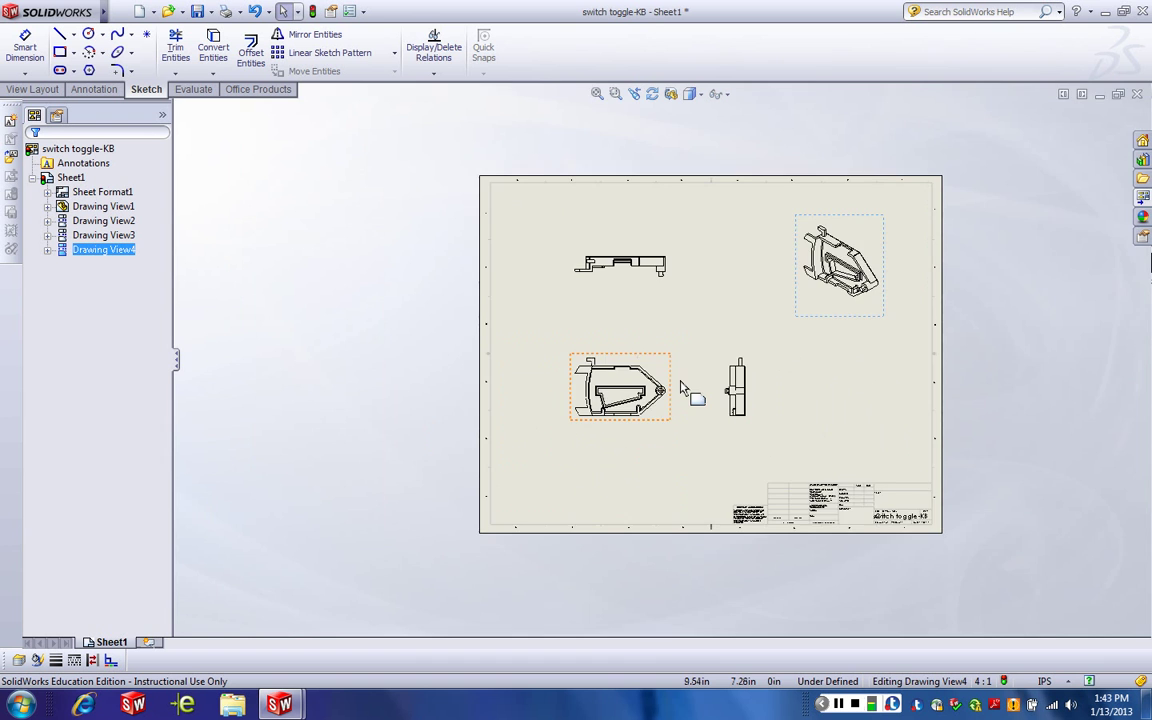
pyautogui.scroll(-3, 638, 373)
pyautogui.scroll(3, 566, 355)
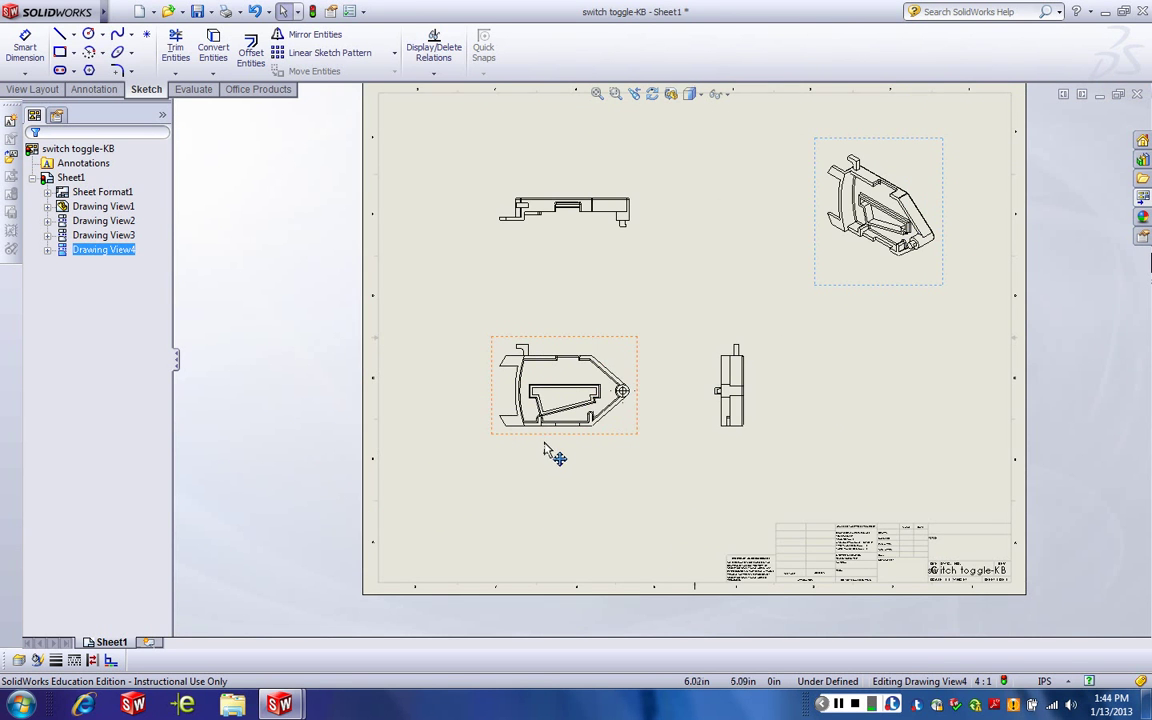
pyautogui.scroll(-2, 544, 449)
pyautogui.scroll(-2, 700, 362)
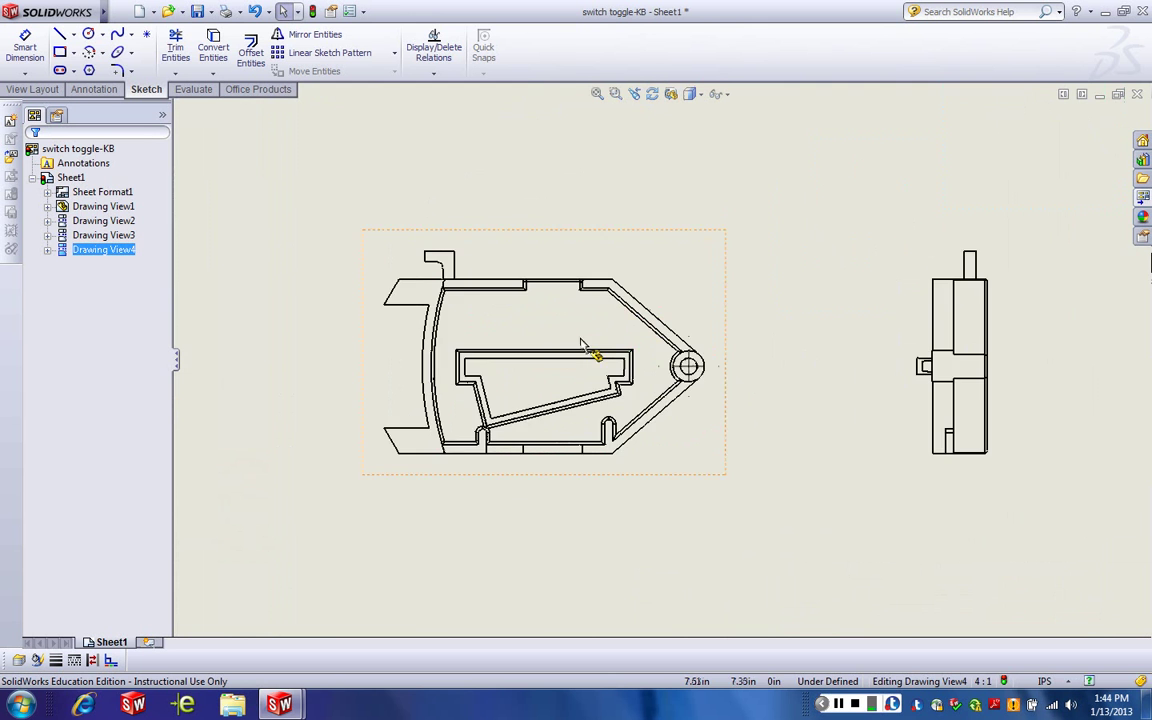
pyautogui.scroll(-2, 600, 345)
pyautogui.scroll(3, 787, 372)
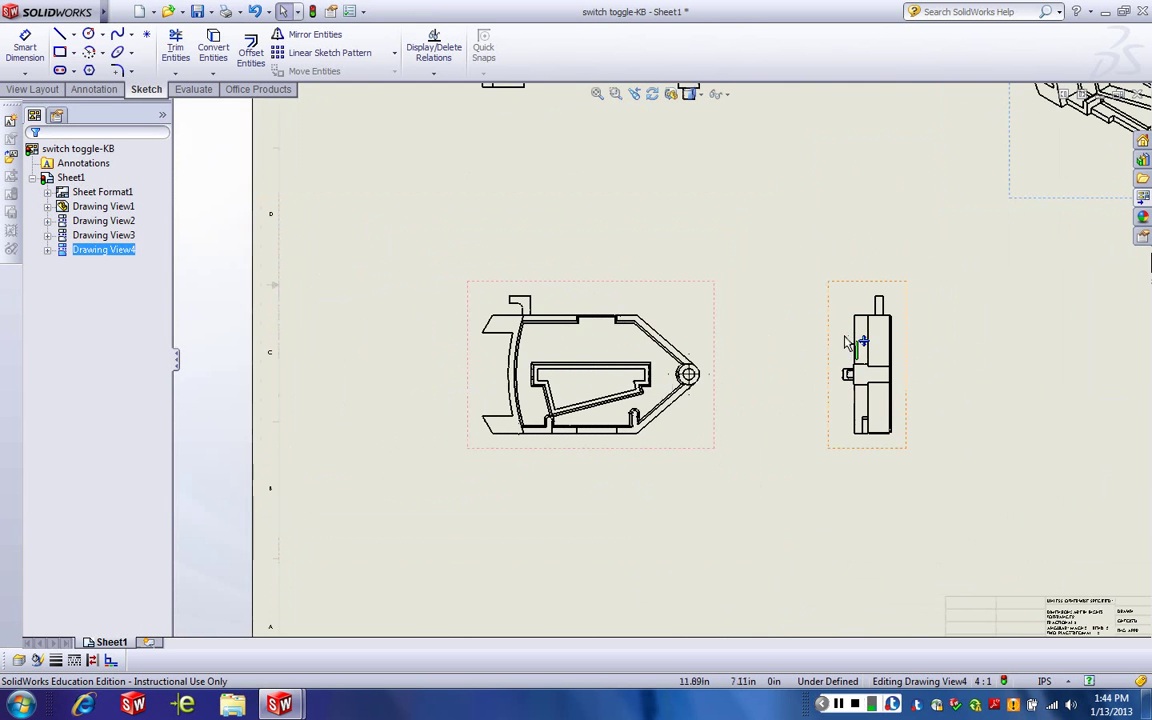
pyautogui.scroll(-2, 760, 370)
pyautogui.scroll(3, 655, 378)
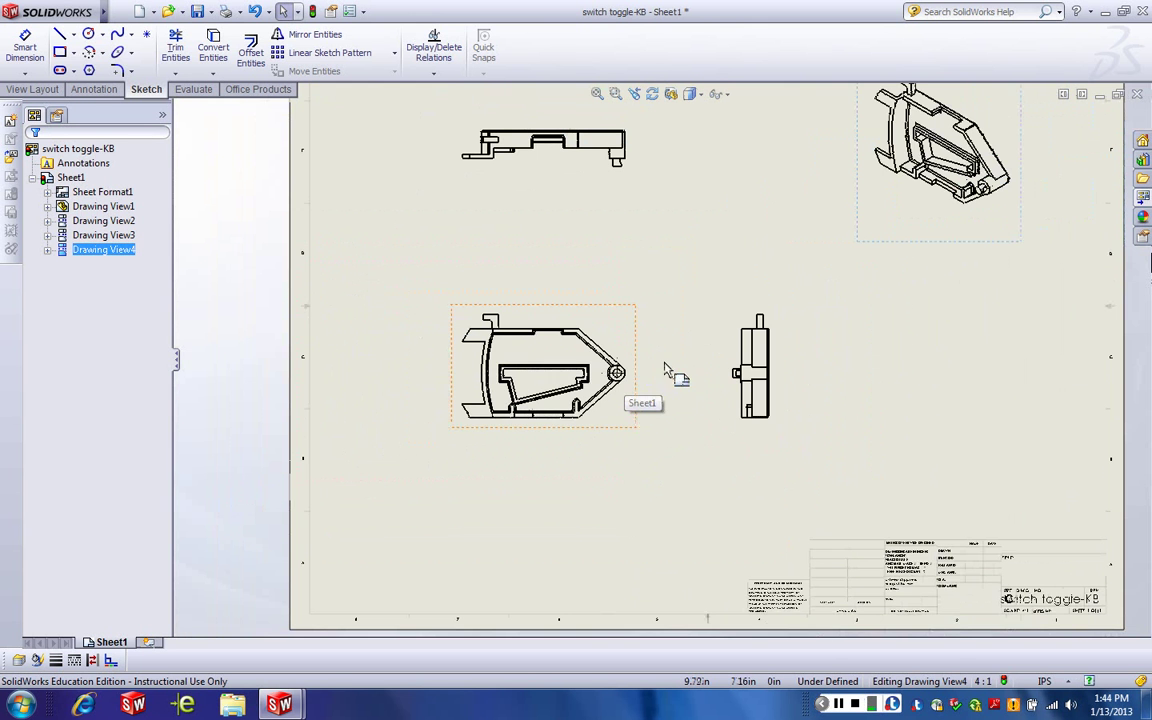
# Set the base view's display style to Hidden Lines Visible and inspect its dashed edges up close
pyautogui.click(632, 434)
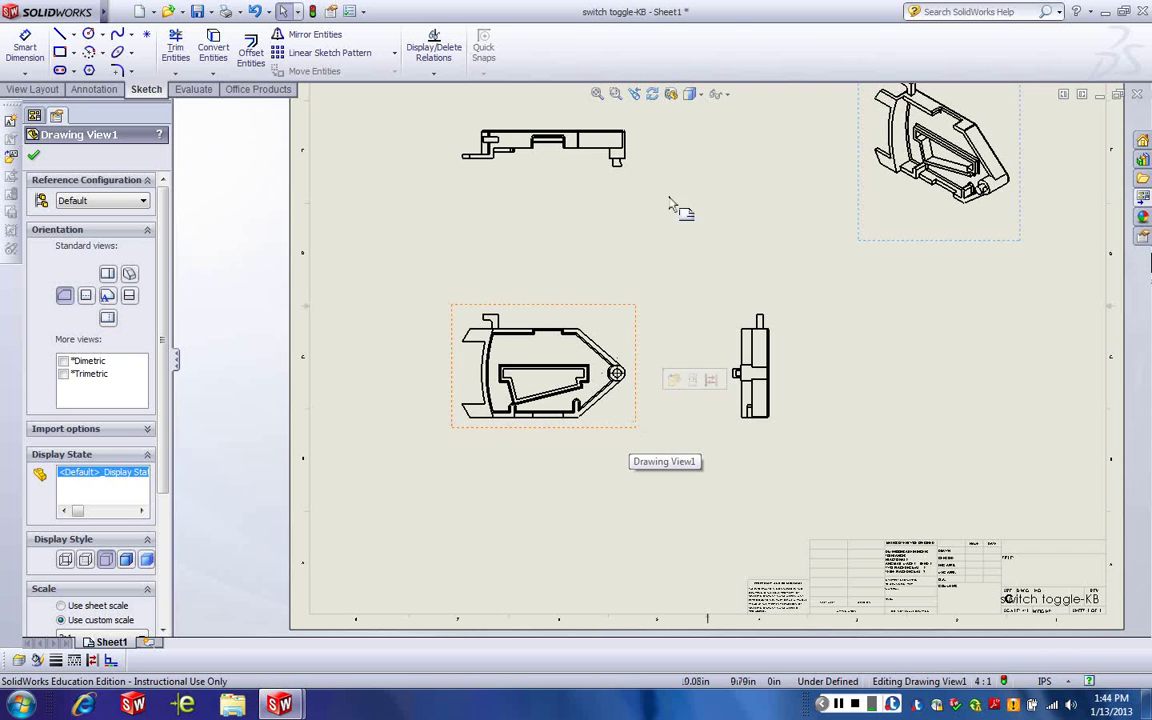
pyautogui.click(703, 94)
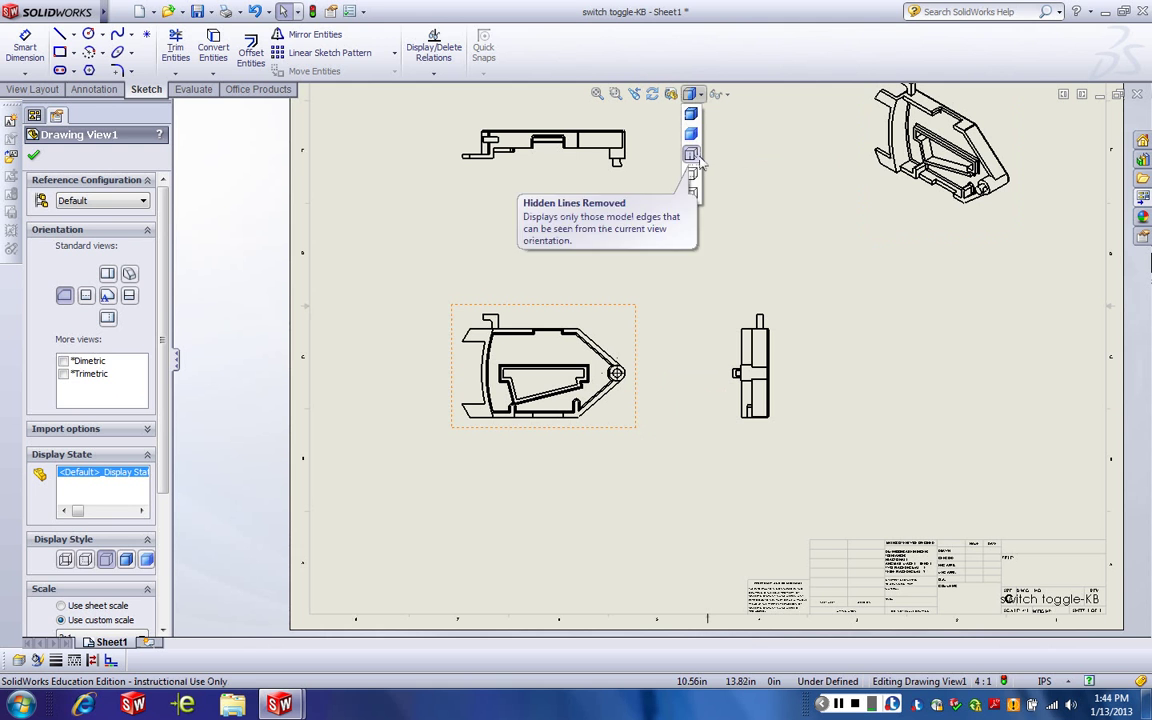
pyautogui.click(691, 174)
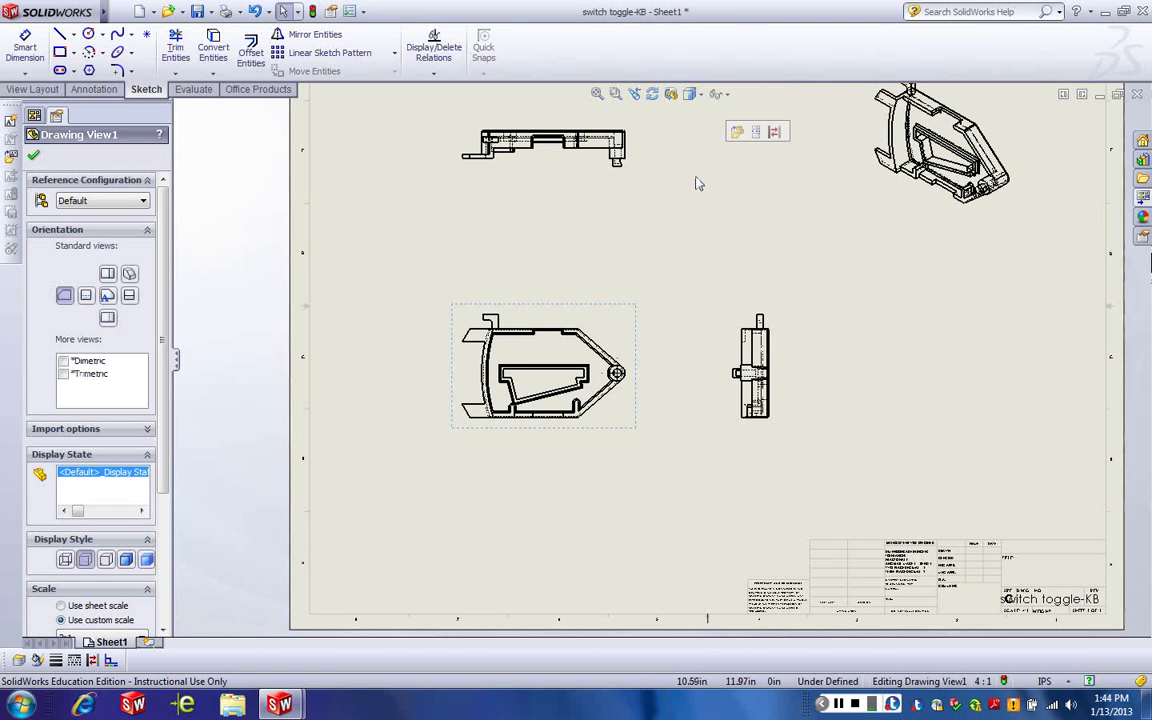
pyautogui.click(33, 155)
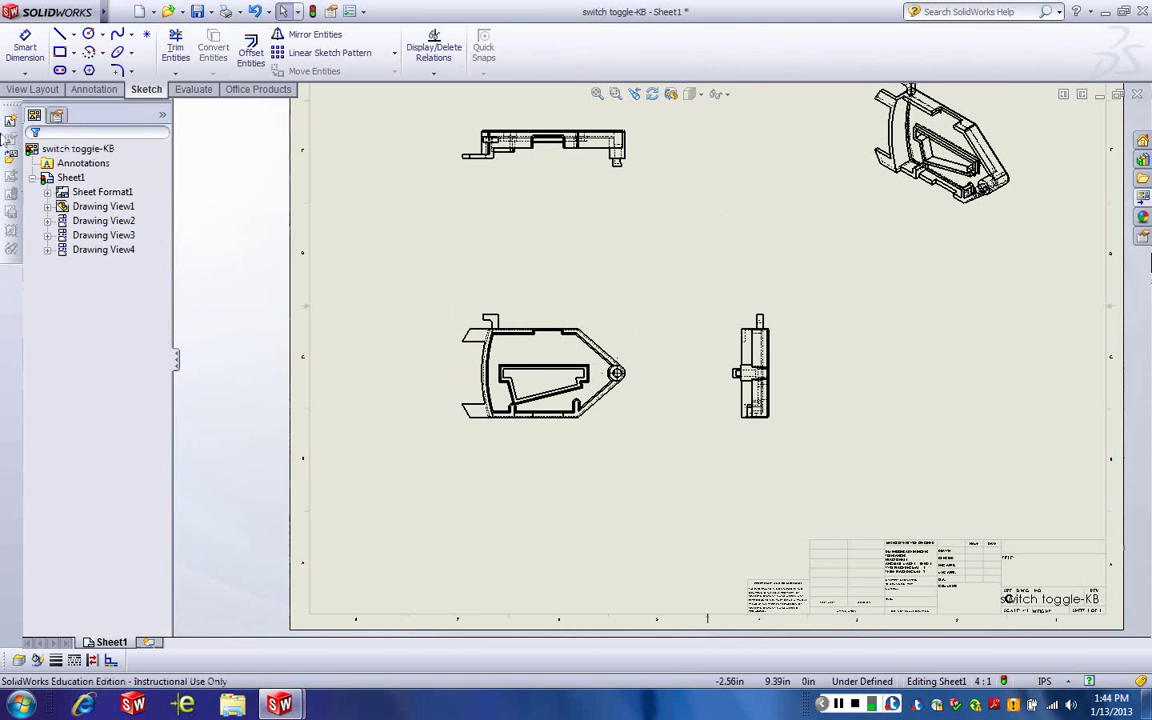
pyautogui.click(492, 362)
pyautogui.scroll(5, 550, 392)
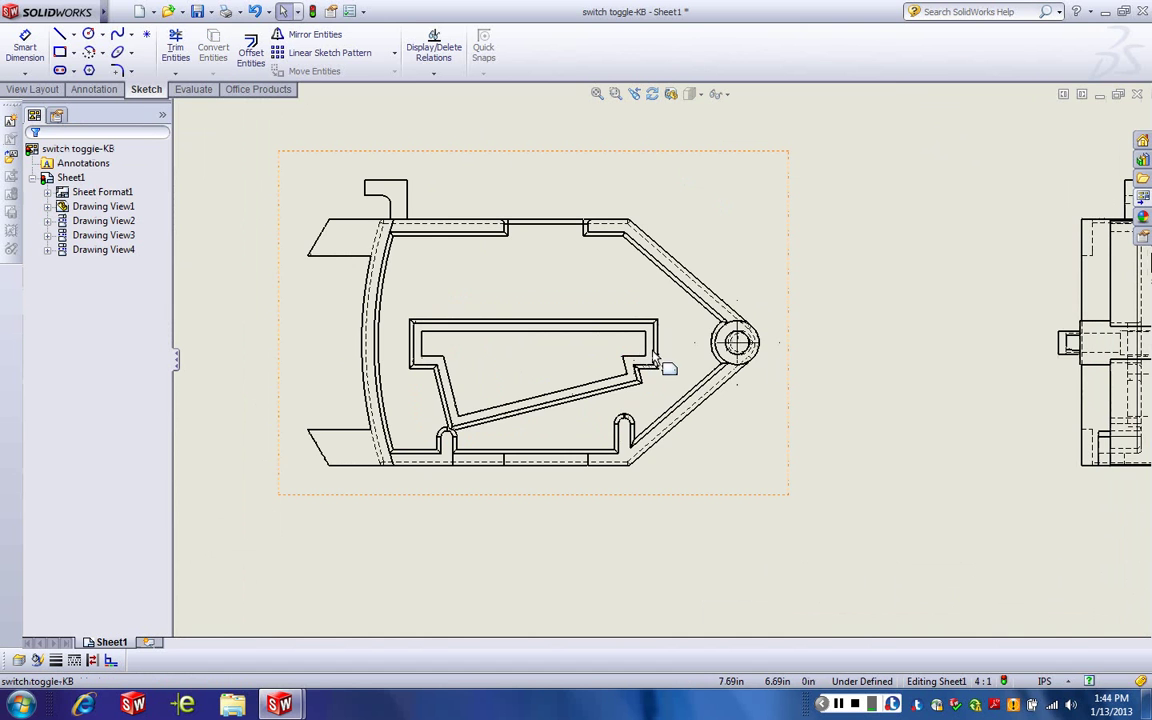
# Examine the hidden lines in the upper projected view and compare all four views across the sheet
pyautogui.scroll(5, 656, 262)
pyautogui.scroll(-1, 675, 250)
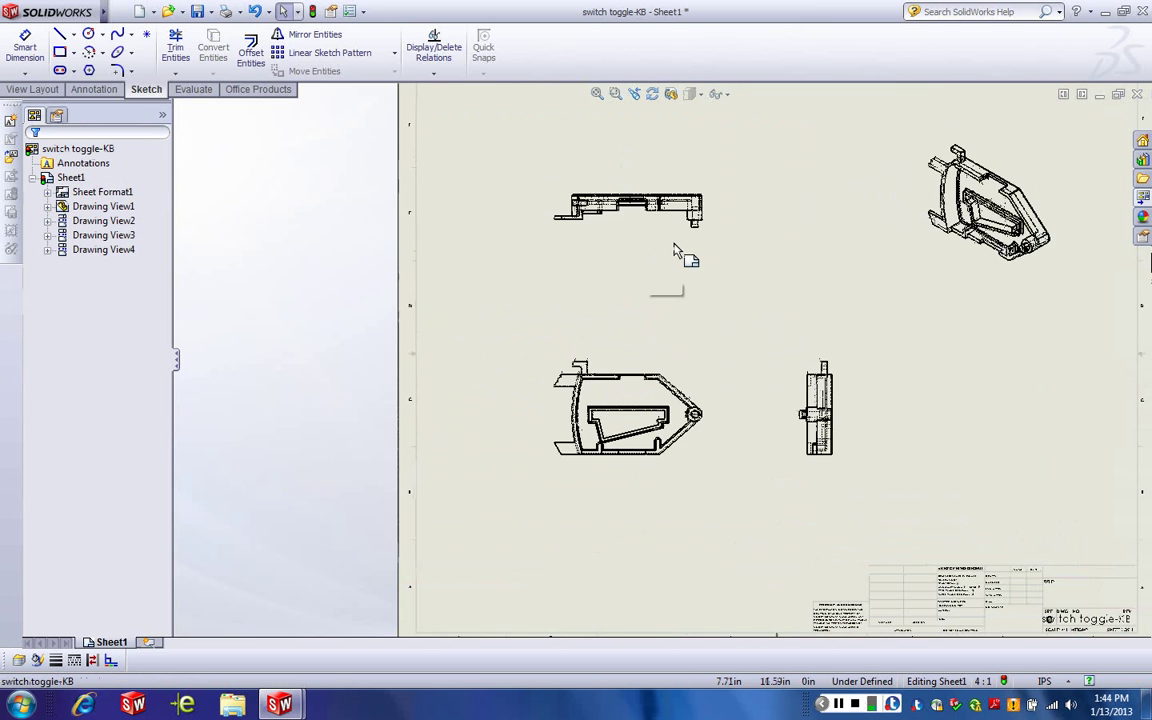
pyautogui.click(675, 250)
pyautogui.scroll(3, 607, 257)
pyautogui.scroll(2, 560, 250)
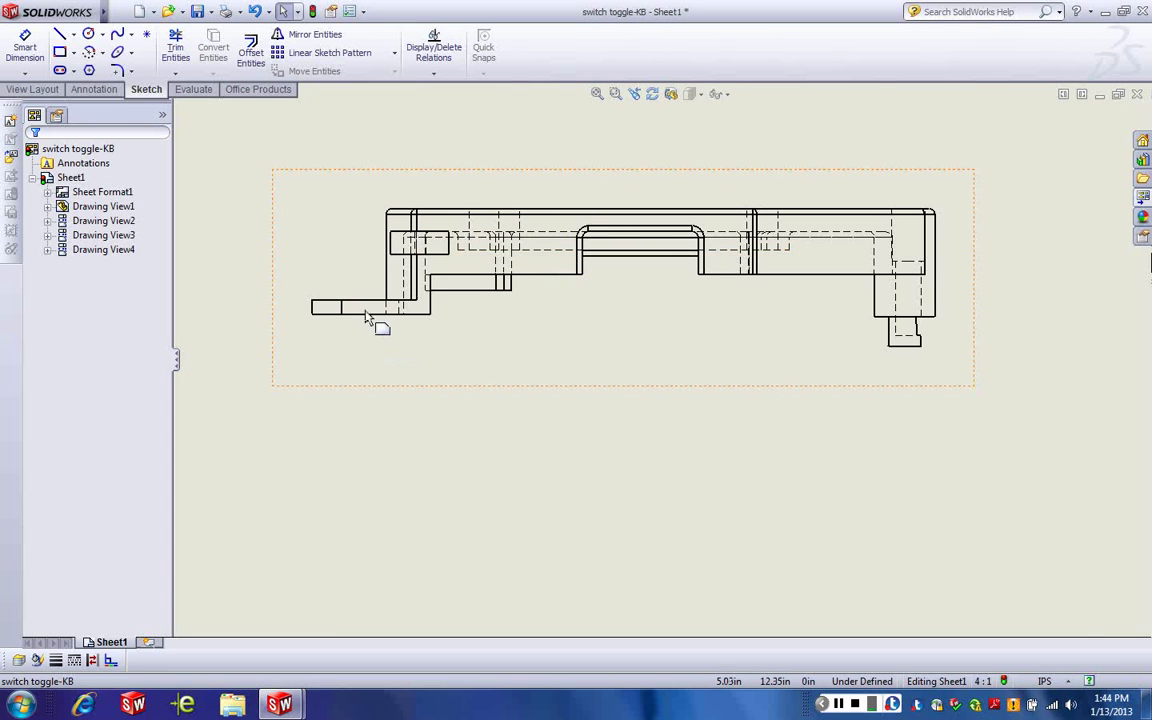
pyautogui.scroll(-3, 900, 355)
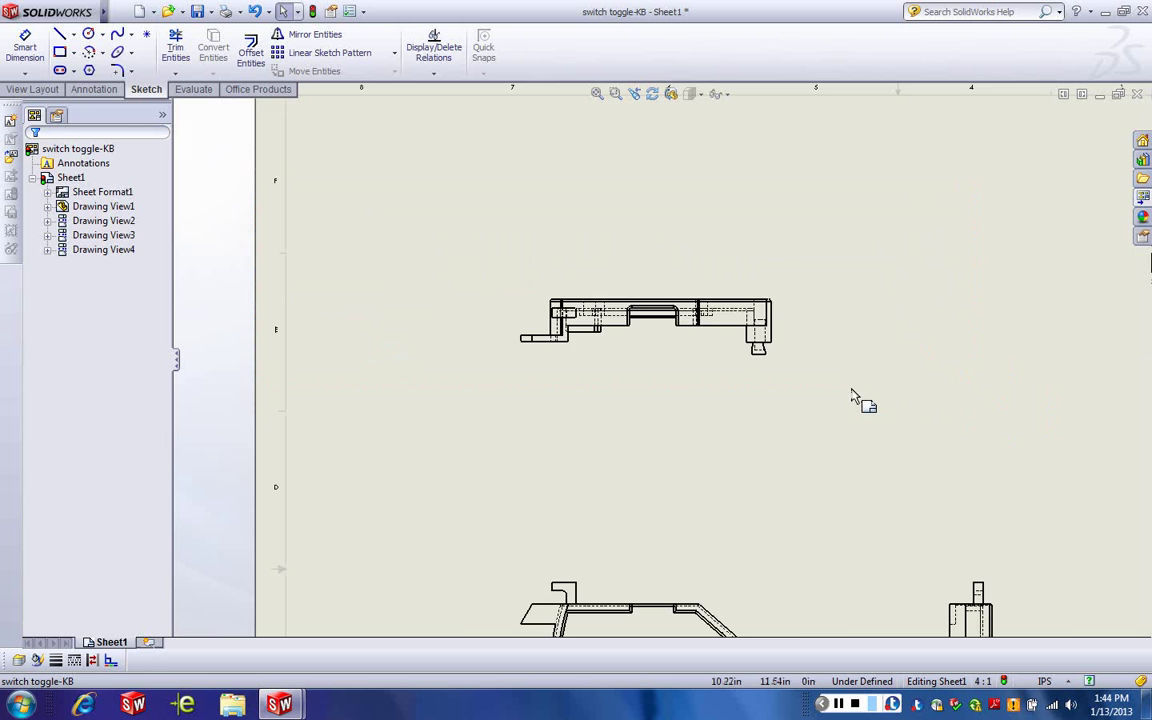
pyautogui.scroll(-2, 800, 425)
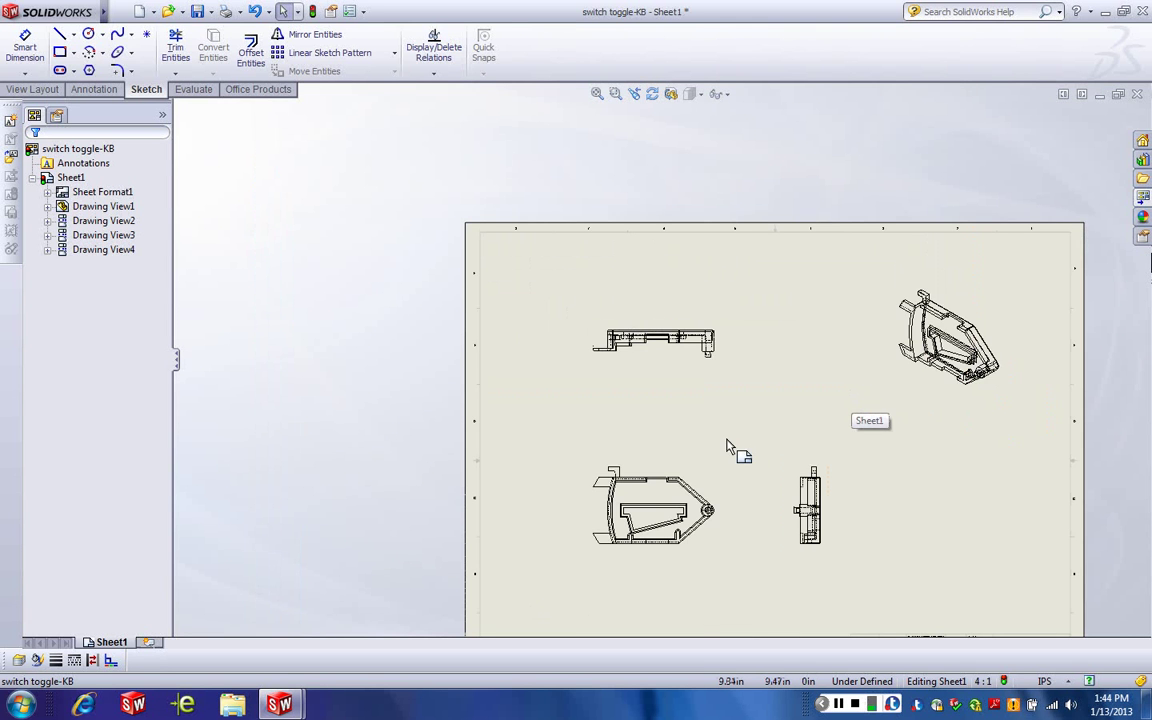
pyautogui.scroll(2, 818, 510)
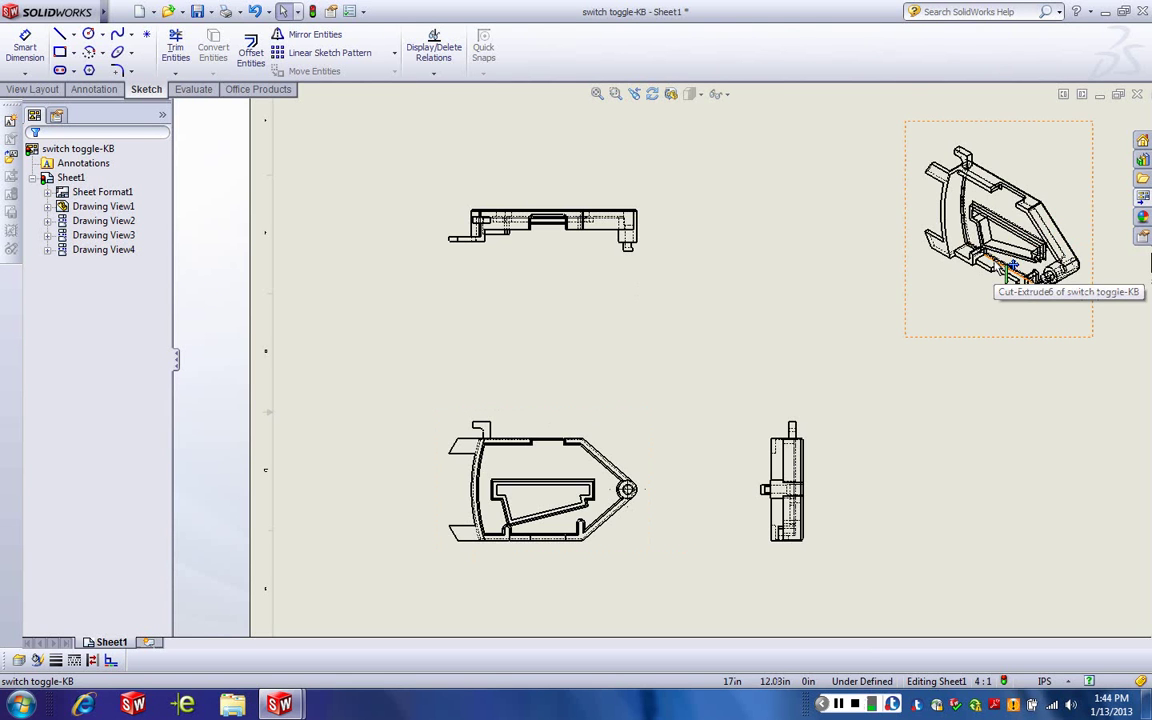
# Set the isometric view's display style to Hidden Lines Removed
pyautogui.press('f')
pyautogui.scroll(2, 742, 430)
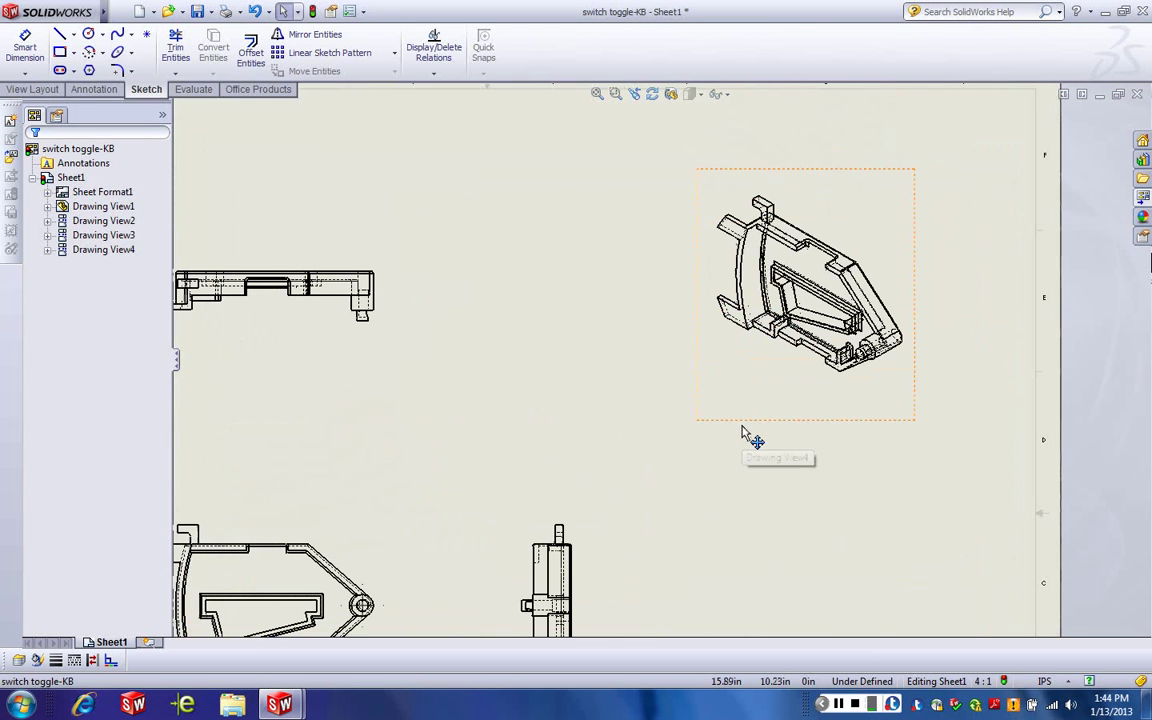
pyautogui.click(746, 429)
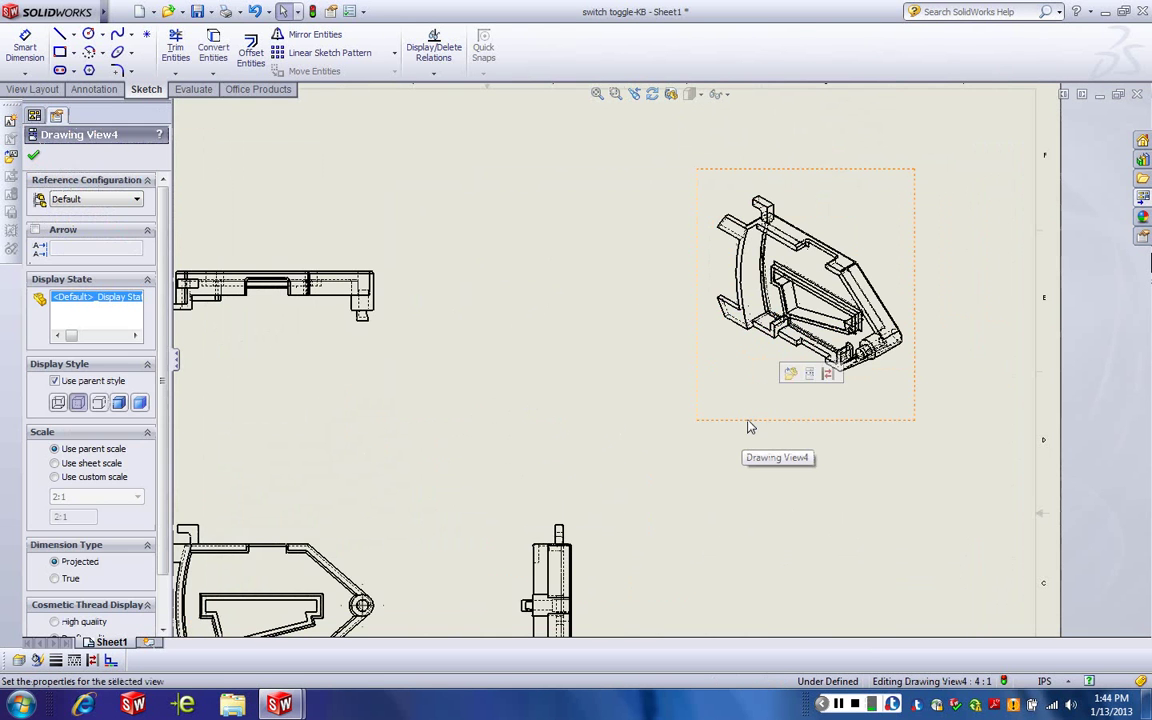
pyautogui.click(700, 95)
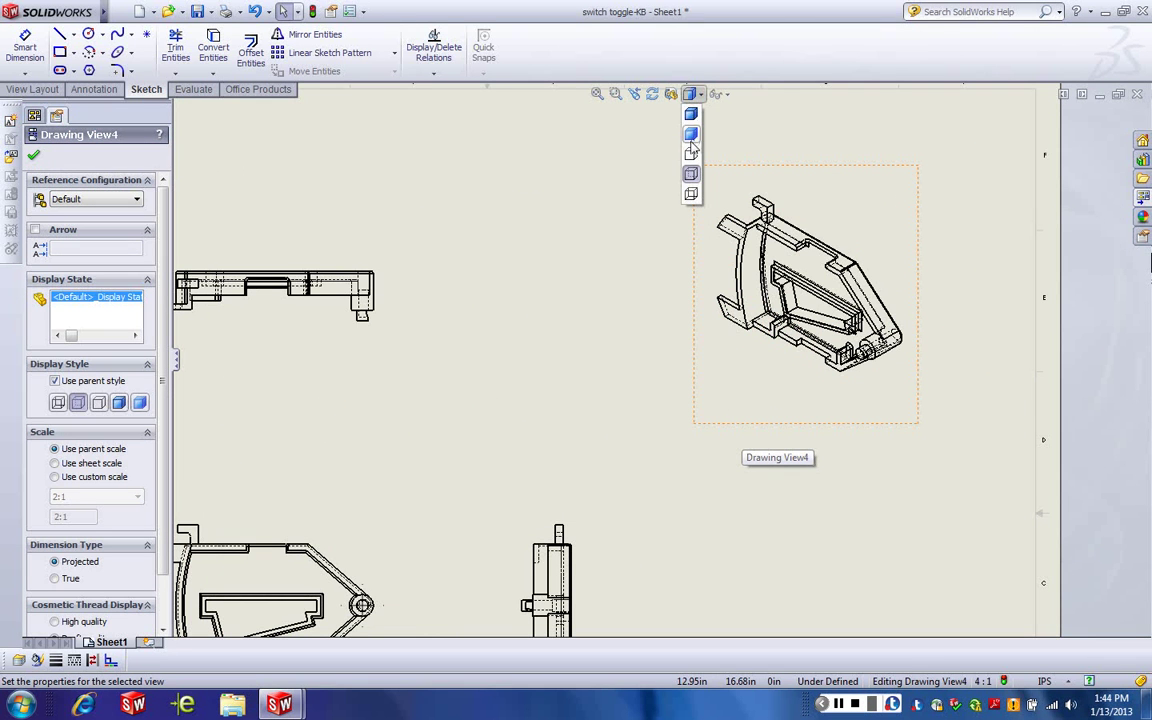
pyautogui.click(690, 155)
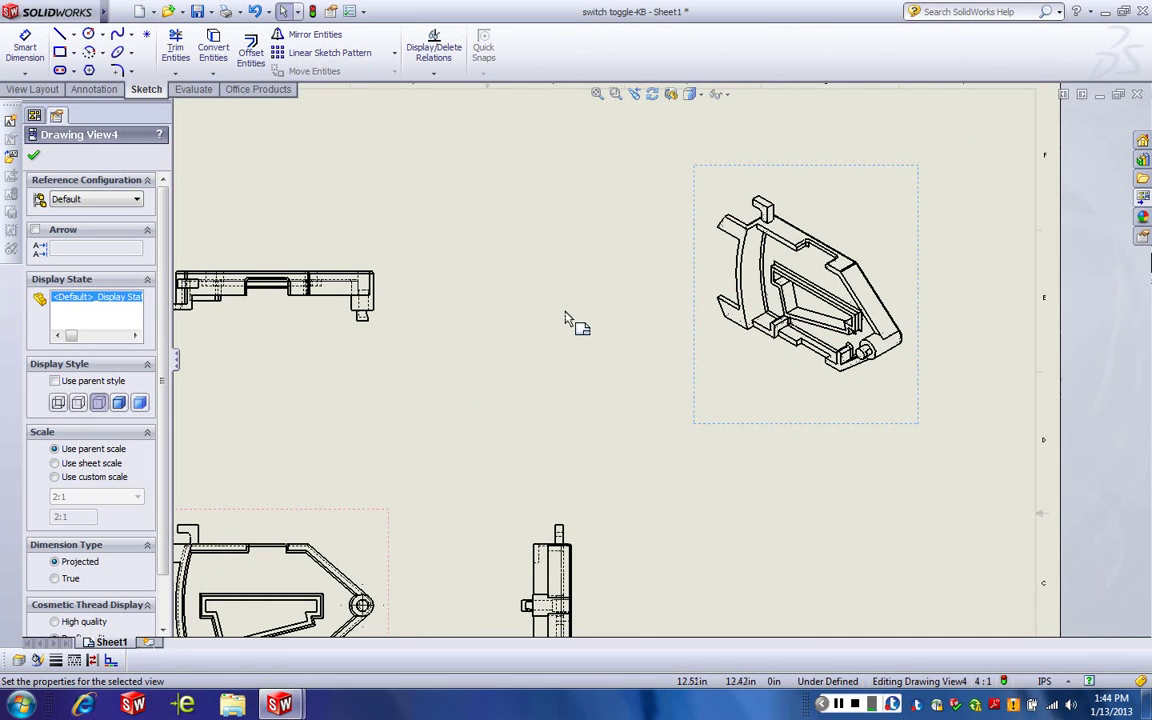
pyautogui.click(565, 320)
pyautogui.scroll(-5, 540, 360)
pyautogui.scroll(3, 514, 404)
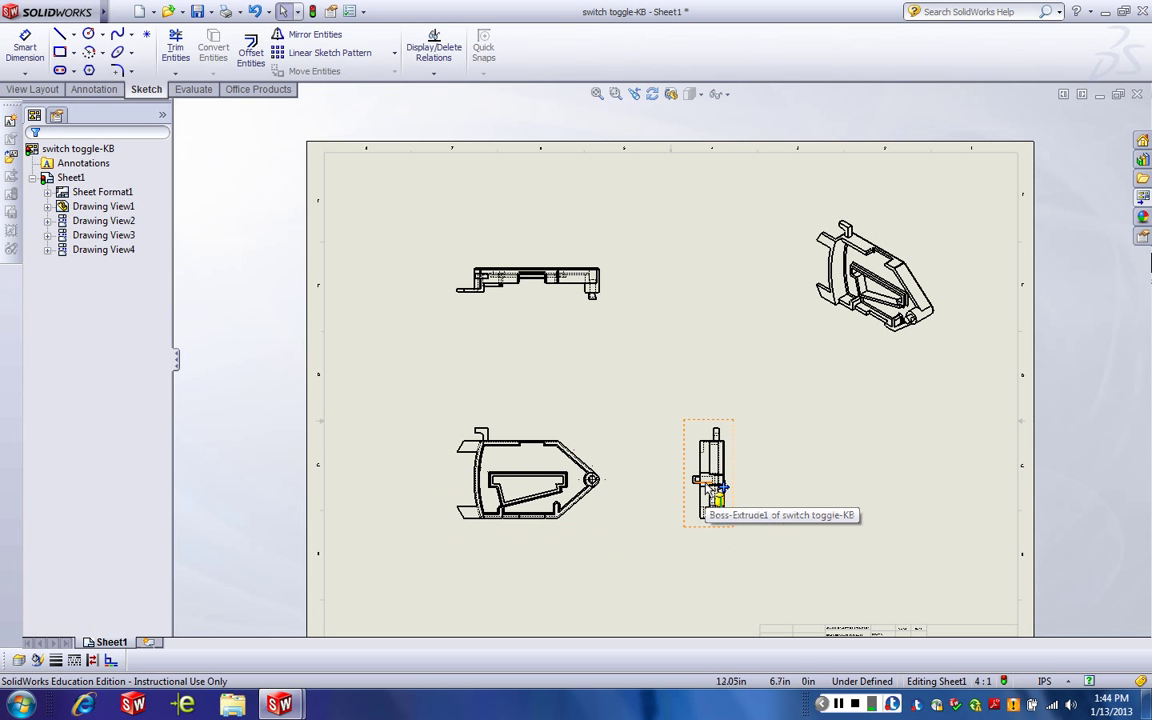
pyautogui.scroll(4, 631, 386)
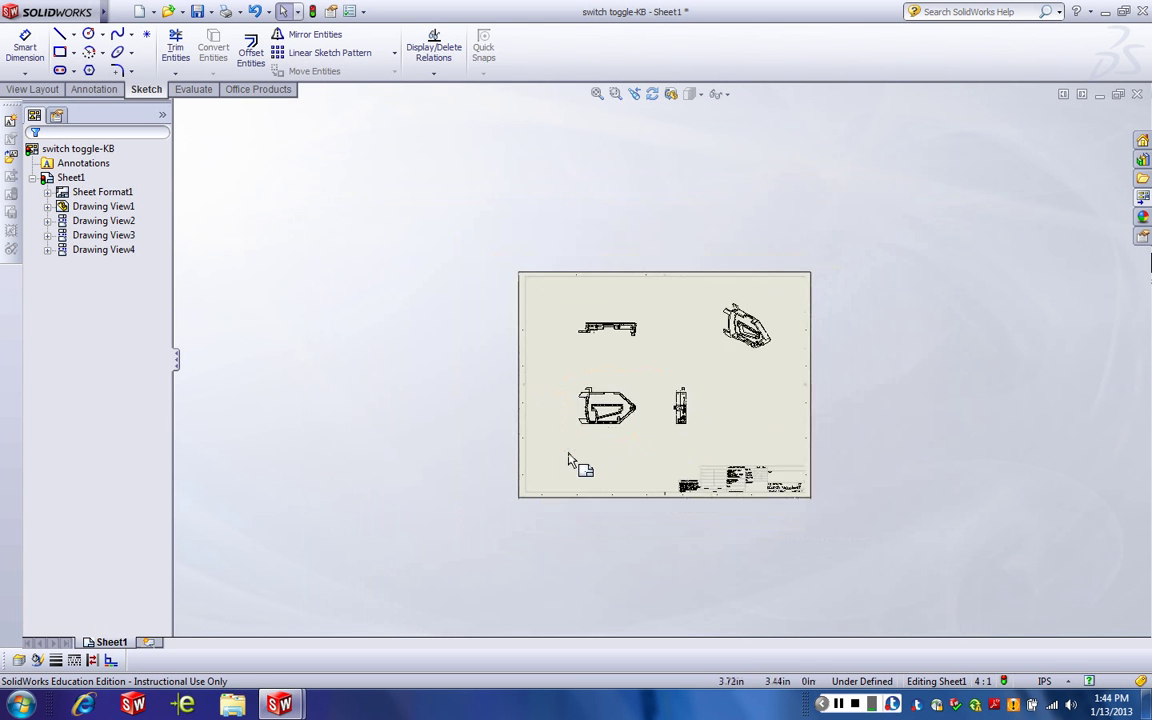
# Override the document defaults for the base view's hole center mark and set its mark size to 0.05 in
pyautogui.scroll(-3, 571, 463)
pyautogui.scroll(-3, 800, 245)
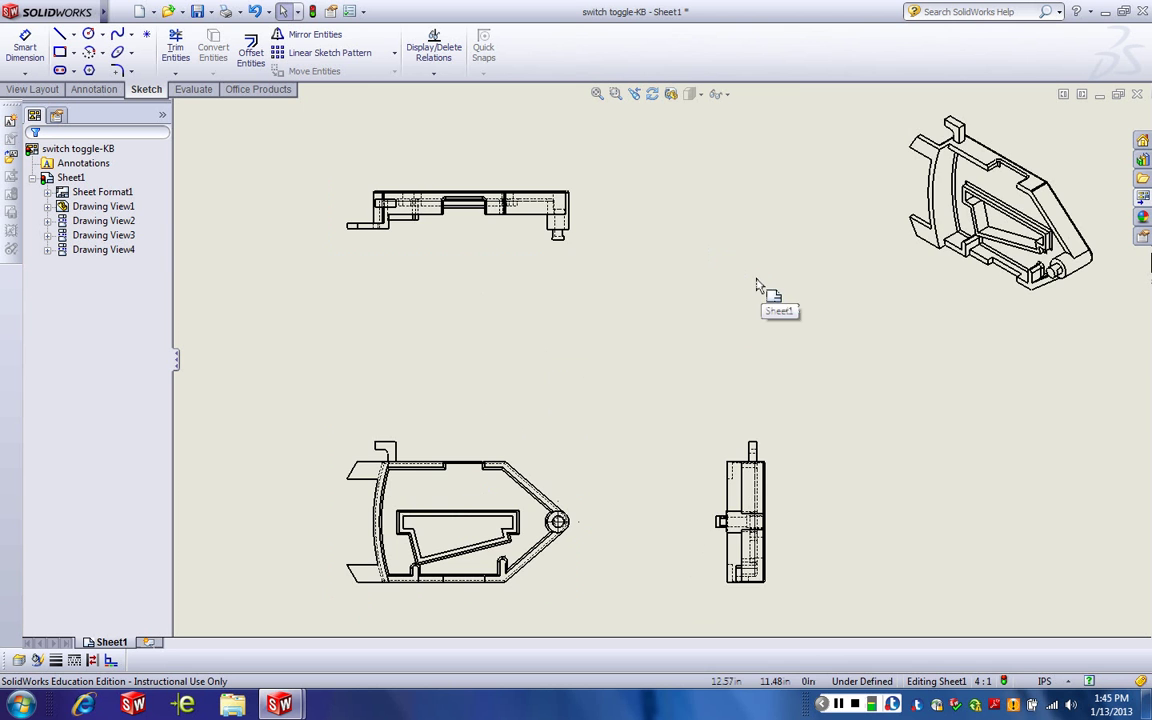
pyautogui.scroll(-5, 544, 556)
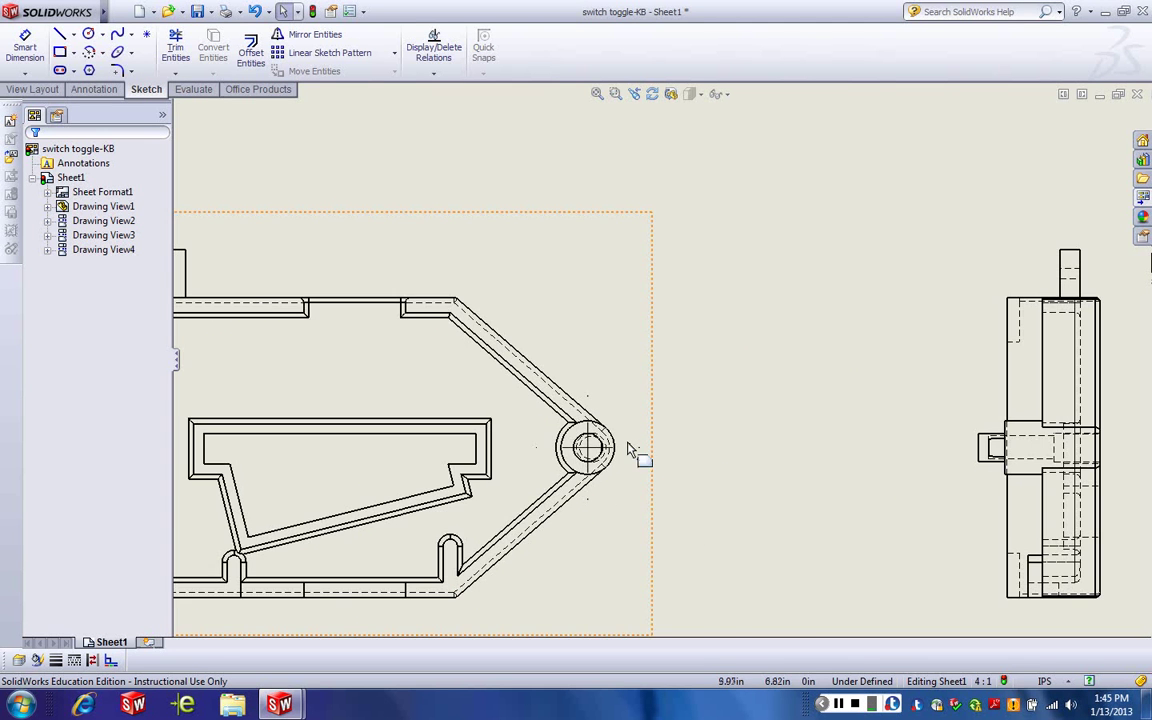
pyautogui.scroll(-3, 640, 455)
pyautogui.scroll(2, 668, 428)
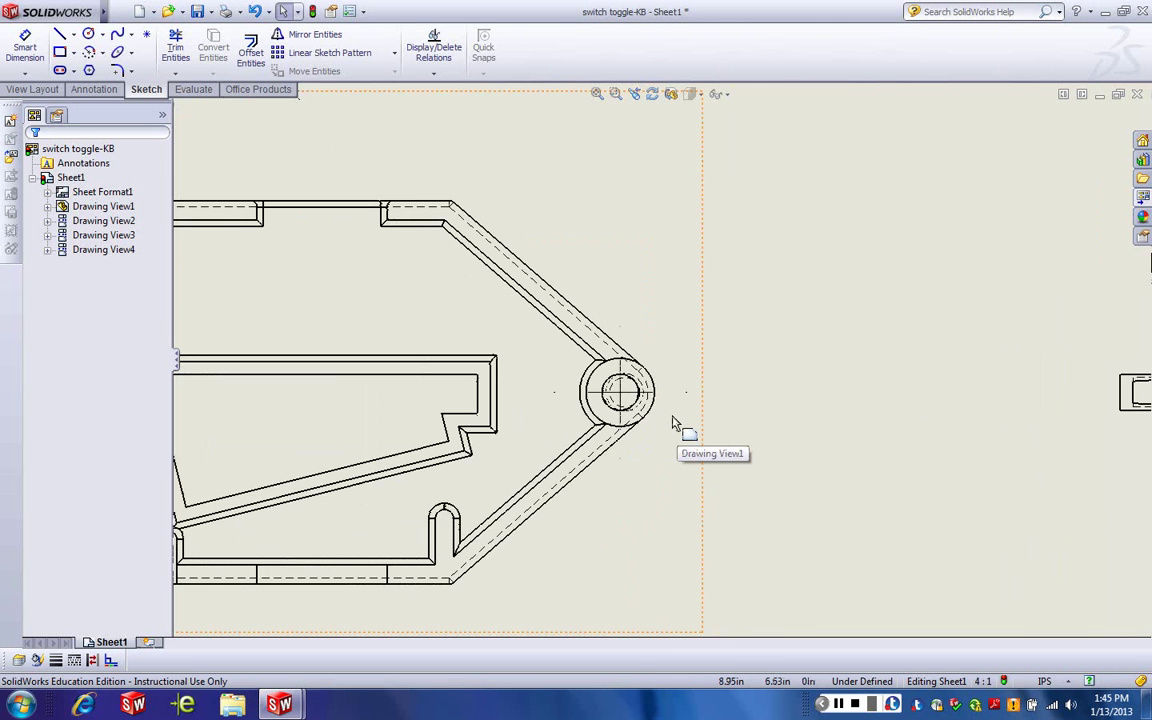
pyautogui.scroll(-2, 670, 420)
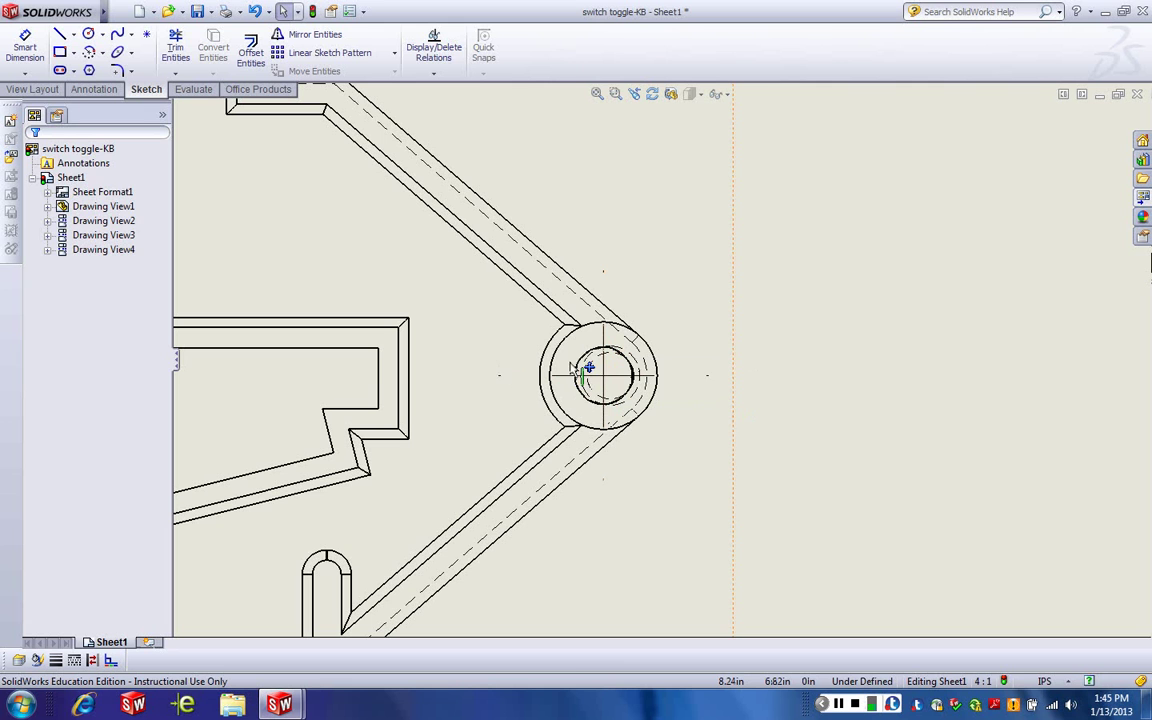
pyautogui.click(607, 378)
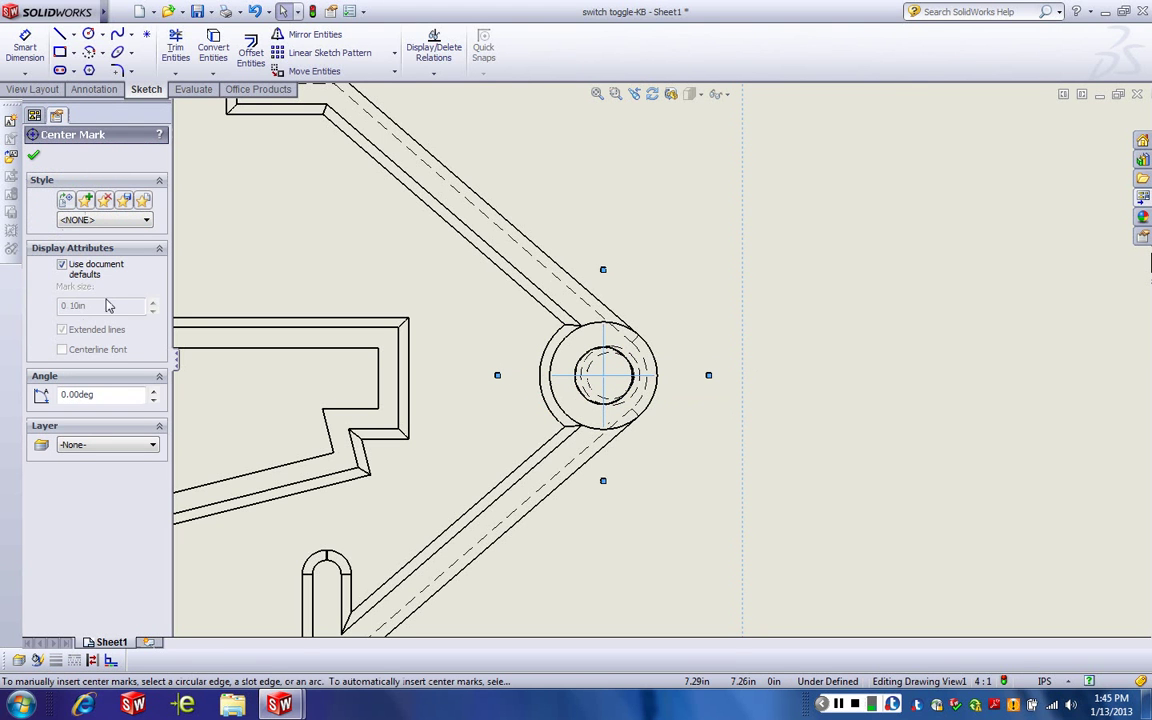
pyautogui.click(62, 265)
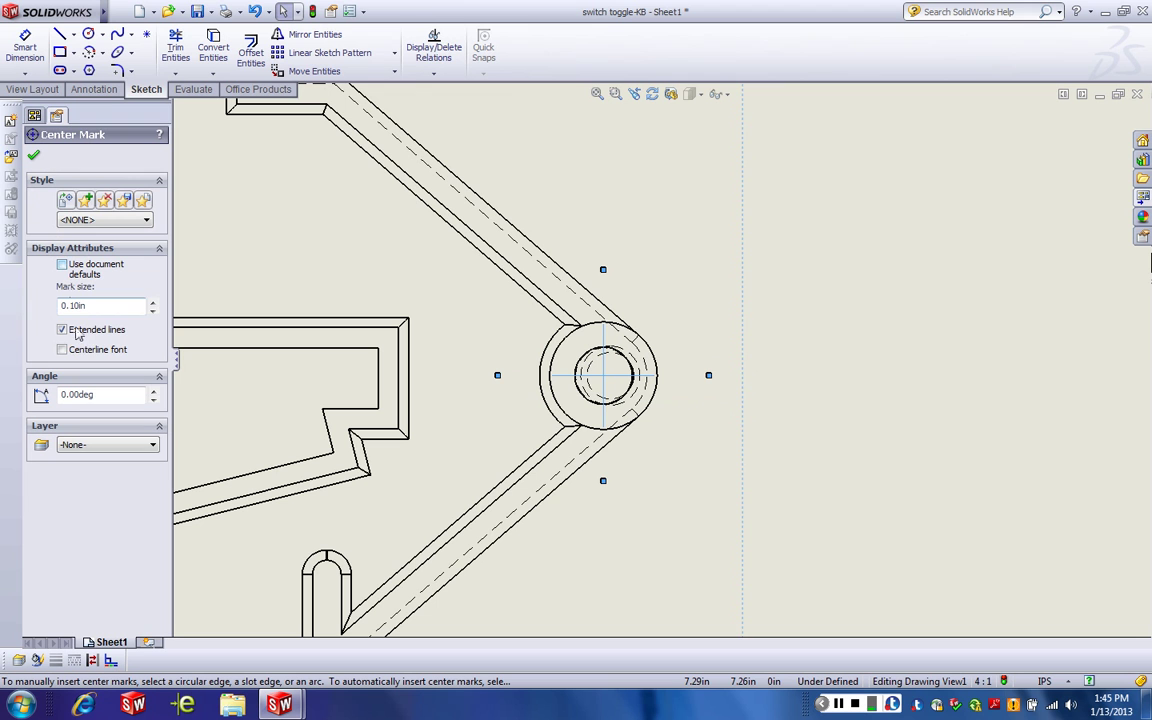
pyautogui.doubleClick(122, 307)
pyautogui.press('Return')
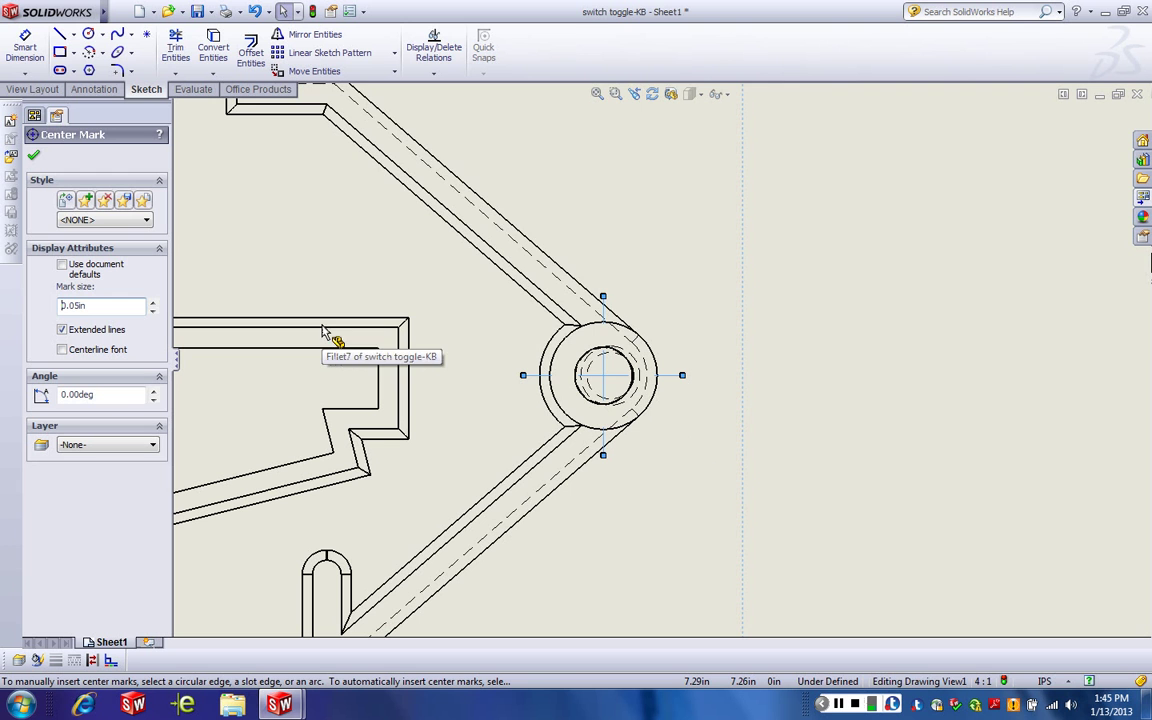
pyautogui.click(34, 160)
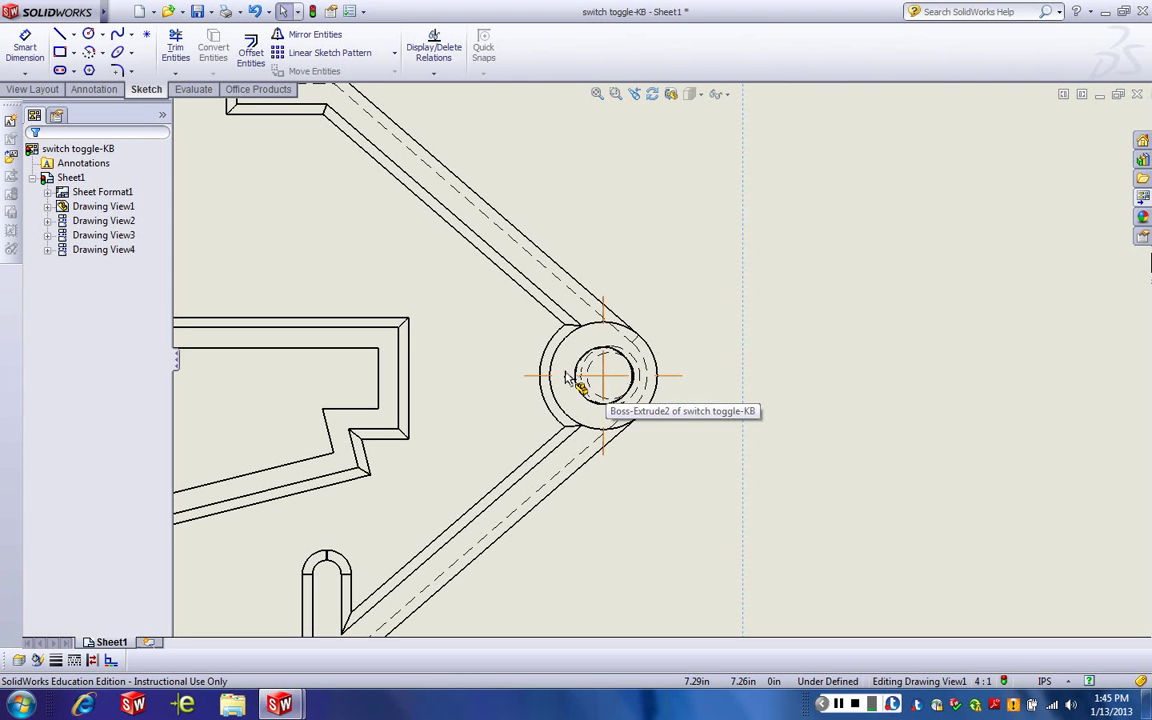
# Add a centerline to the side view midway between the two dashed edges of the pin hole
pyautogui.scroll(3, 700, 395)
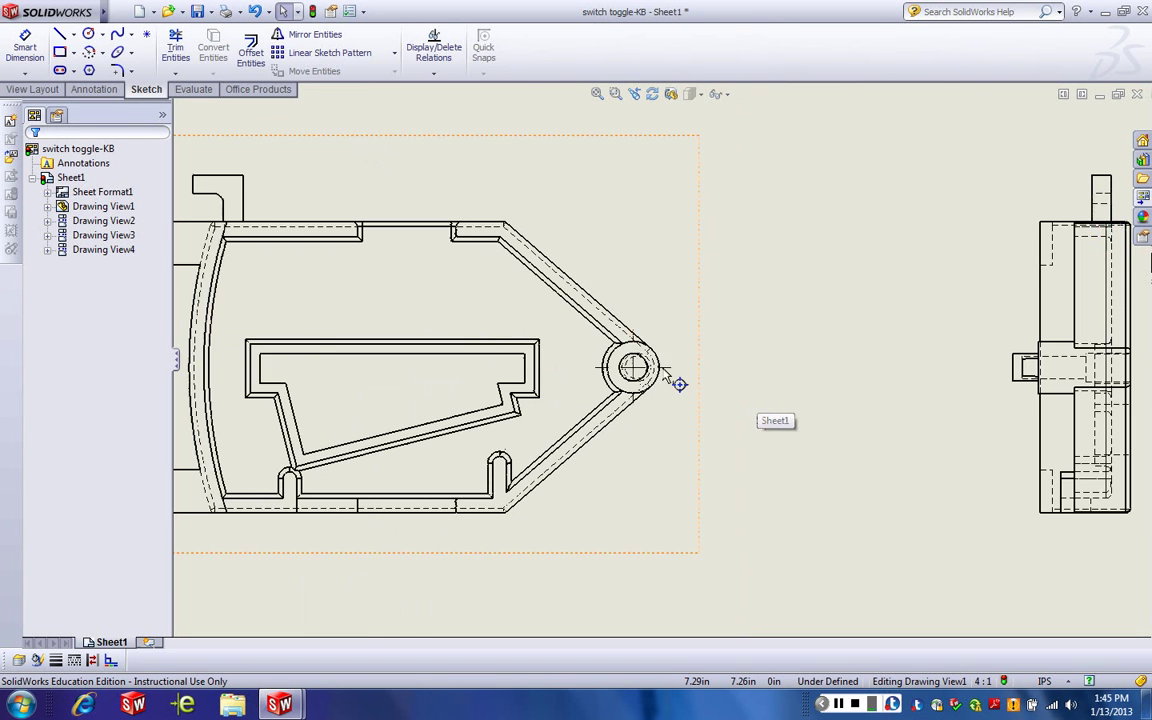
pyautogui.scroll(1, 665, 370)
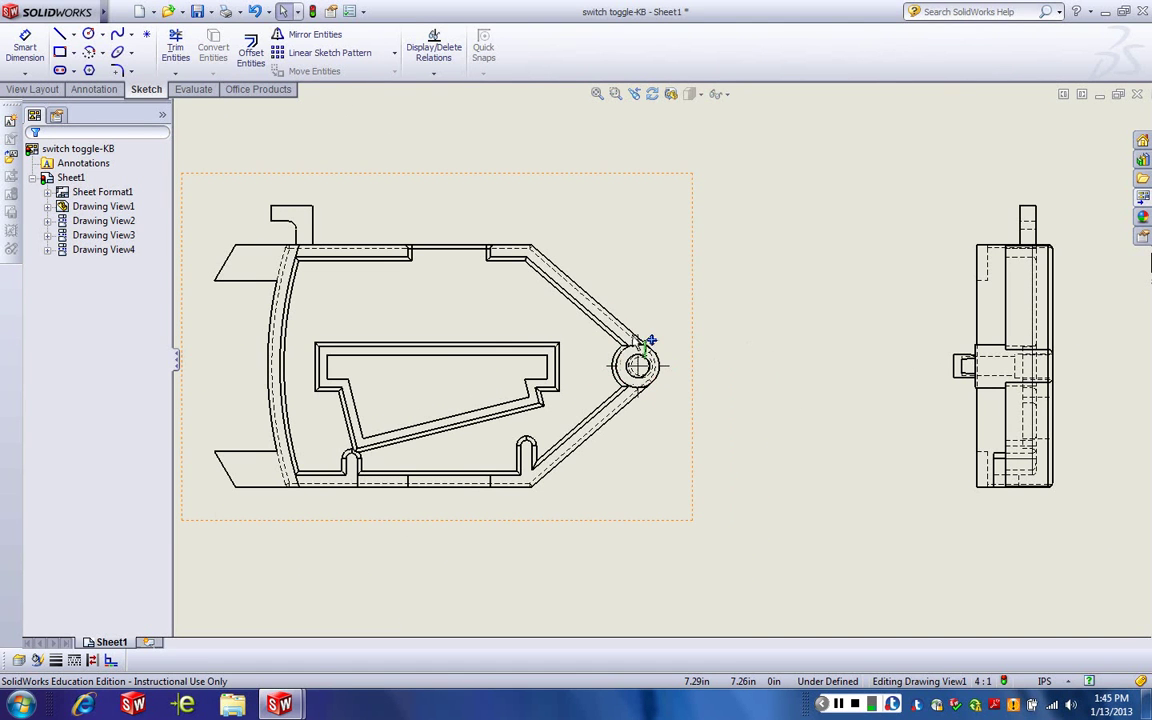
pyautogui.scroll(-5, 1040, 384)
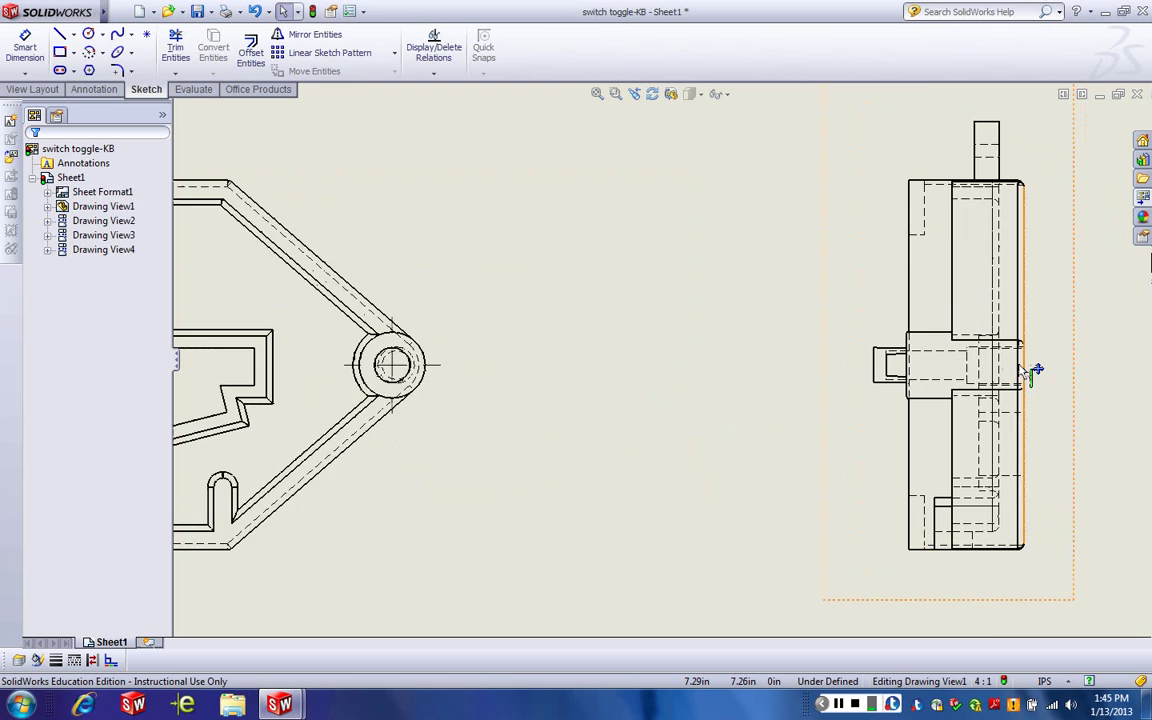
pyautogui.scroll(5, 779, 370)
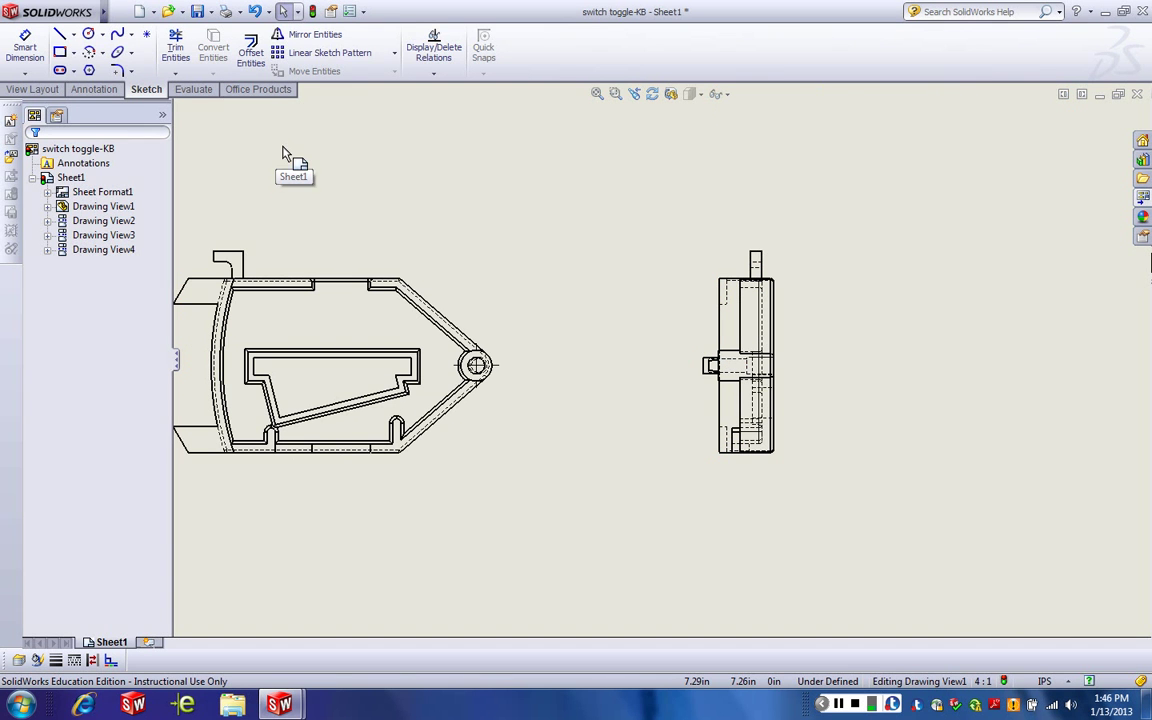
pyautogui.click(95, 90)
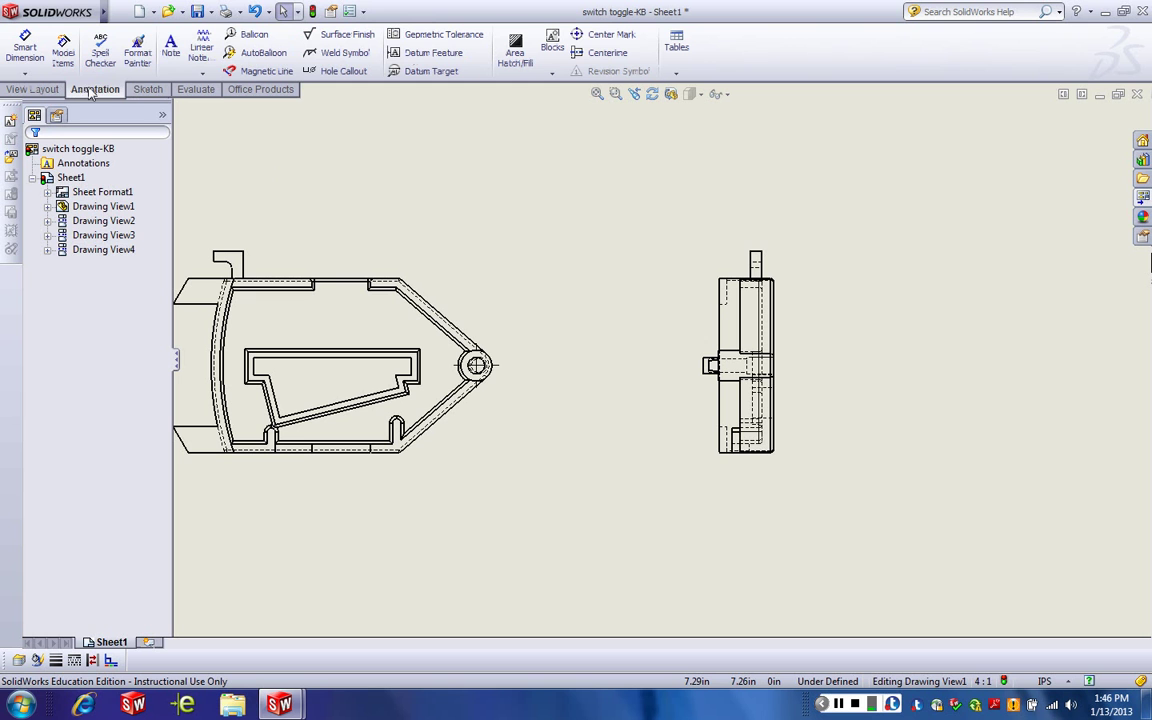
pyautogui.click(612, 53)
pyautogui.scroll(-5, 720, 500)
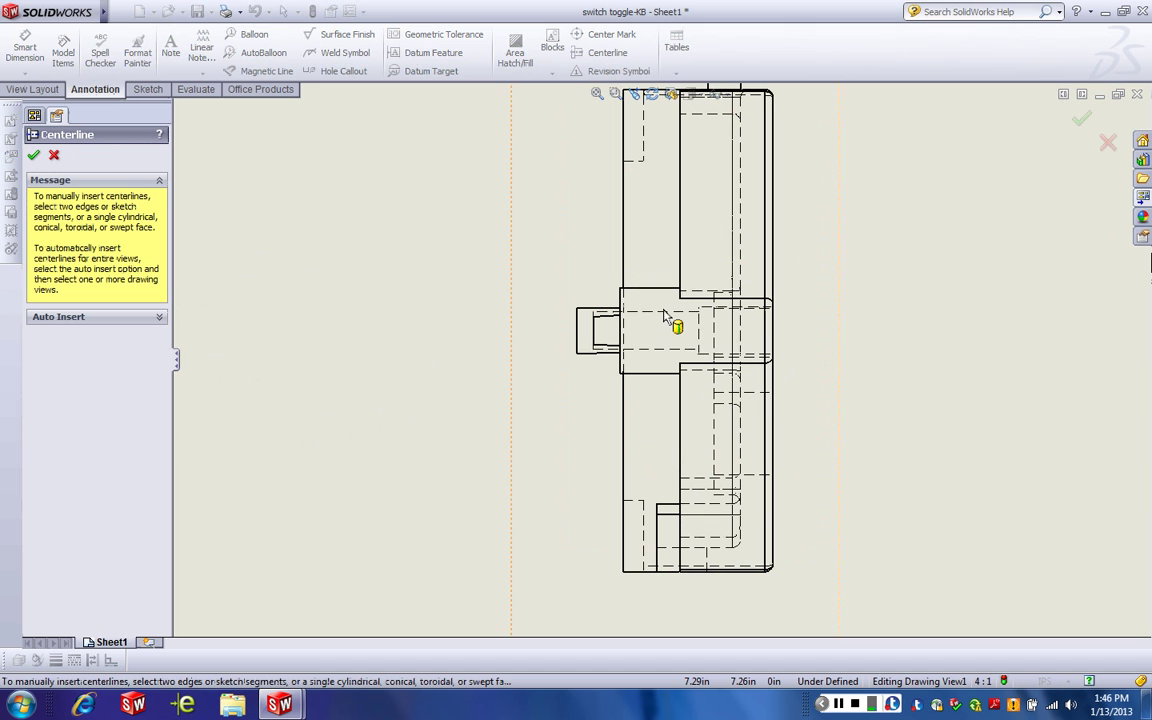
pyautogui.click(662, 314)
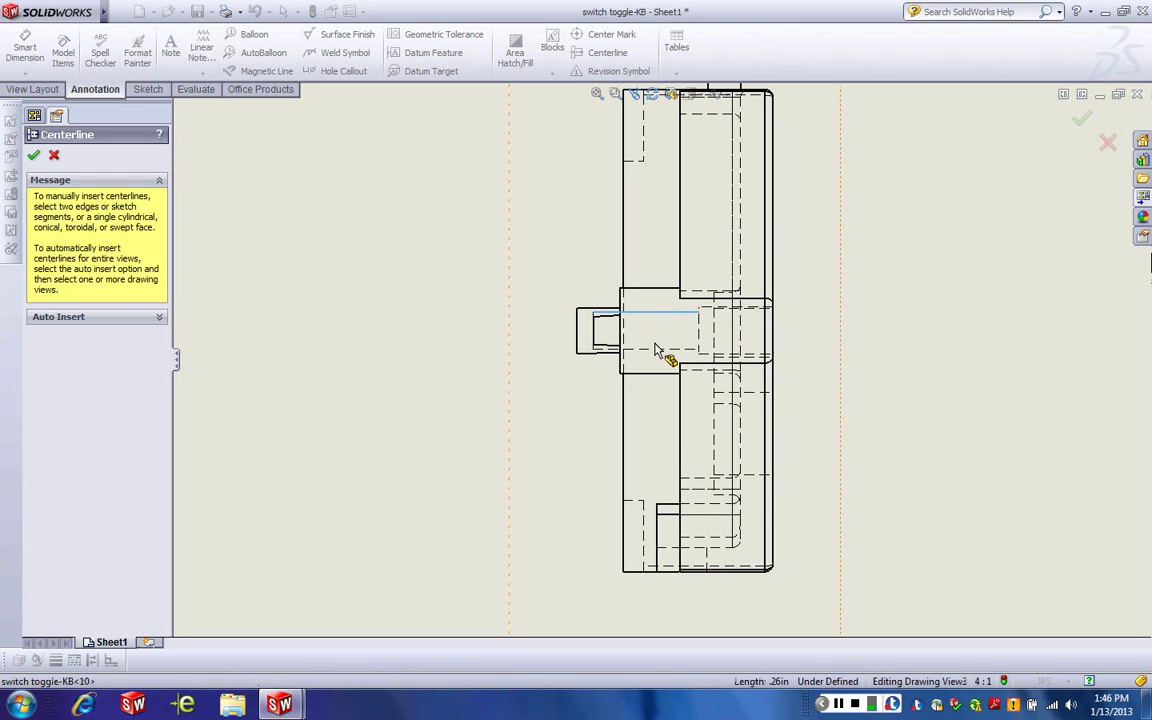
pyautogui.click(656, 349)
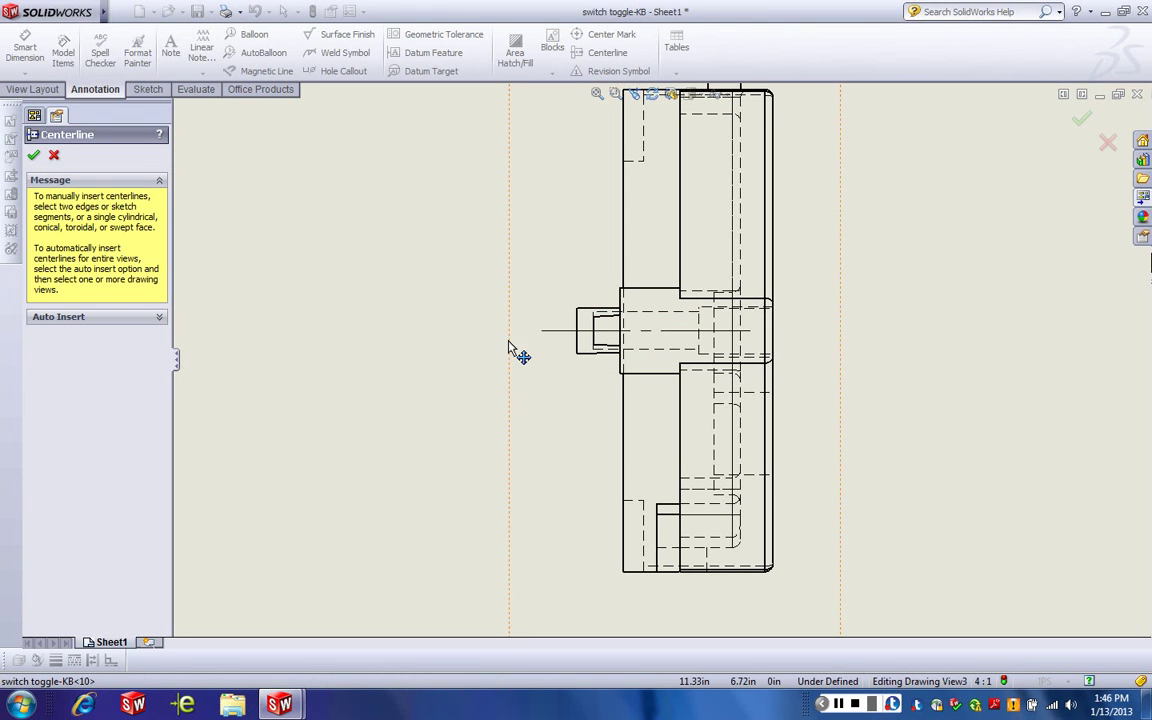
# Extend the side view's centerline past the part's outer edge on the side opposite the protruding pin
pyautogui.click(574, 335)
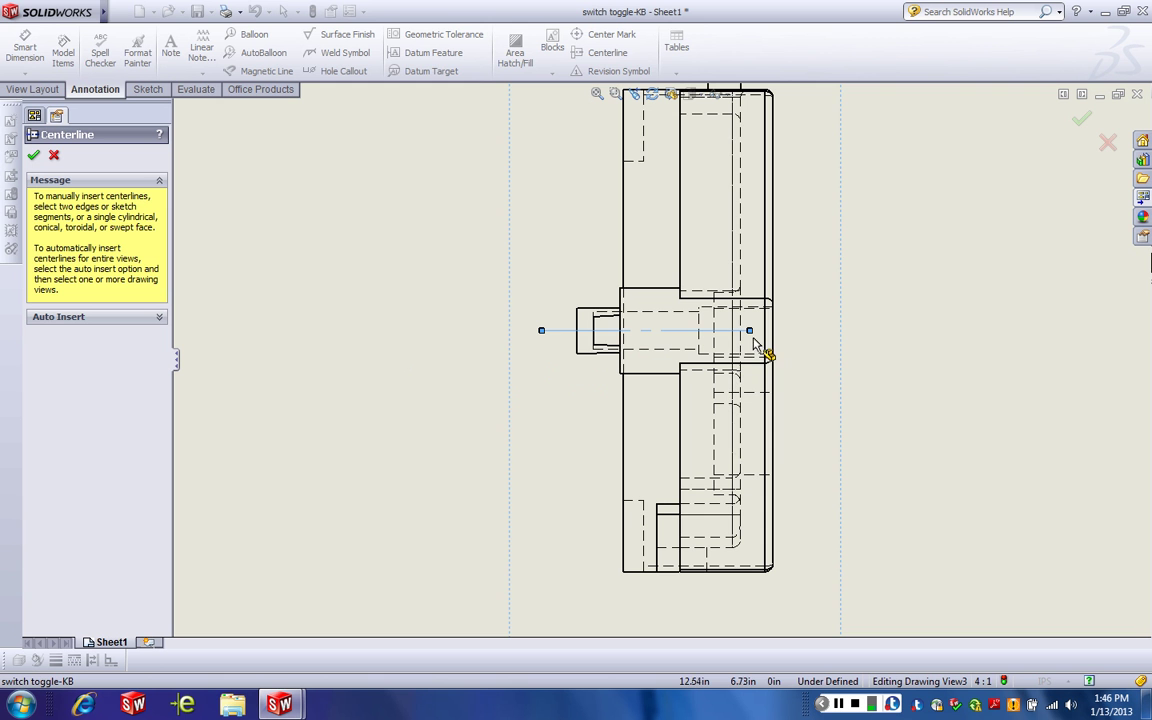
pyautogui.moveTo(808, 338); pyautogui.dragTo(813, 331)
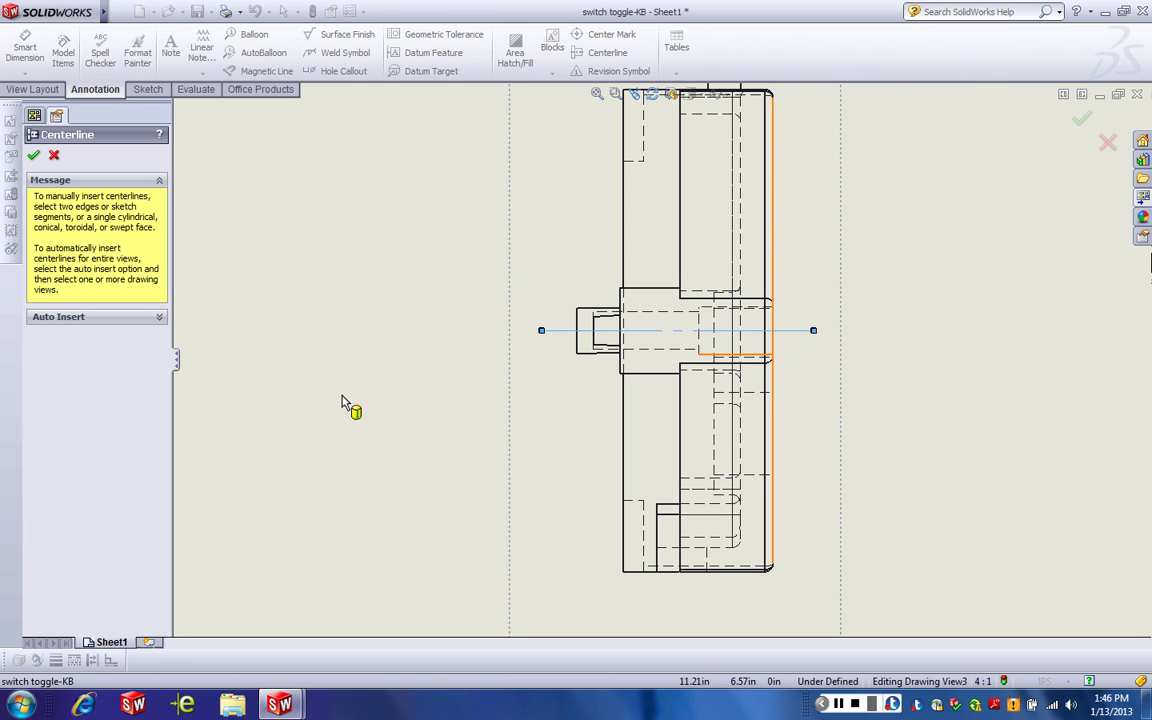
pyautogui.click(34, 157)
# Review the overall sheet layout and examine the base view's hole and slots up close
pyautogui.press('z')
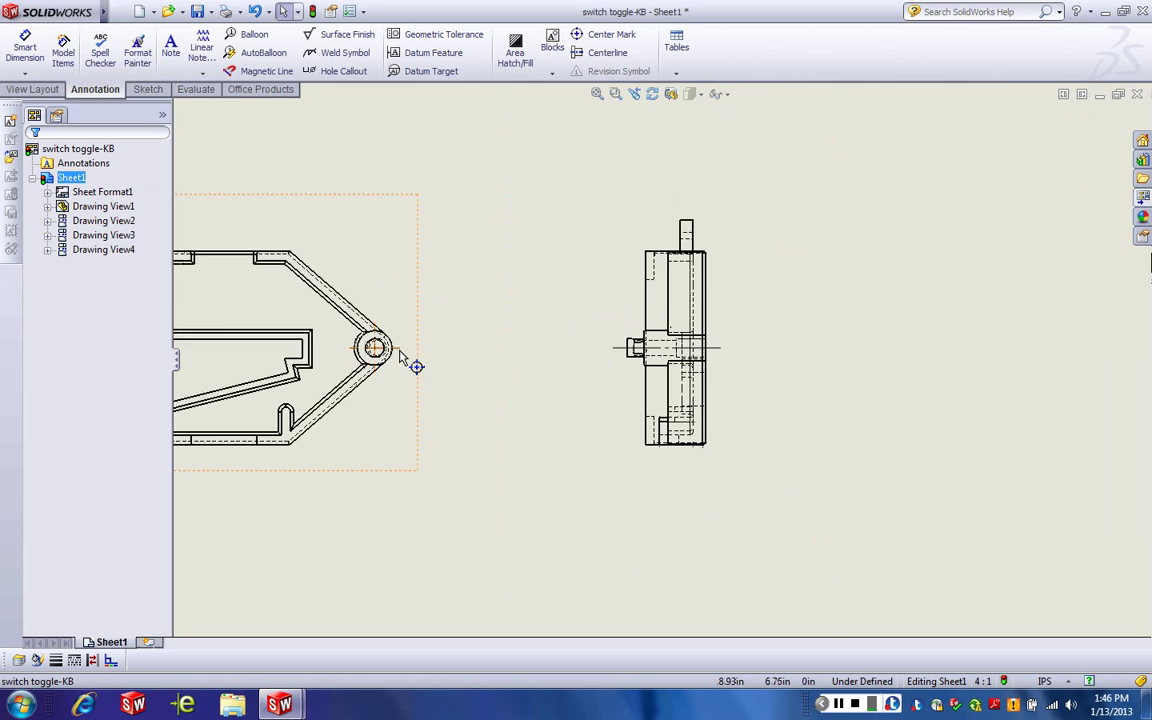
pyautogui.press('z')
pyautogui.press('f')
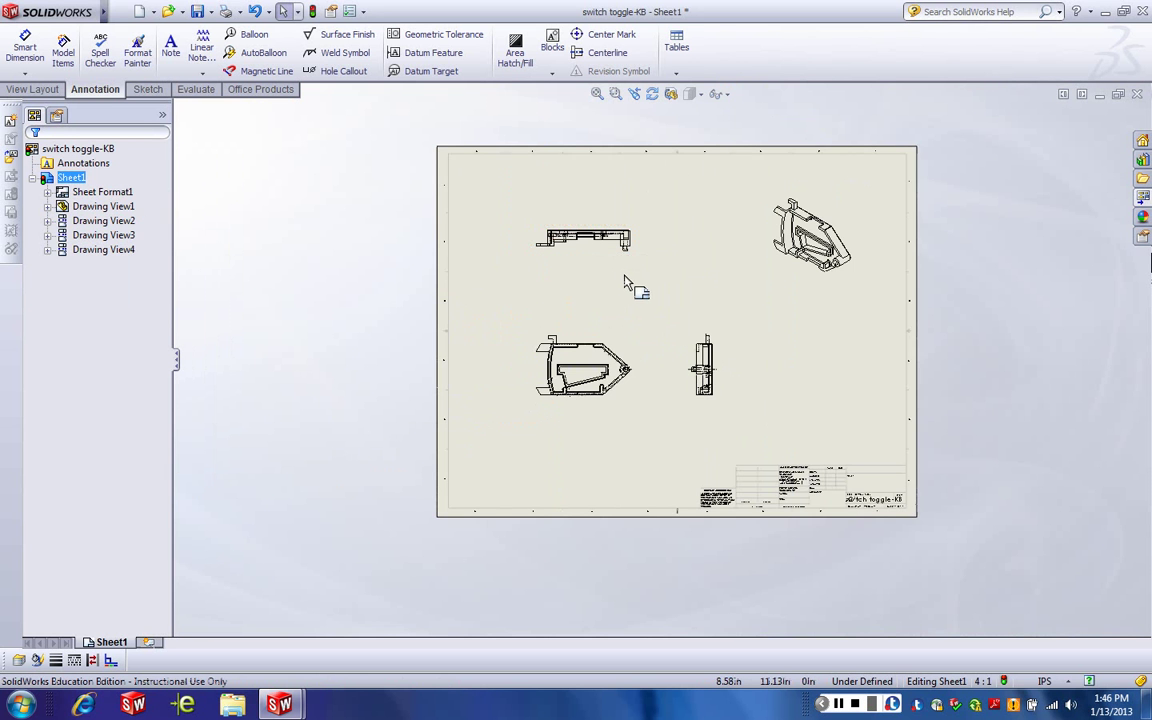
pyautogui.scroll(-2, 659, 272)
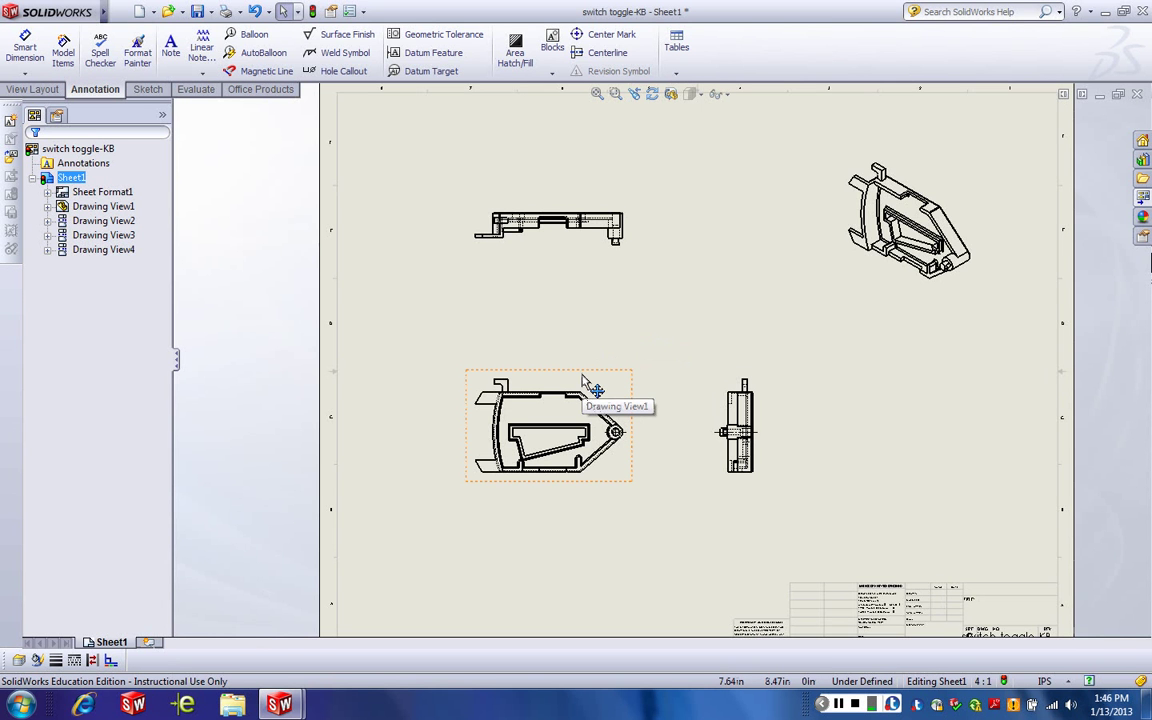
pyautogui.press('f')
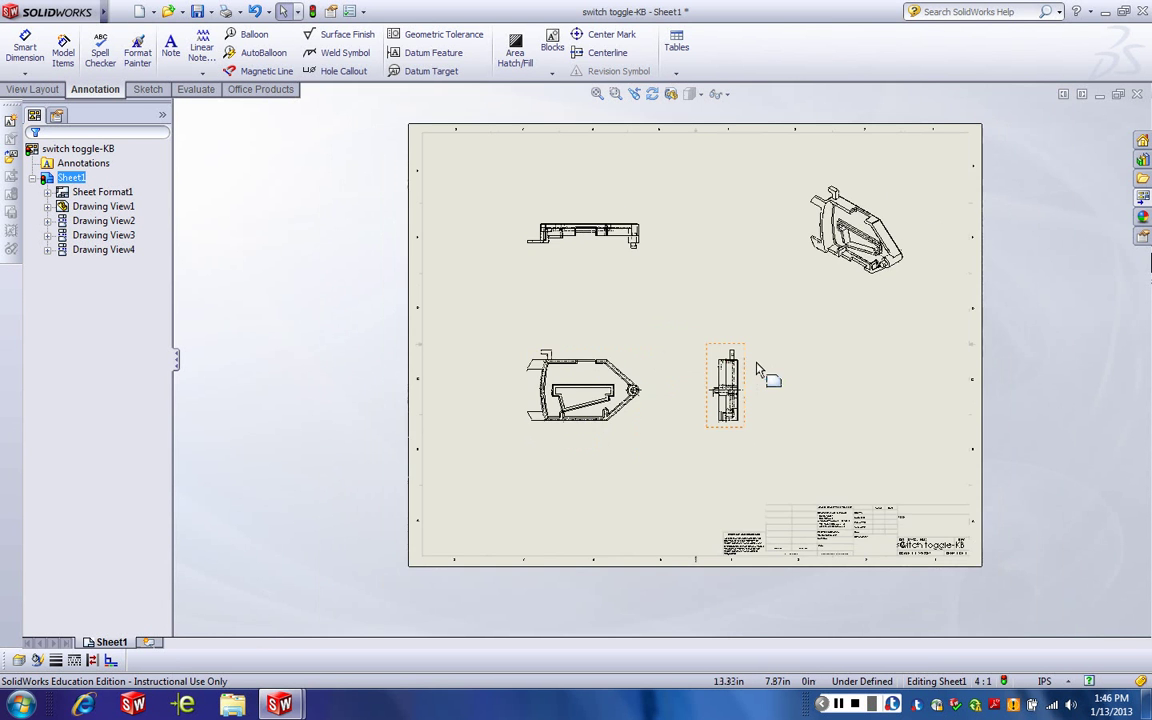
pyautogui.hotkey('shift', 'z')
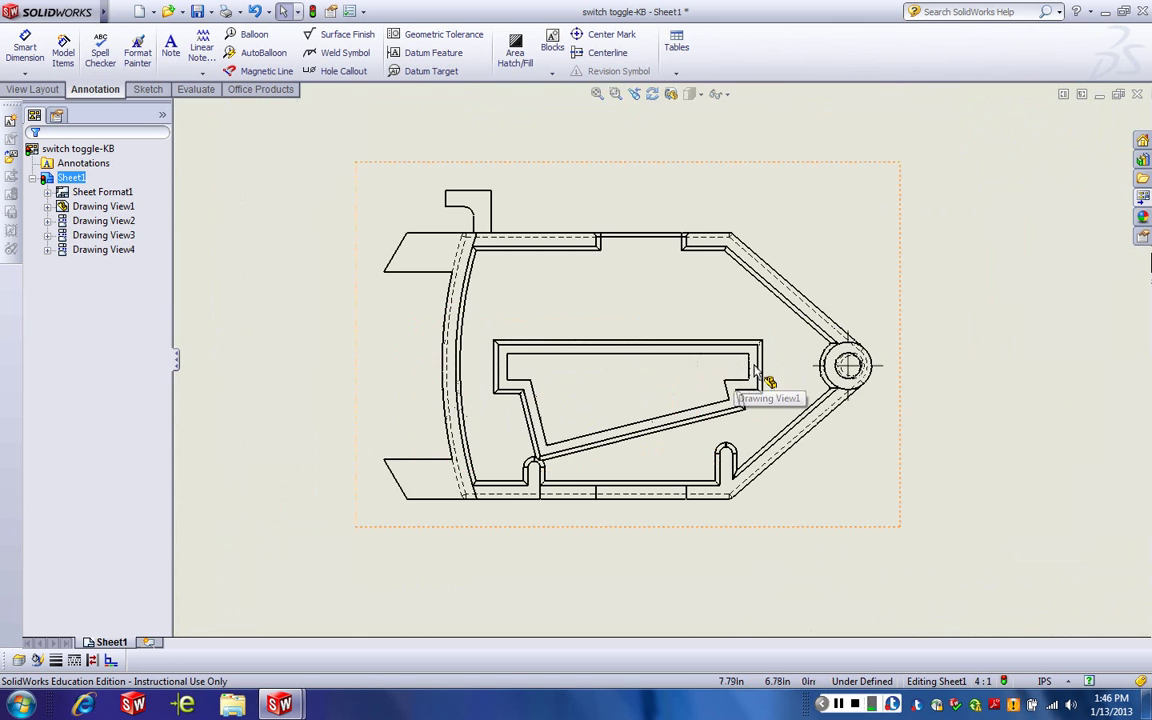
pyautogui.scroll(-2, 758, 337)
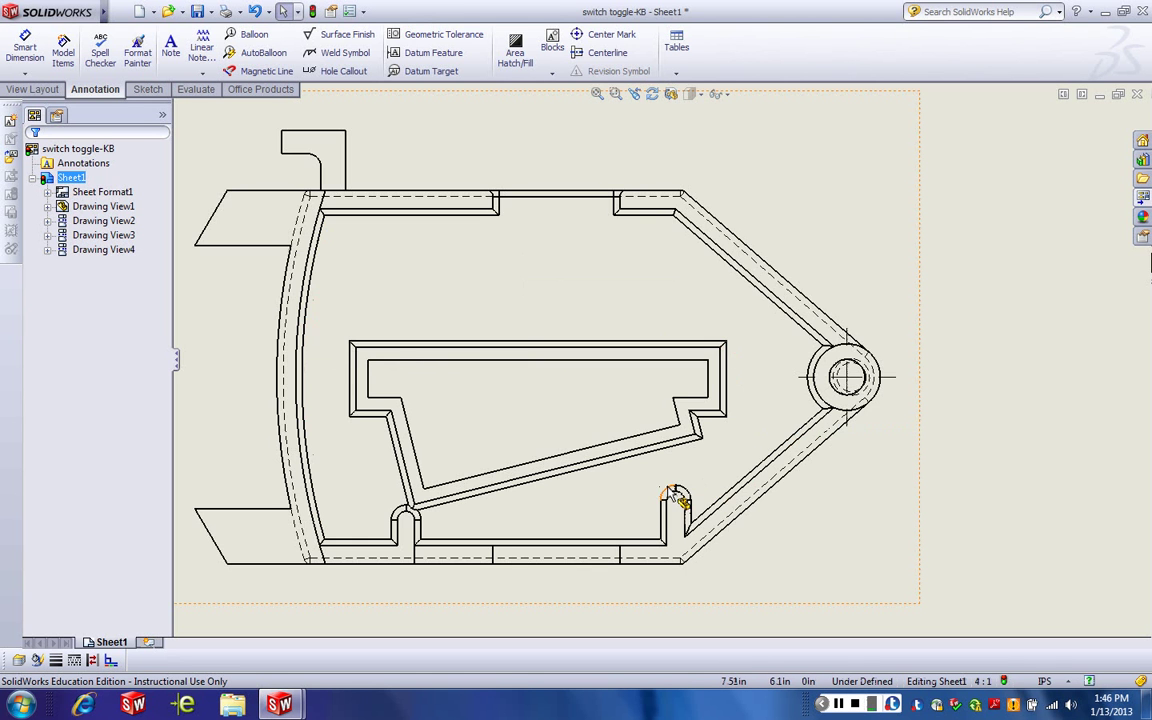
# Remove the tangent edges from the base view
pyautogui.scroll(1, 672, 495)
pyautogui.press('f')
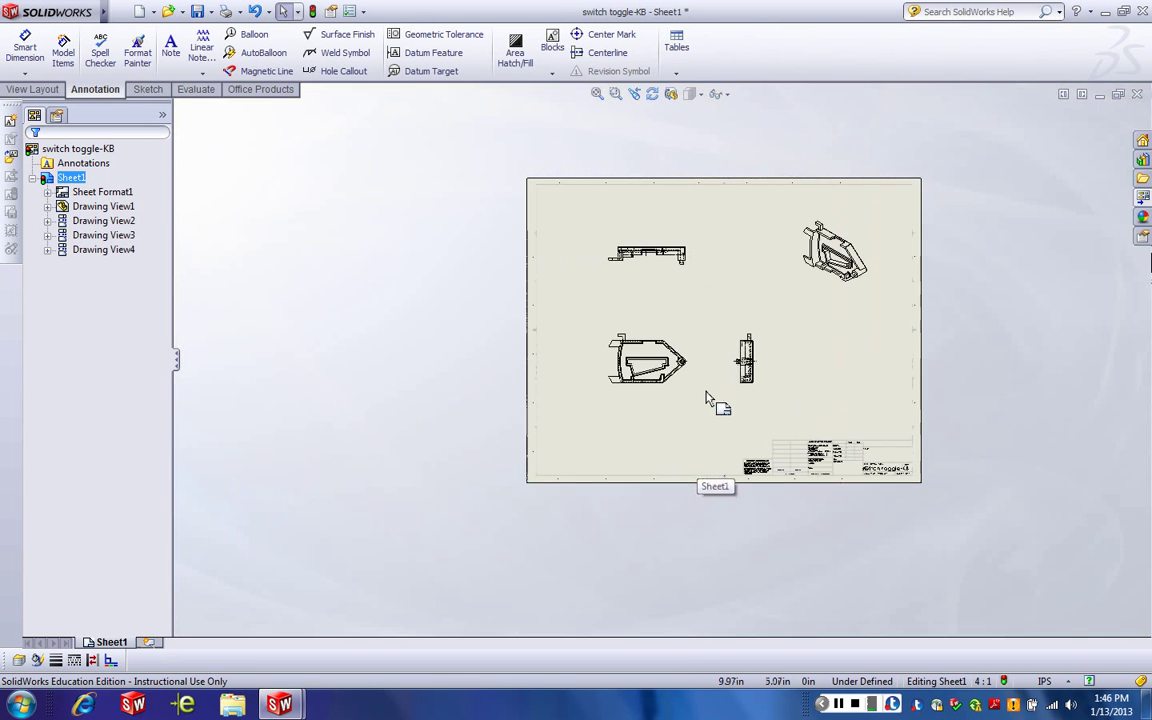
pyautogui.scroll(-5, 722, 362)
pyautogui.scroll(-5, 722, 345)
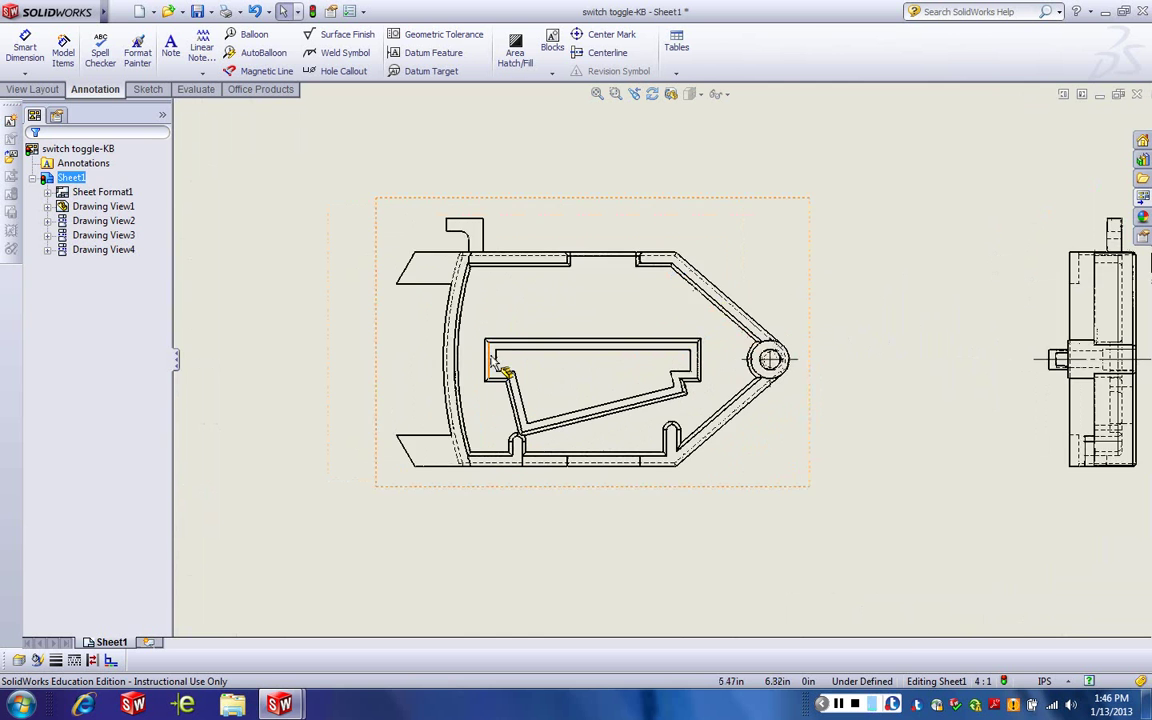
pyautogui.click(848, 510)
pyautogui.rightClick(860, 509)
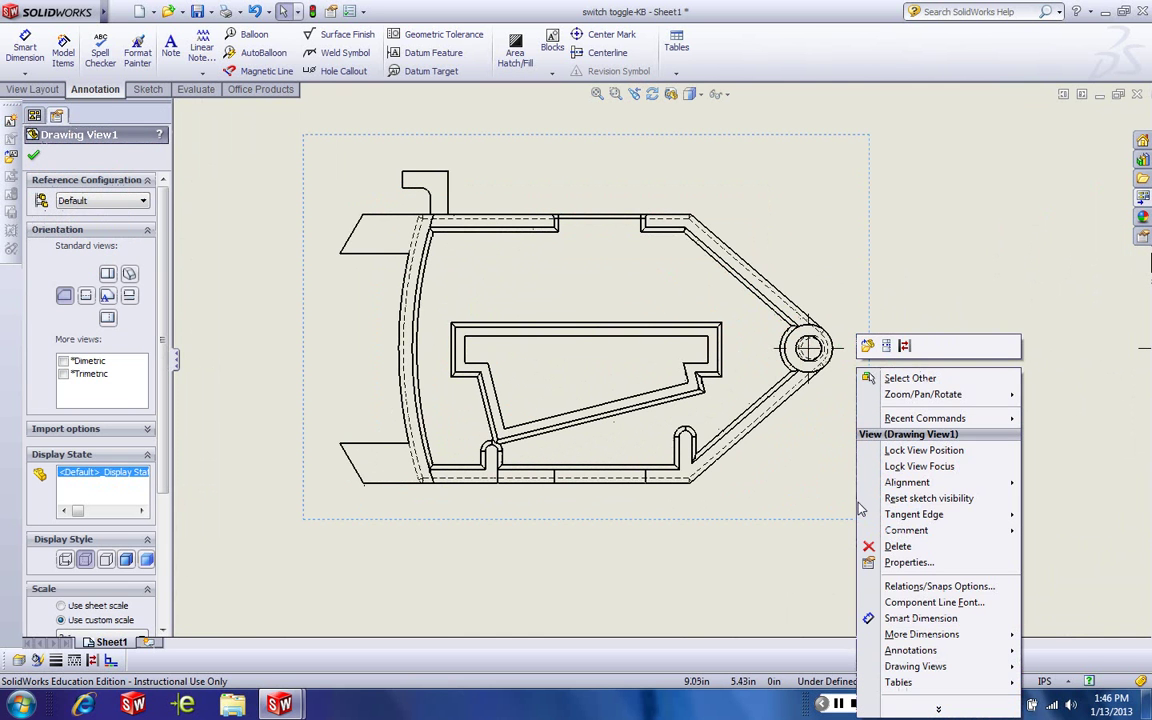
pyautogui.moveTo(978, 518)
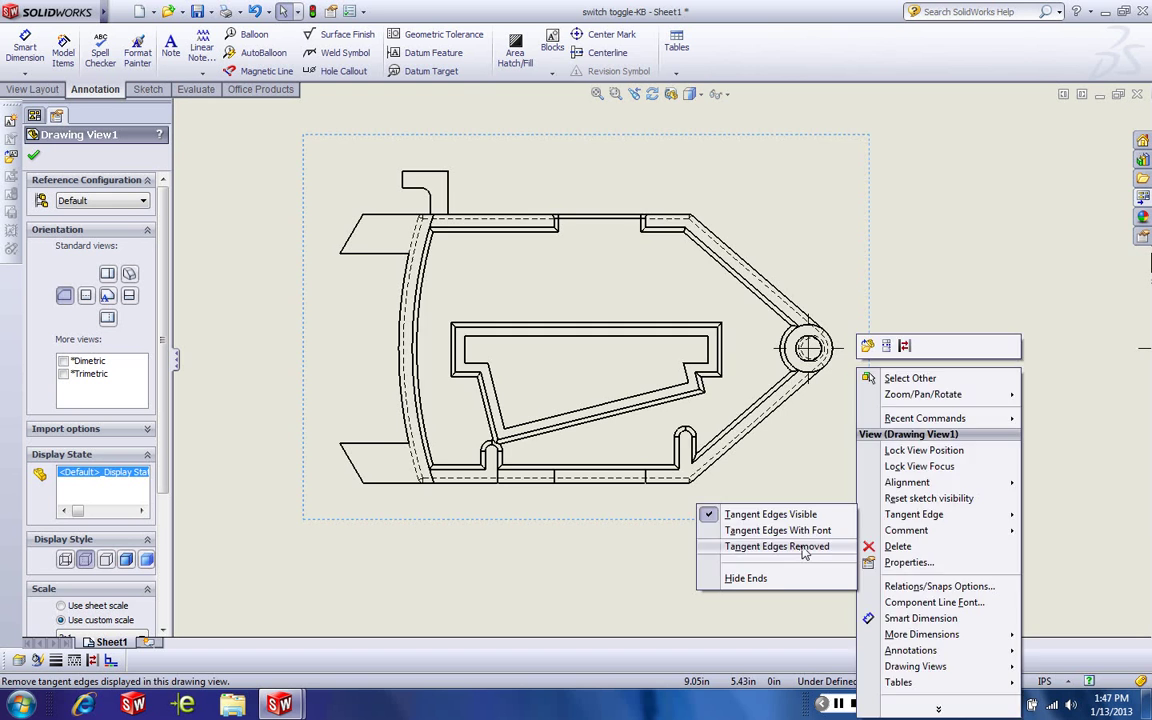
pyautogui.click(805, 548)
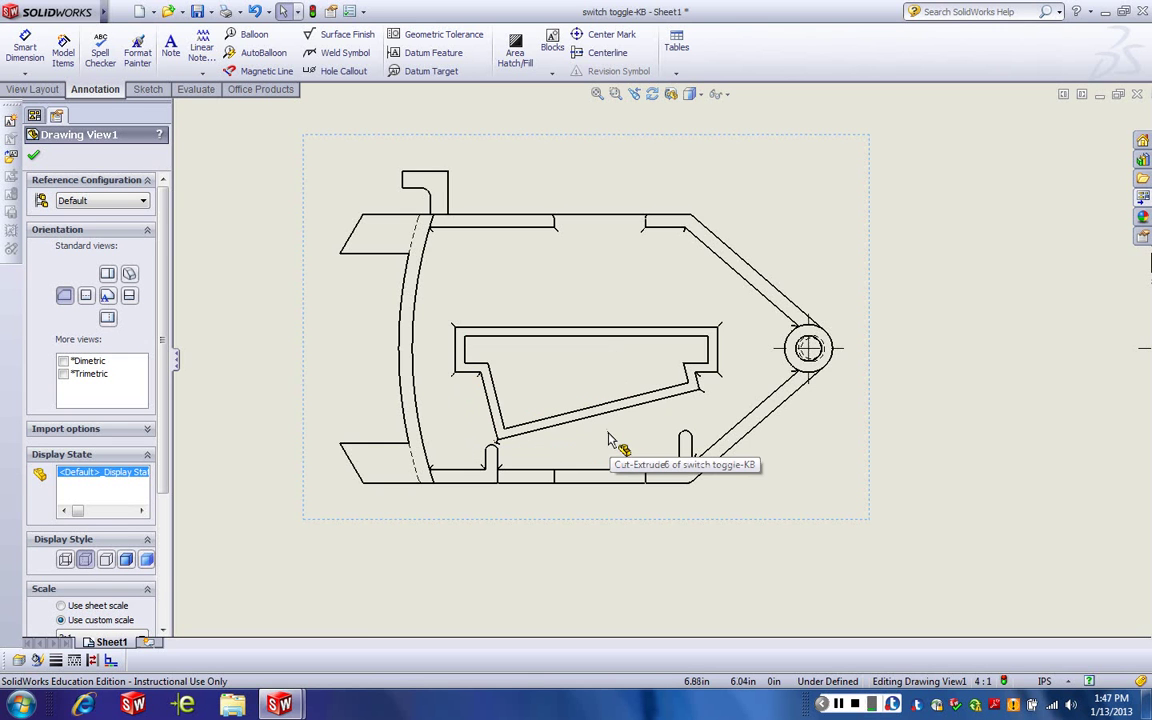
# Display the base view's tangent edges using the Tangent Edges With Font option
pyautogui.scroll(-2, 540, 400)
pyautogui.scroll(-3, 470, 368)
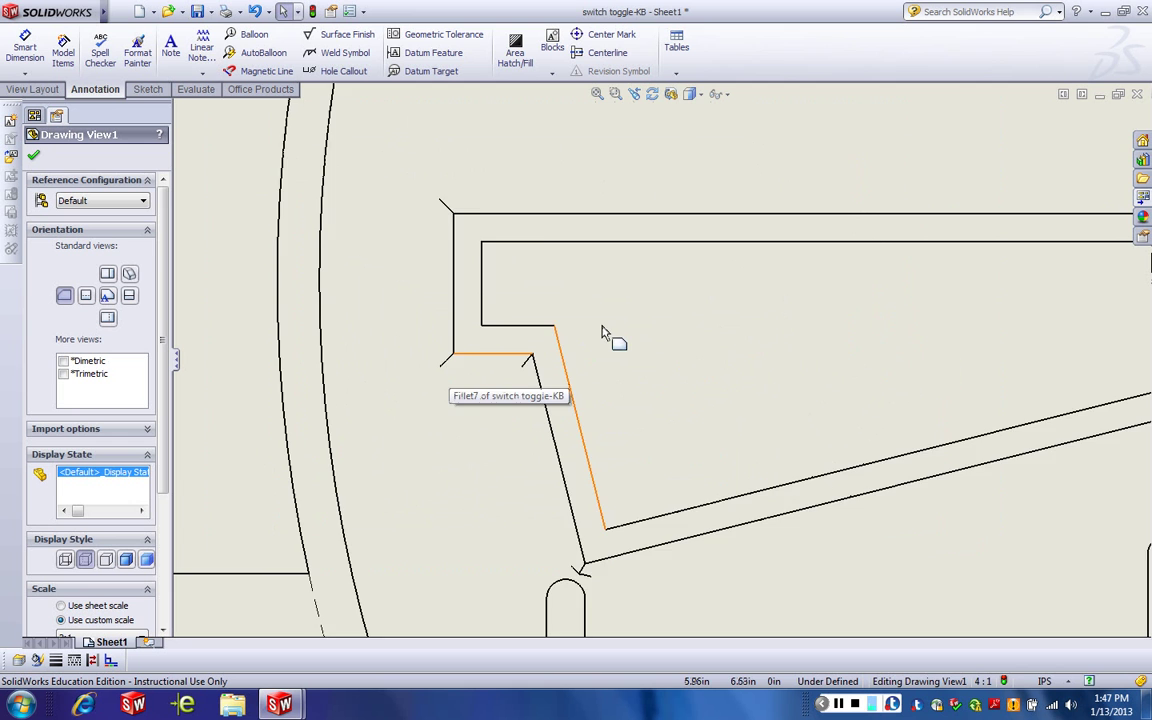
pyautogui.scroll(4, 600, 332)
pyautogui.scroll(-2, 632, 325)
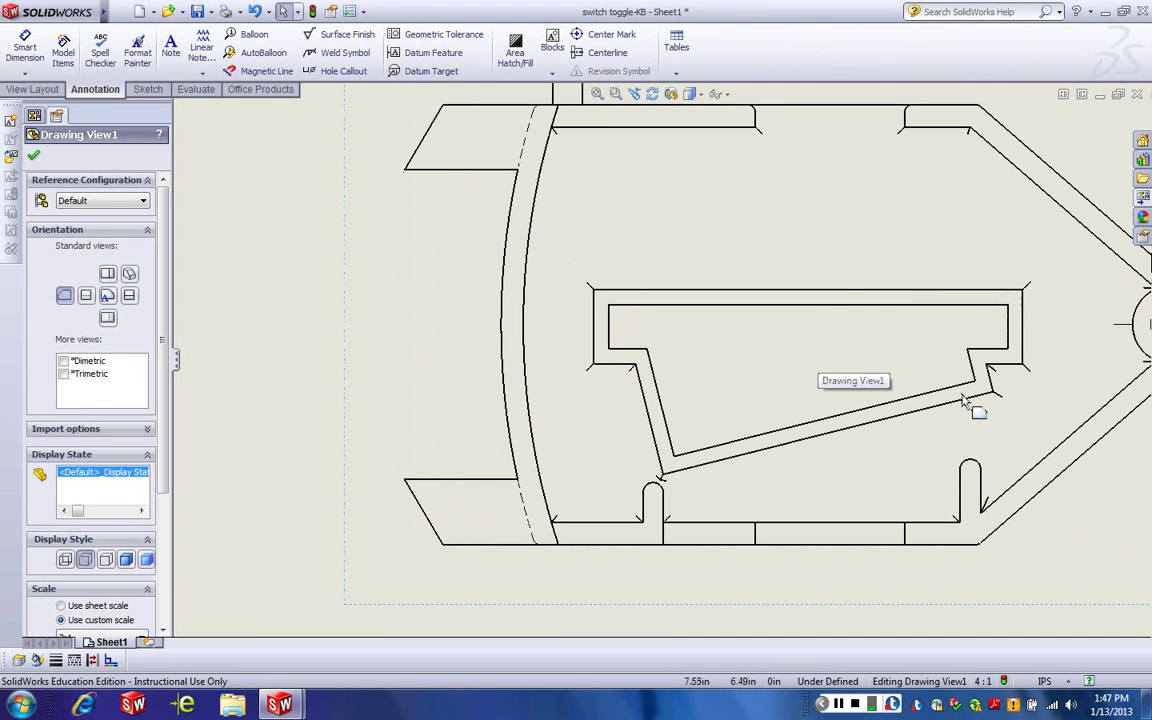
pyautogui.scroll(3, 680, 365)
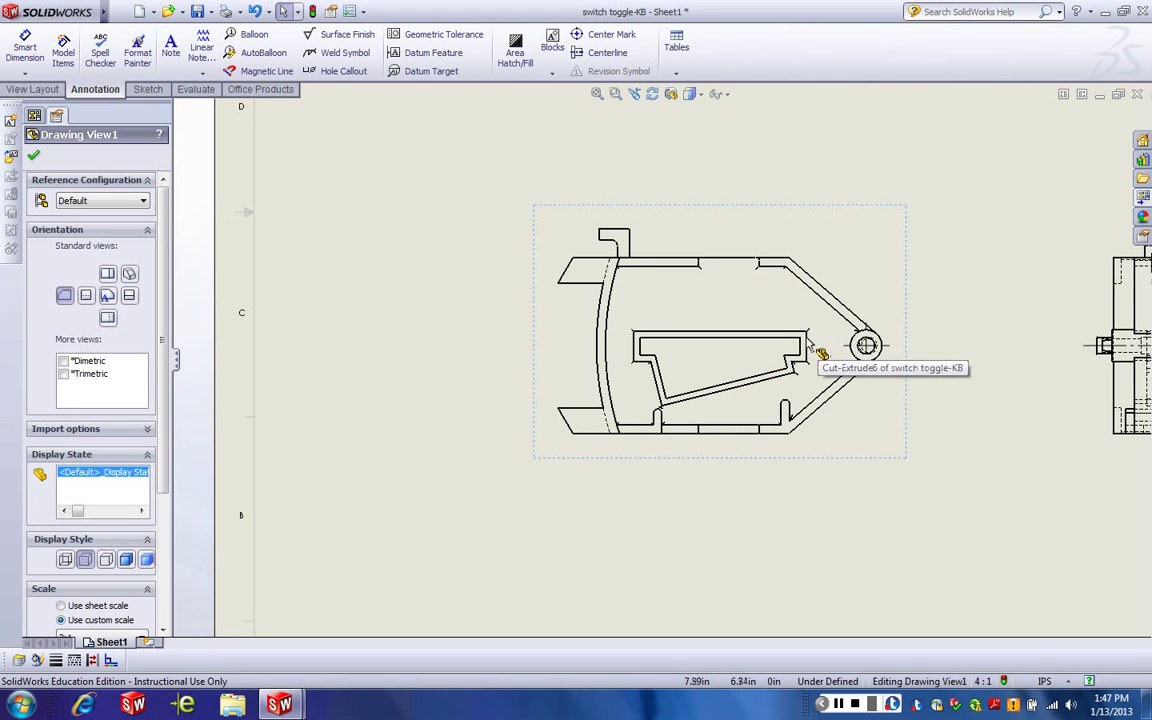
pyautogui.scroll(-3, 743, 308)
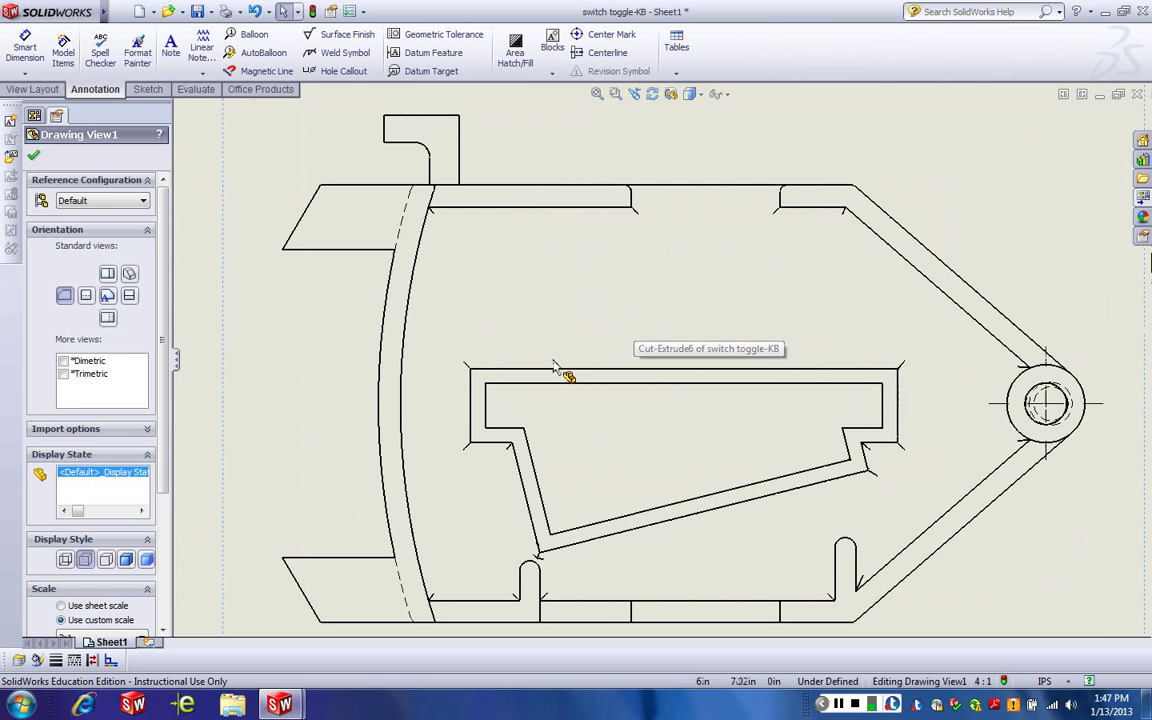
pyautogui.scroll(3, 648, 352)
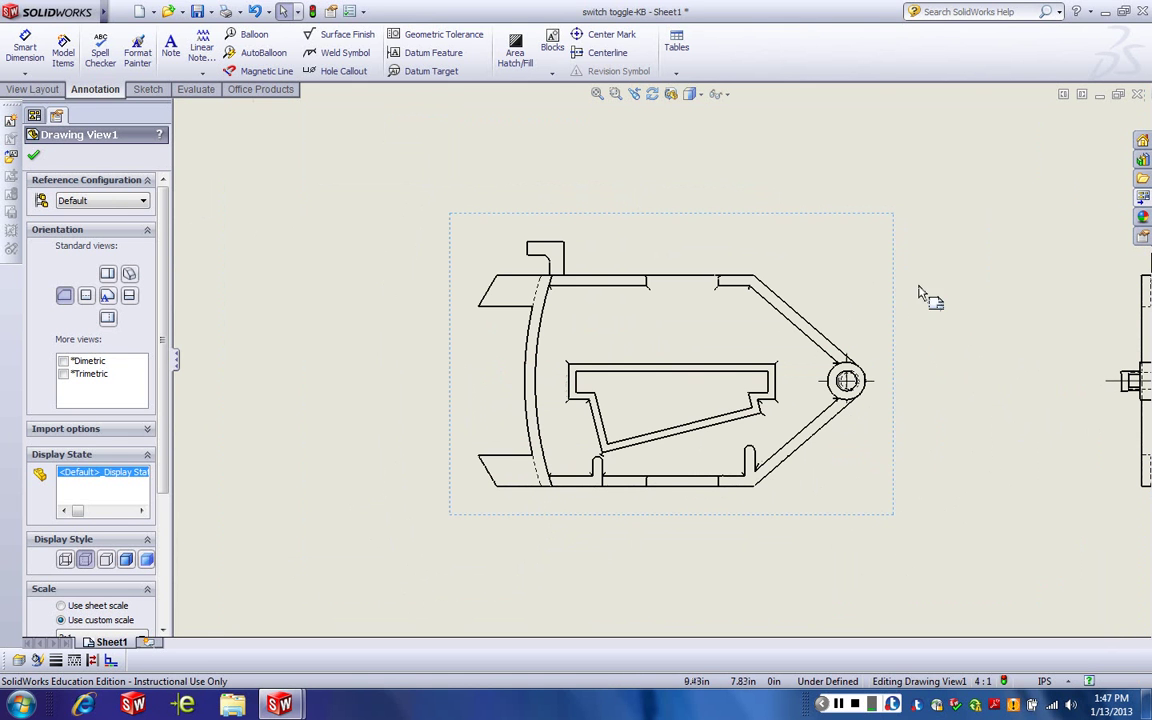
pyautogui.rightClick(891, 284)
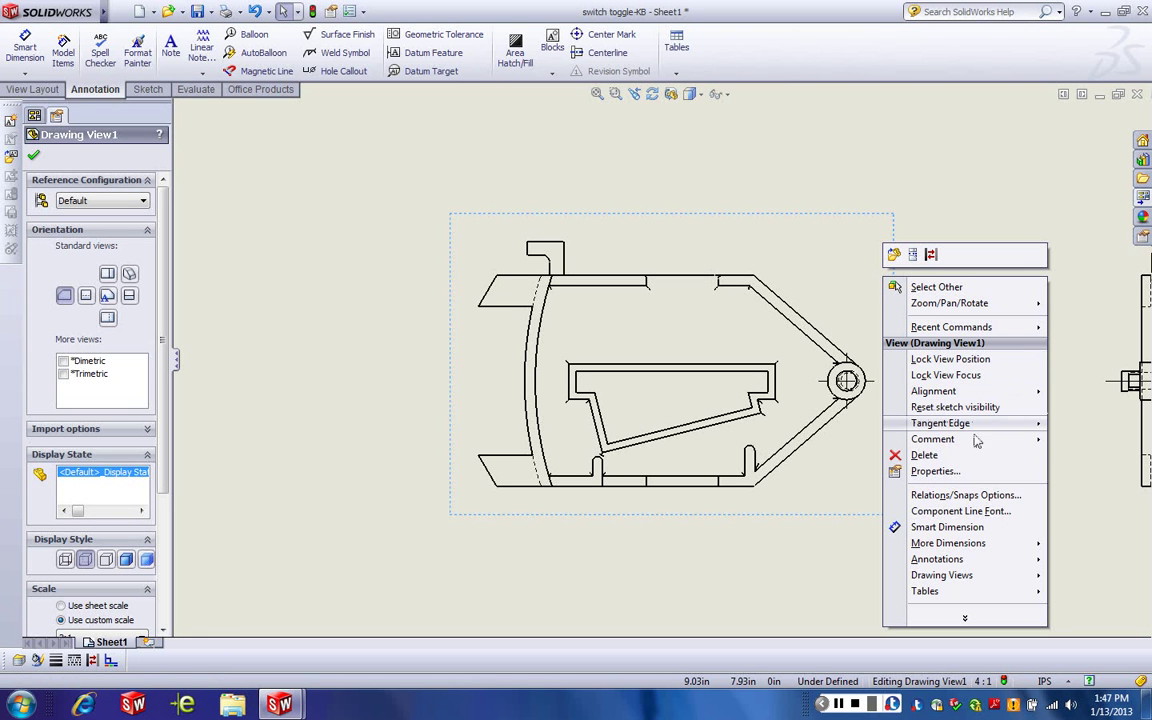
pyautogui.moveTo(980, 428)
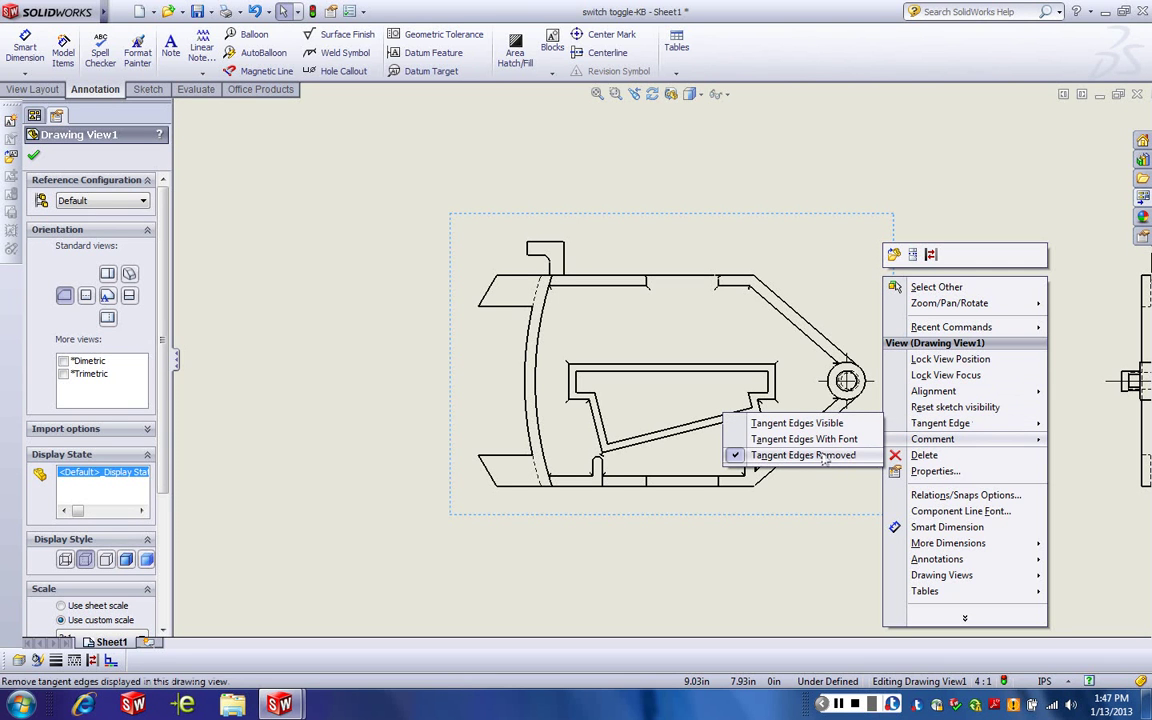
pyautogui.click(826, 440)
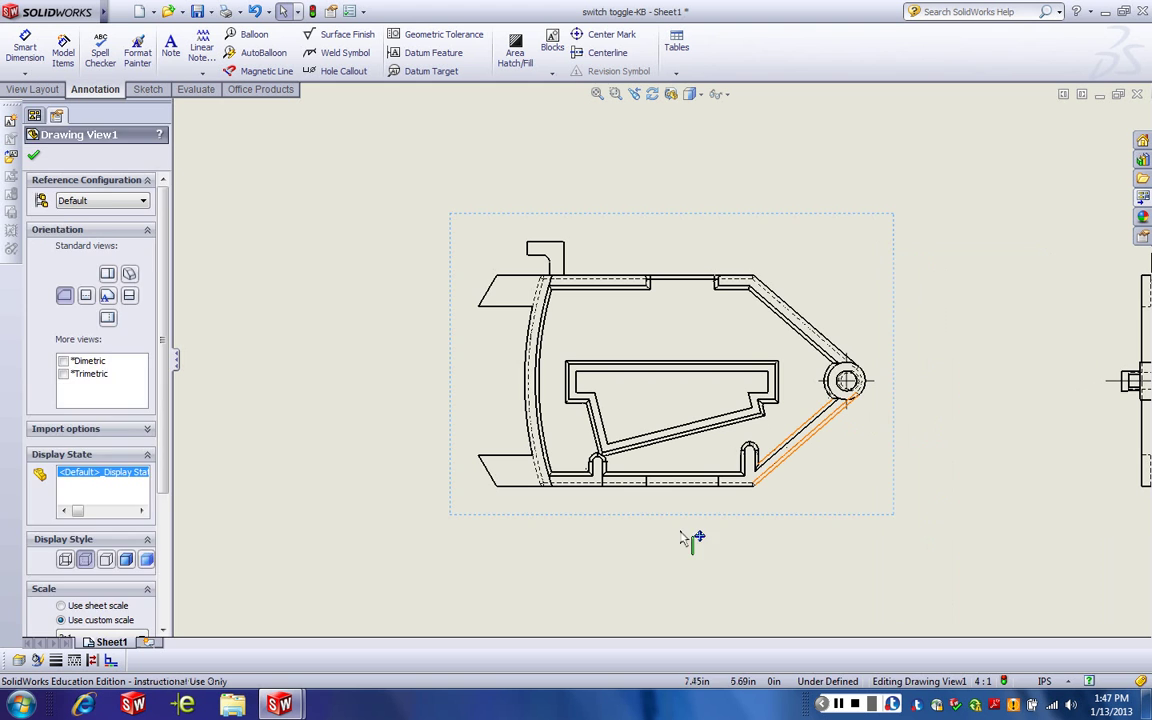
pyautogui.click(637, 551)
pyautogui.scroll(-2, 771, 373)
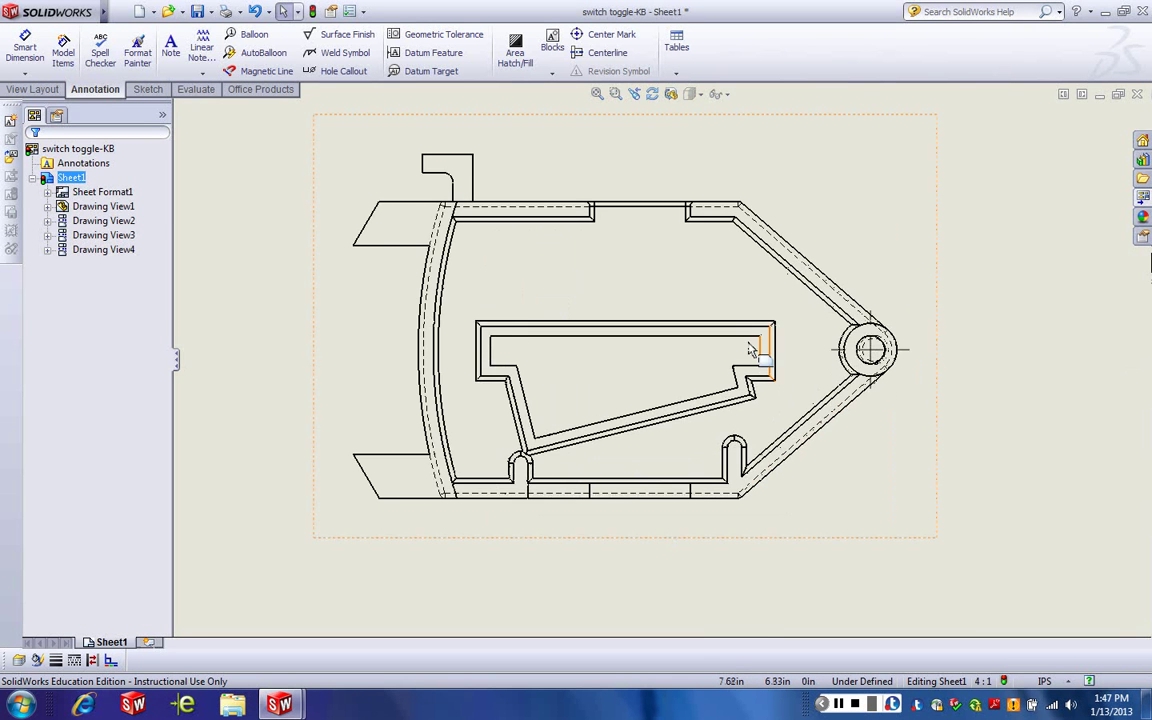
# Examine the edge display of the side view and the top view up close
pyautogui.scroll(3, 753, 342)
pyautogui.scroll(2, 780, 375)
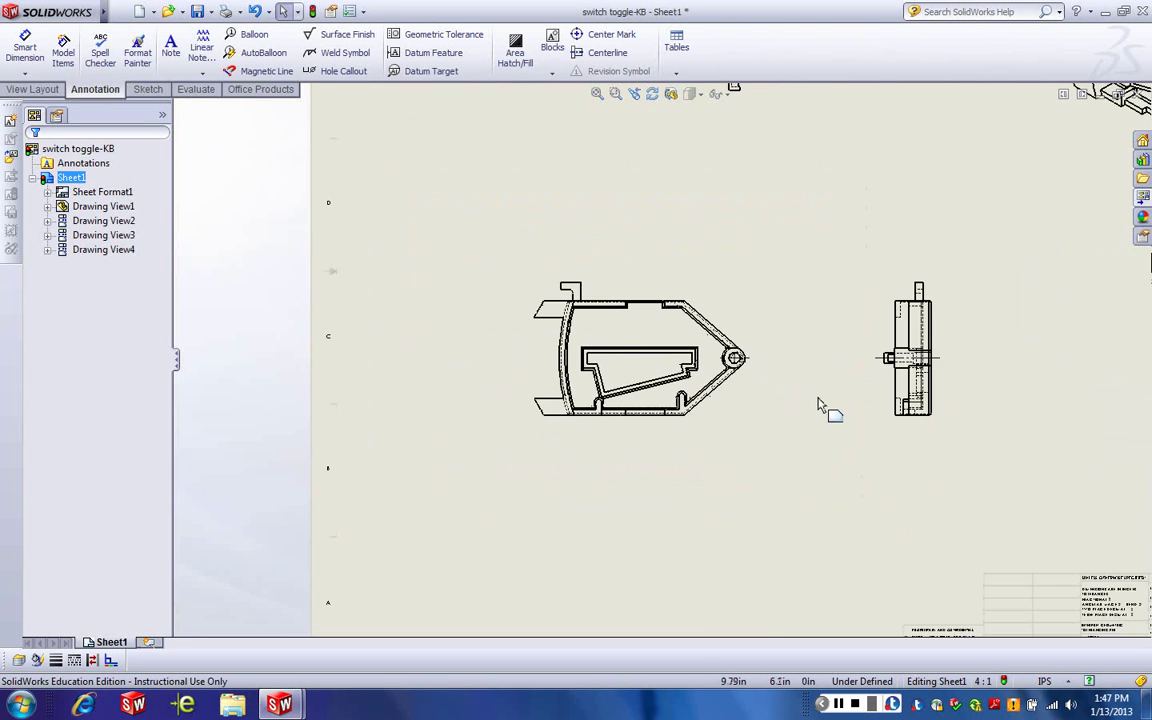
pyautogui.scroll(3, 700, 378)
pyautogui.scroll(-7, 780, 360)
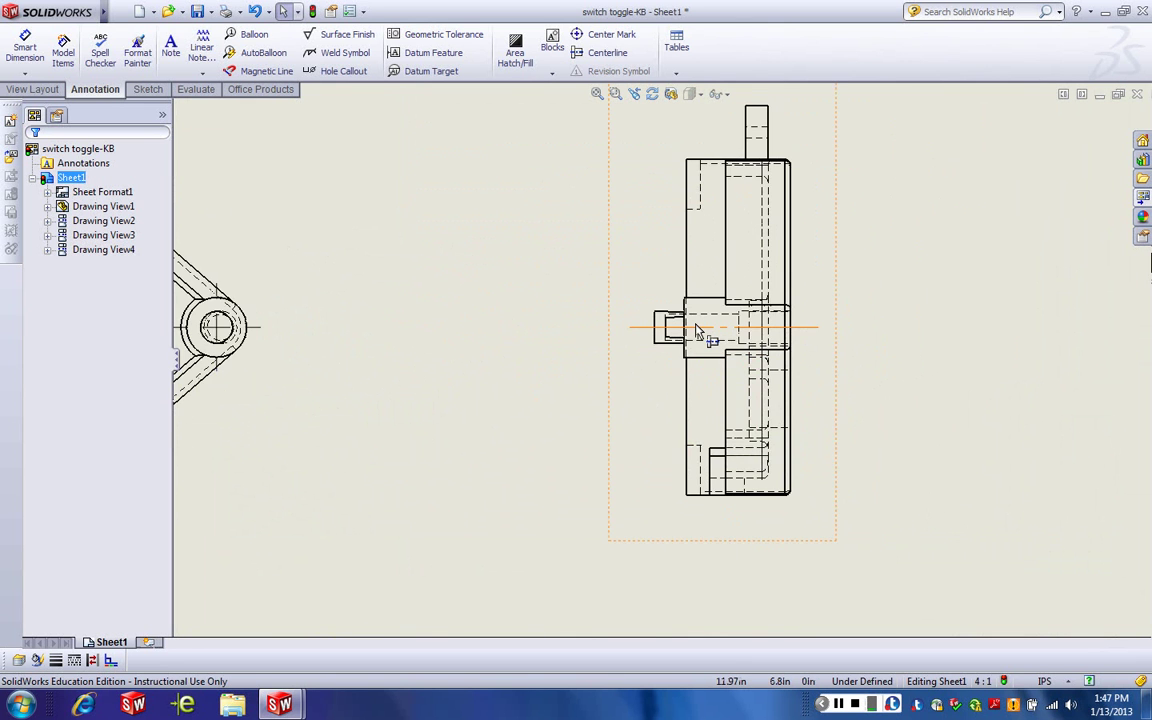
pyautogui.scroll(4, 697, 332)
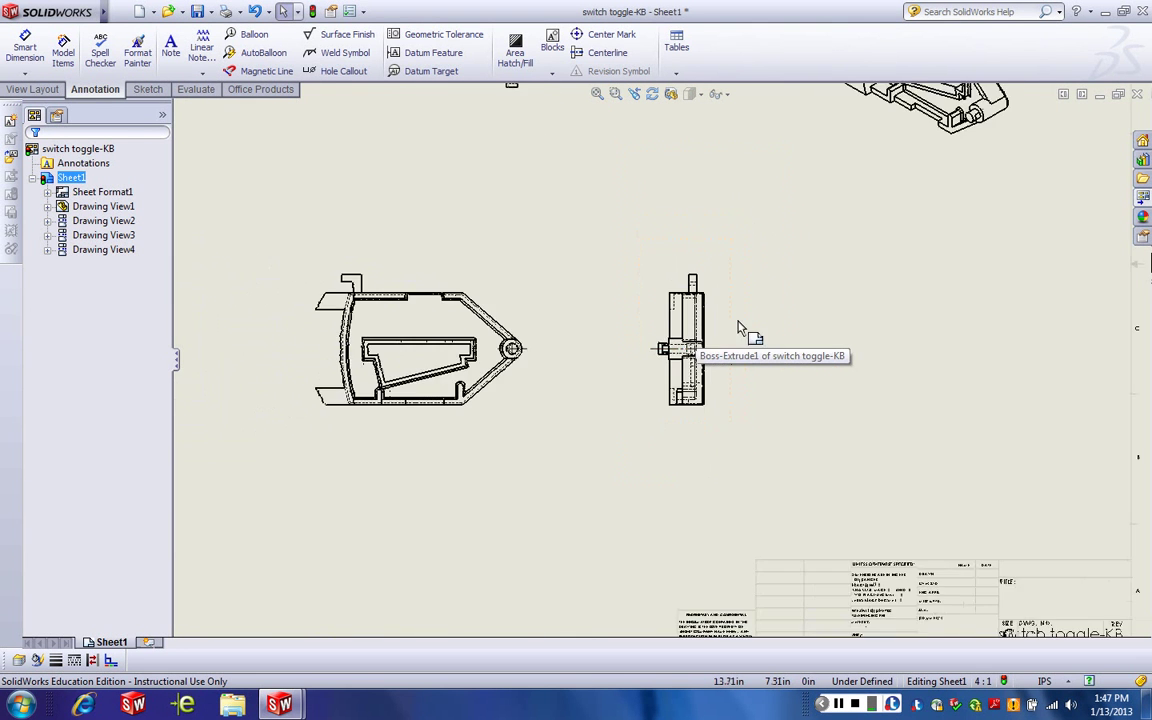
pyautogui.scroll(2, 740, 328)
pyautogui.scroll(-2, 489, 180)
pyautogui.scroll(-5, 553, 192)
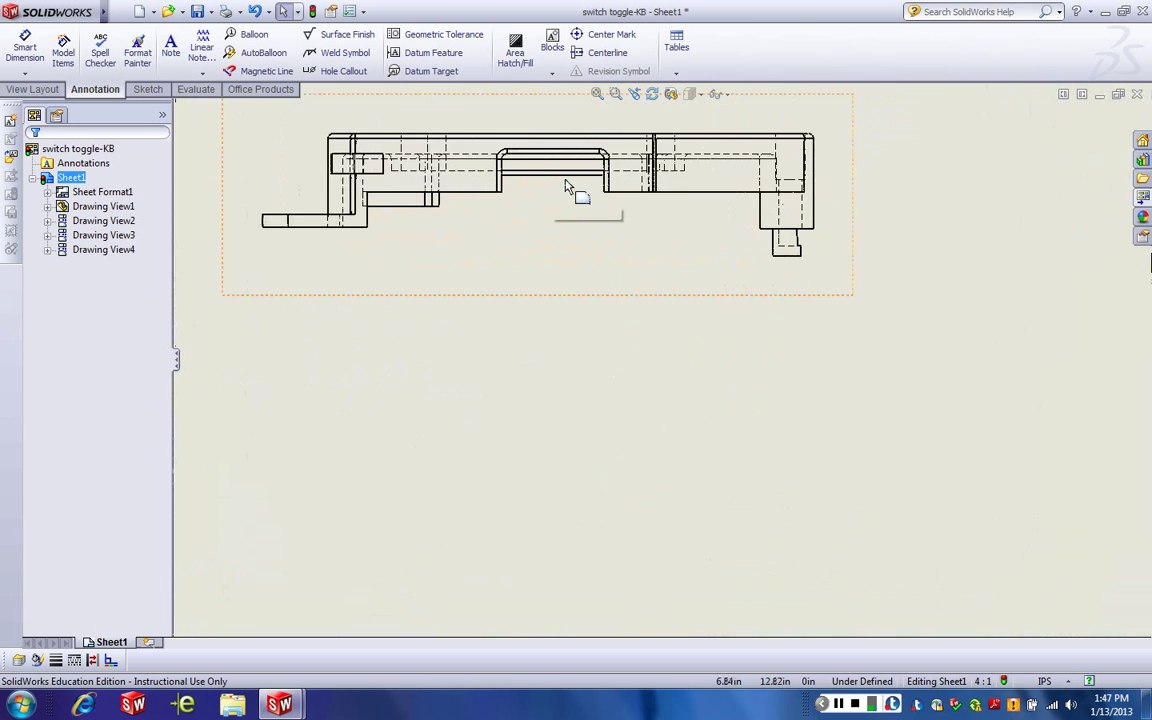
pyautogui.scroll(-2, 568, 190)
pyautogui.scroll(3, 690, 272)
pyautogui.scroll(-1, 780, 282)
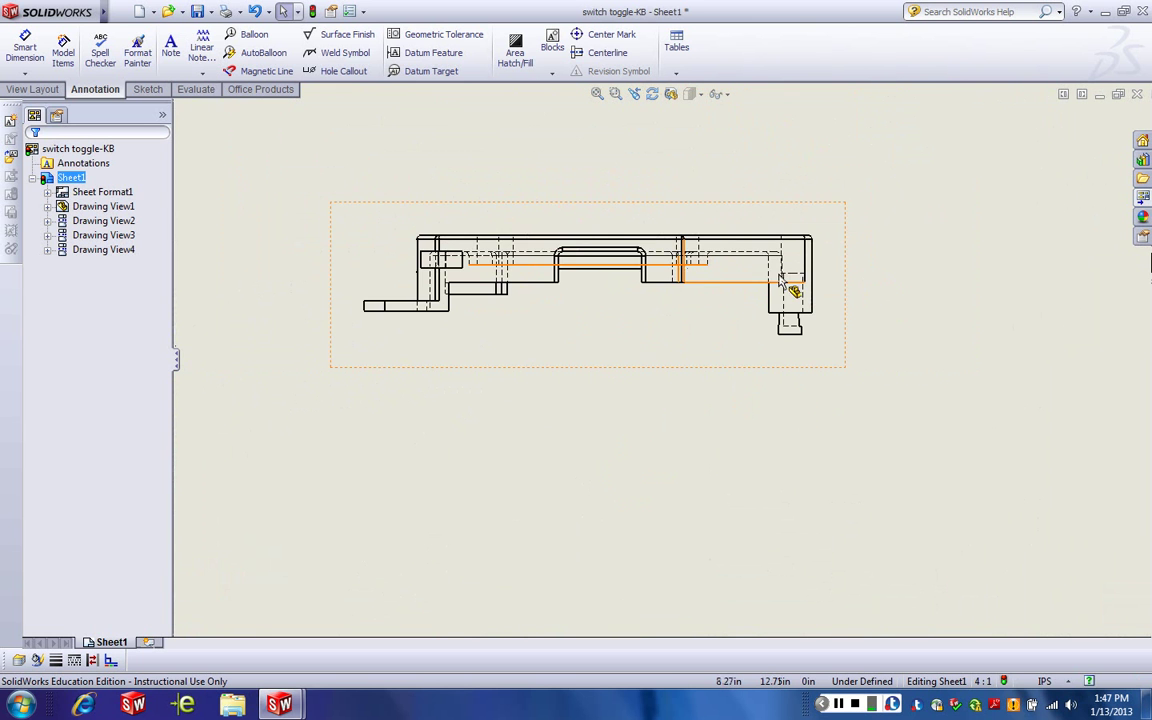
pyautogui.scroll(-2, 795, 262)
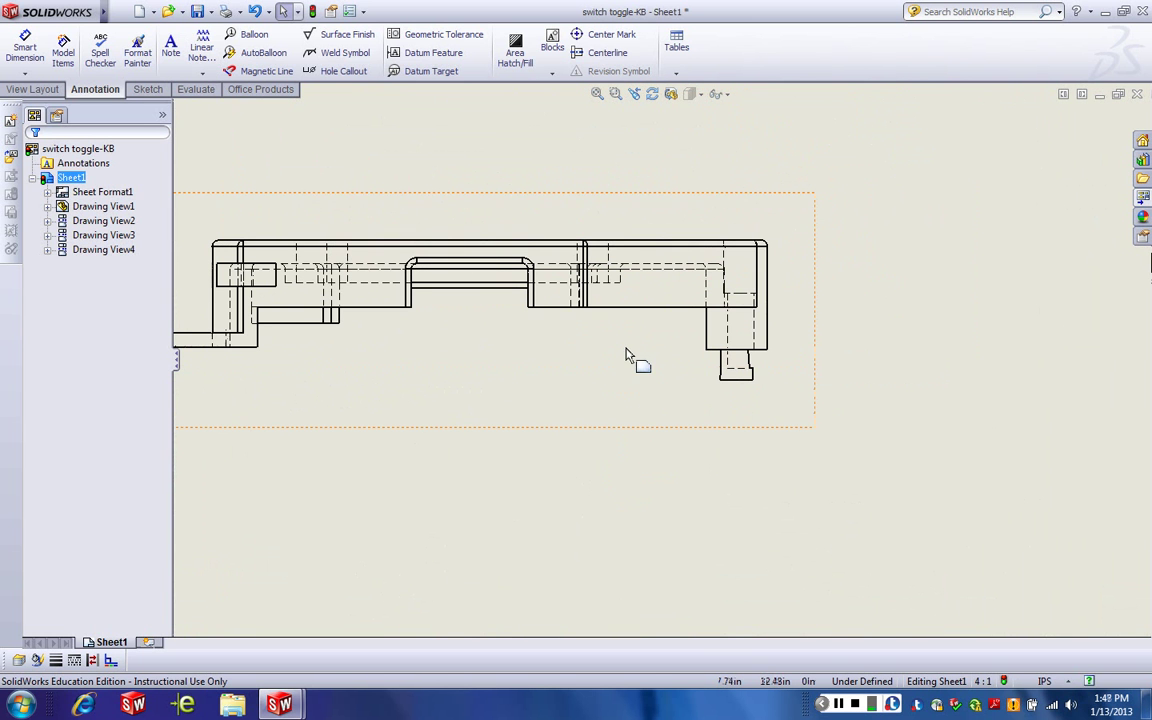
# Remove the tangent edges from the top view
pyautogui.click(820, 311)
pyautogui.rightClick(820, 313)
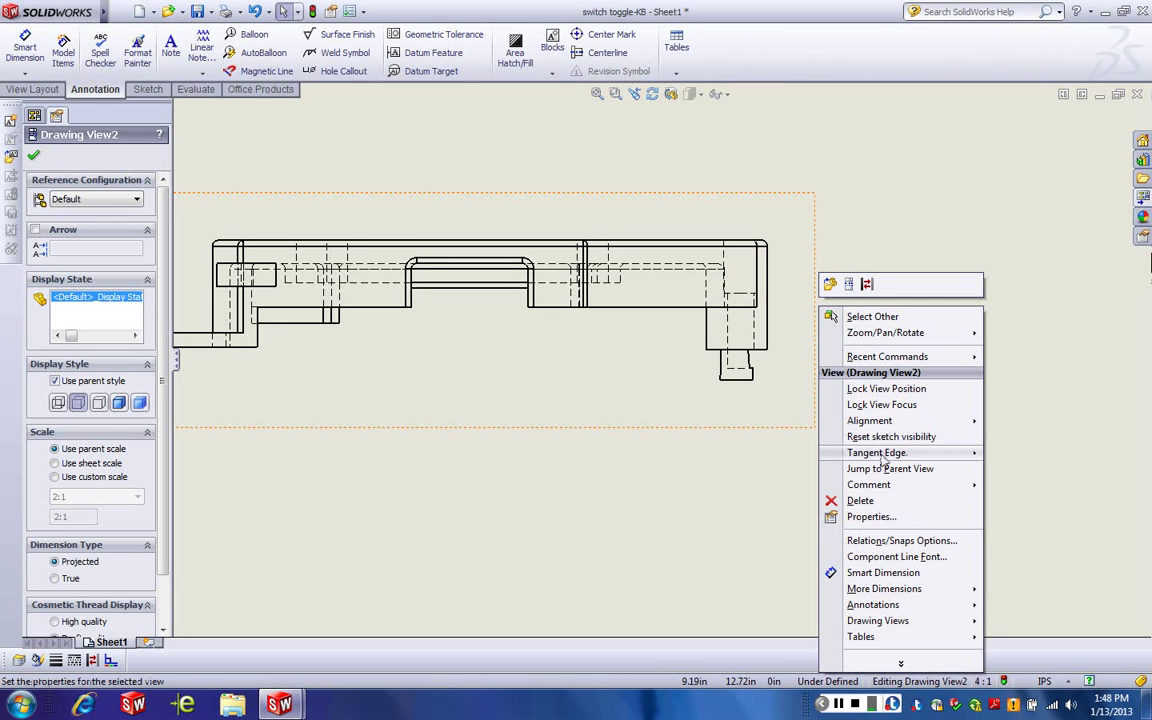
pyautogui.moveTo(886, 460)
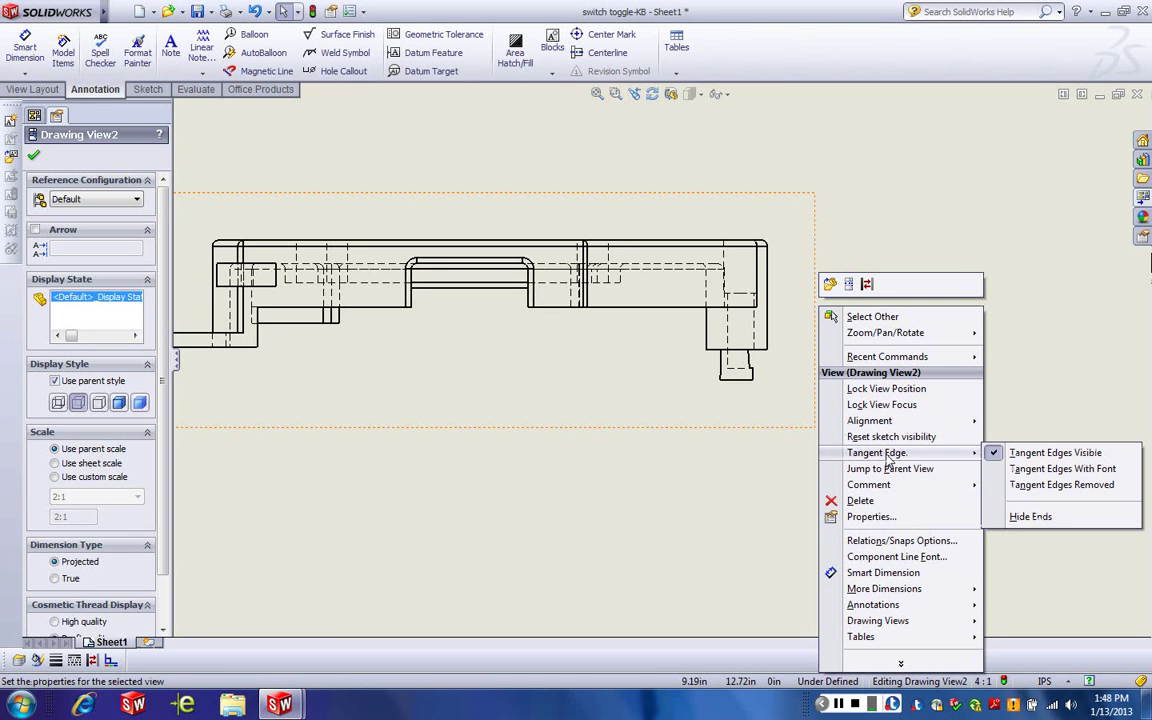
pyautogui.click(1040, 484)
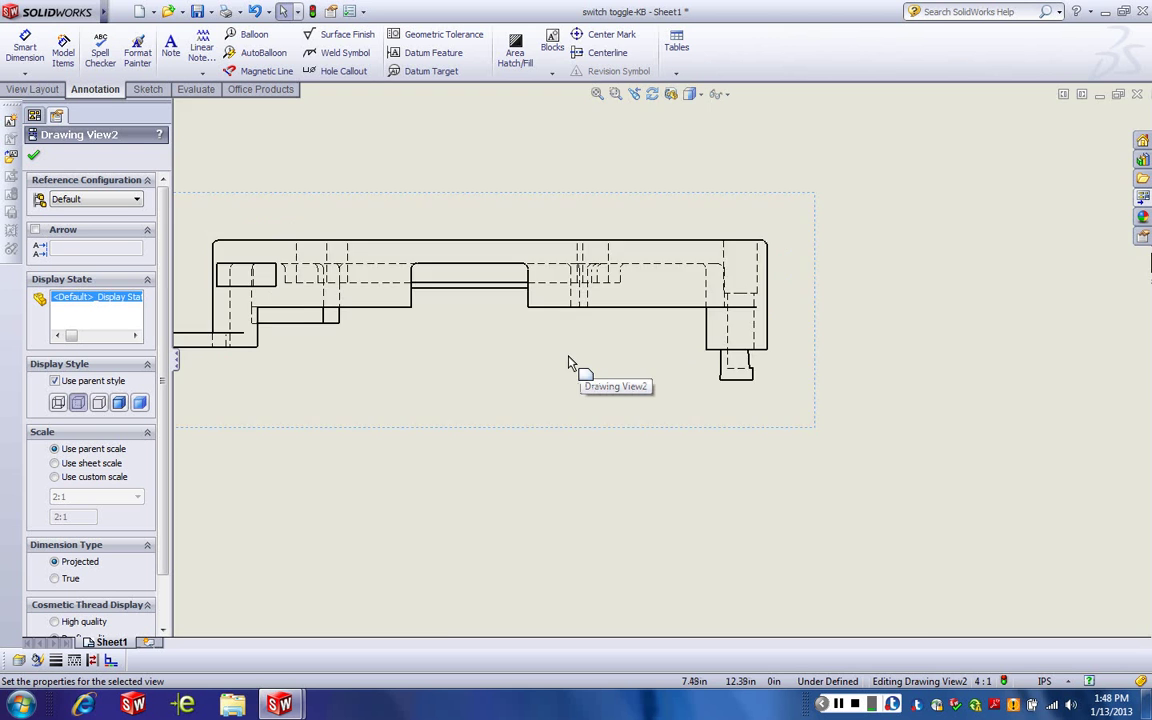
# Remove the tangent edges from the side view
pyautogui.scroll(5, 660, 365)
pyautogui.scroll(2, 690, 415)
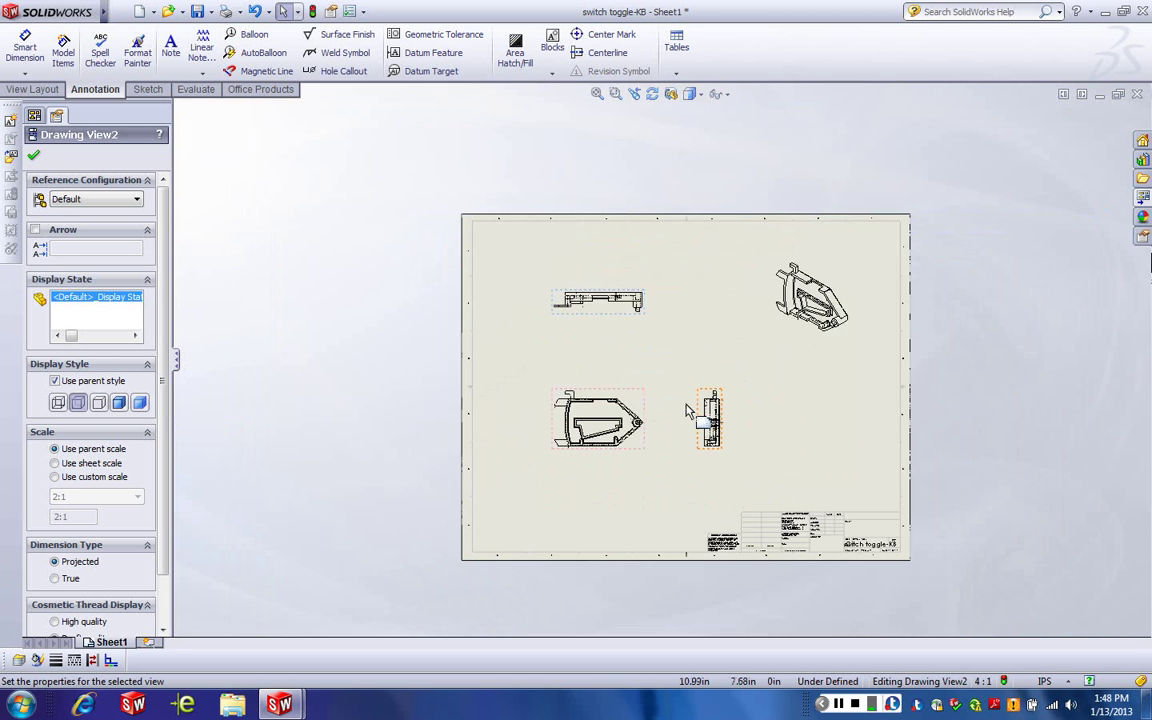
pyautogui.scroll(-5, 705, 395)
pyautogui.scroll(-5, 699, 377)
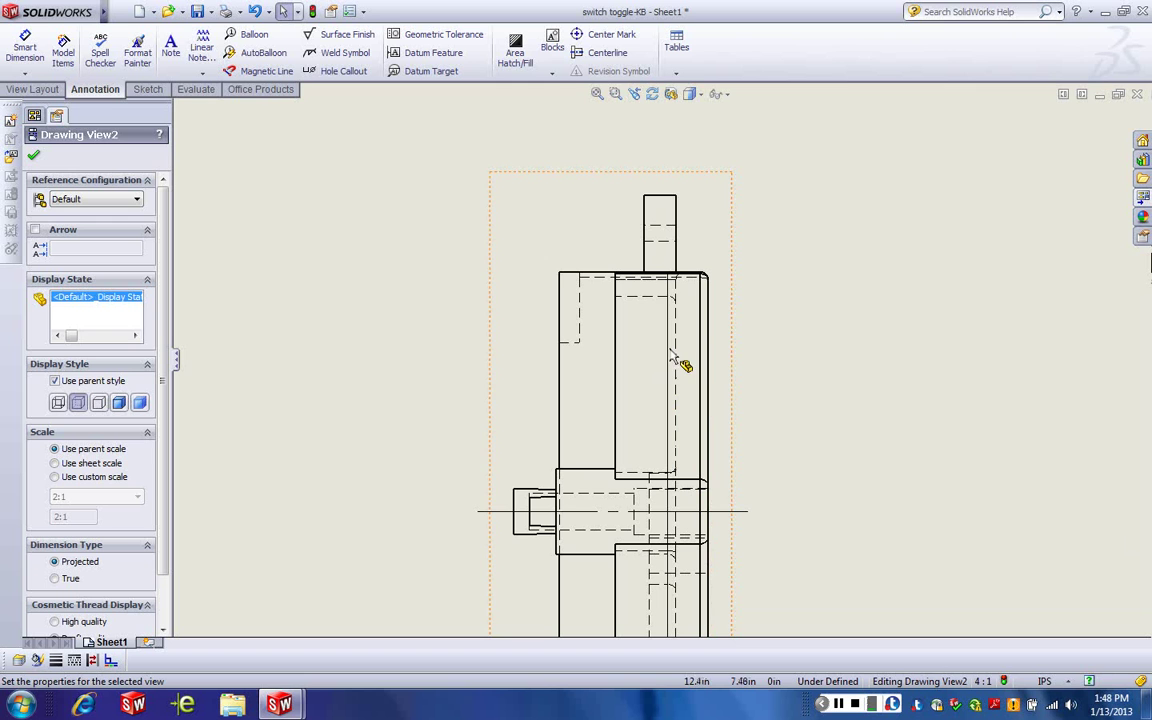
pyautogui.rightClick(717, 204)
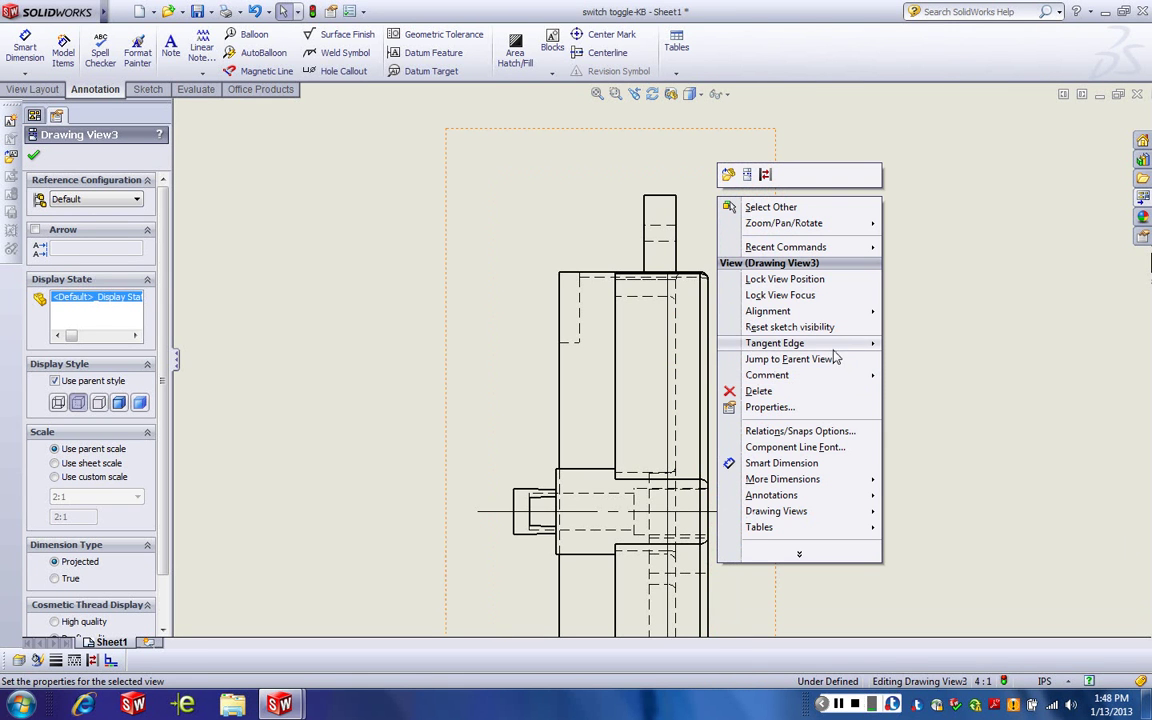
pyautogui.moveTo(834, 345)
pyautogui.click(968, 376)
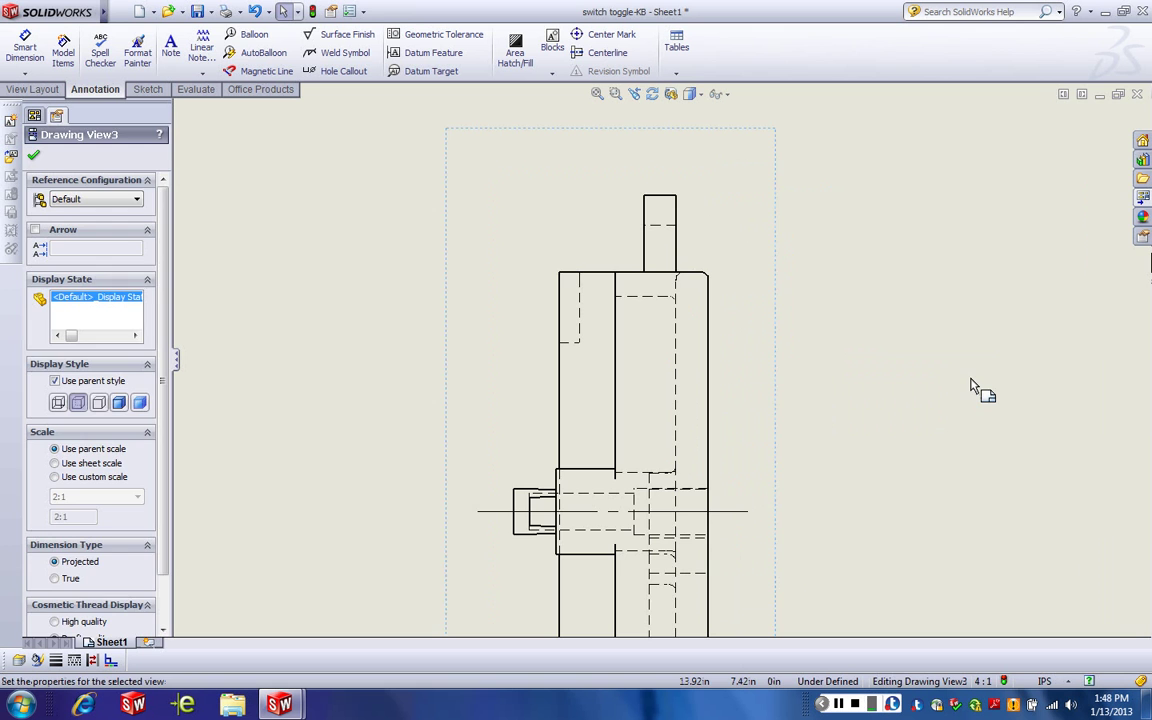
pyautogui.click(365, 342)
# Review the whole sheet layout and examine the isometric, base and side views
pyautogui.press('f')
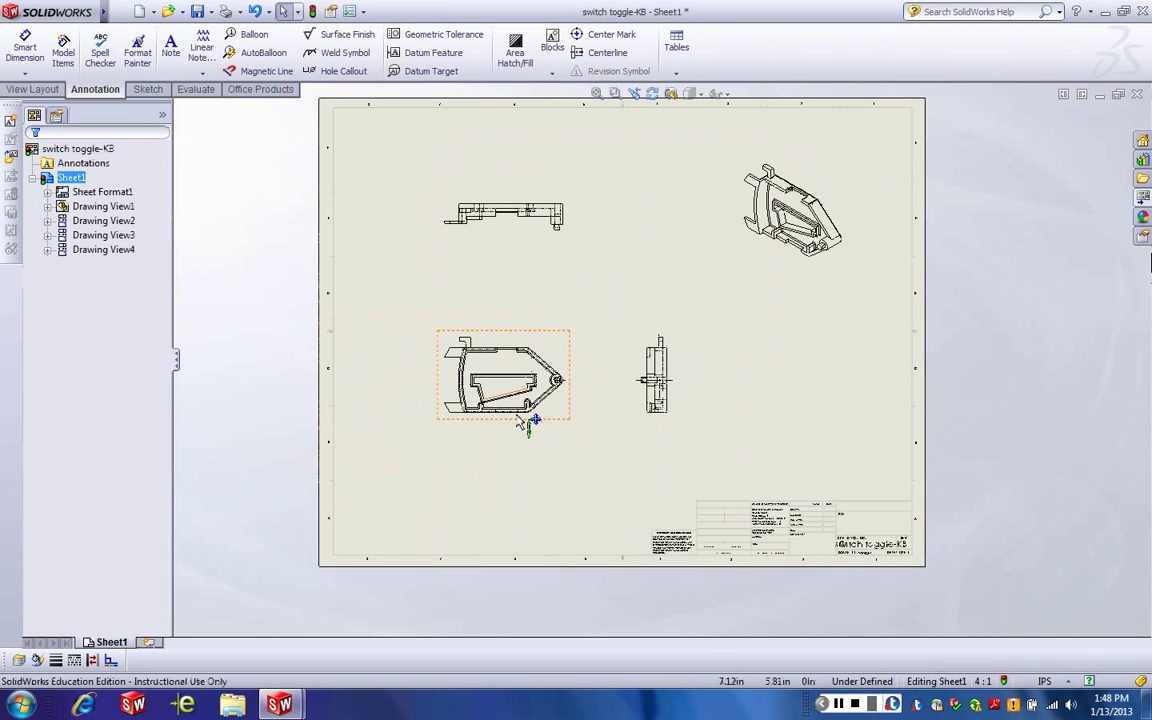
pyautogui.scroll(-2, 625, 265)
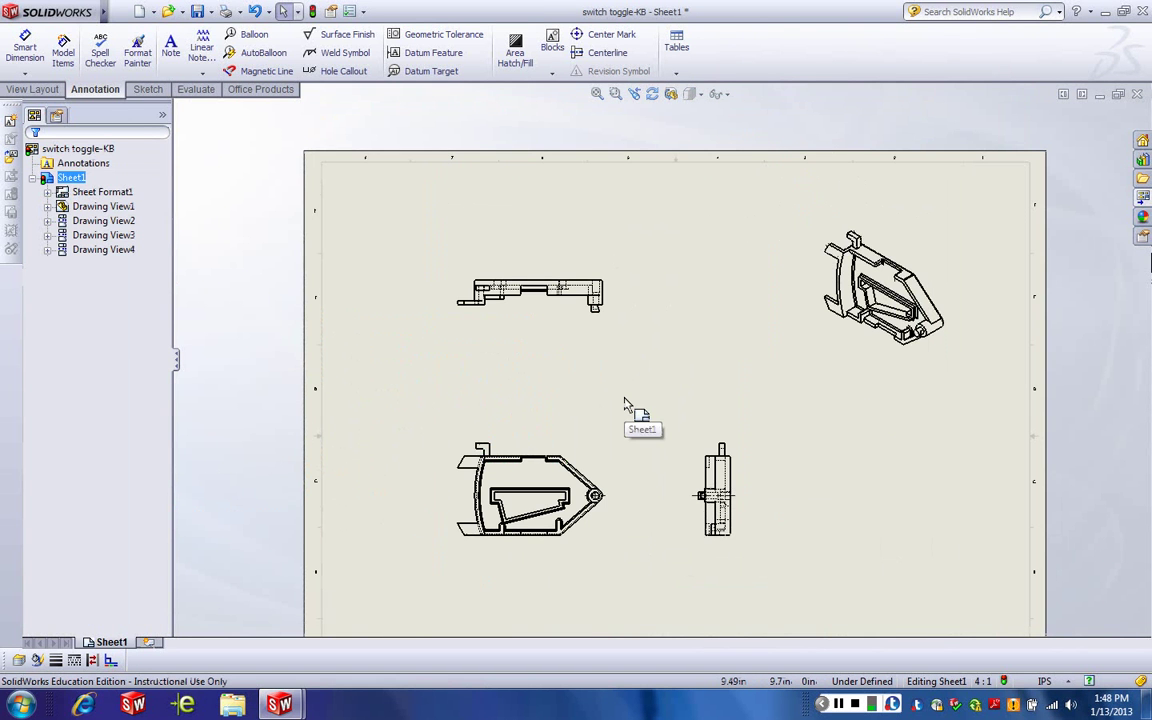
pyautogui.scroll(-5, 848, 320)
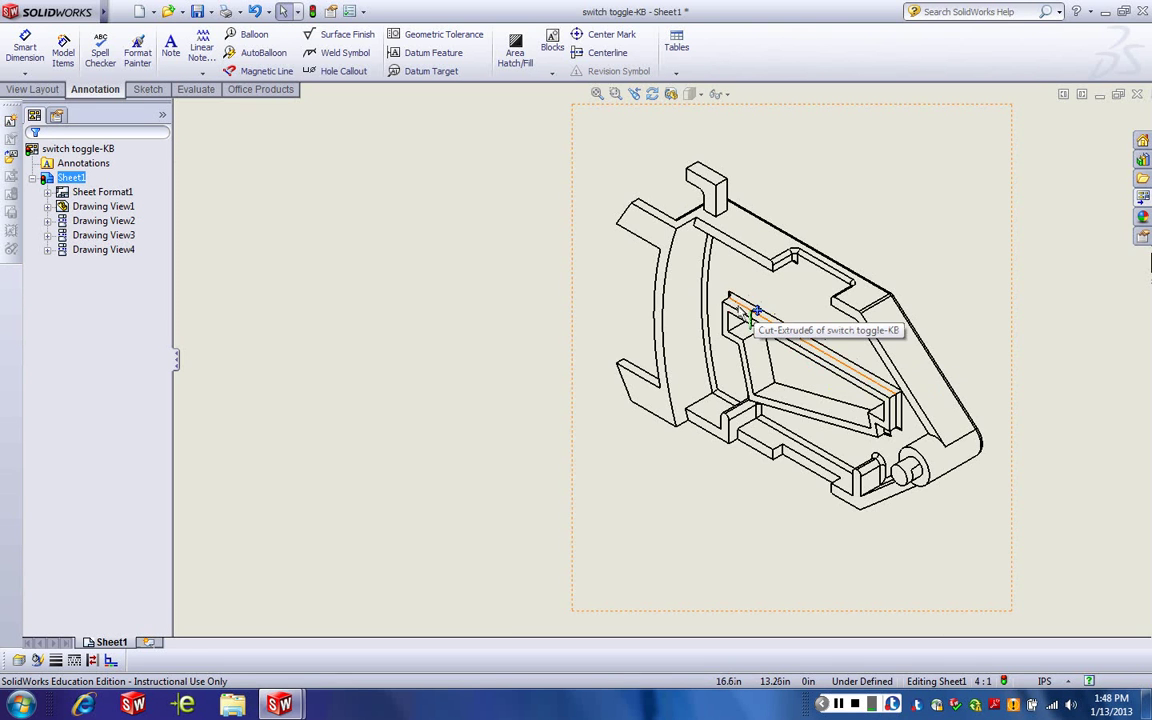
pyautogui.scroll(3, 660, 350)
pyautogui.scroll(5, 694, 411)
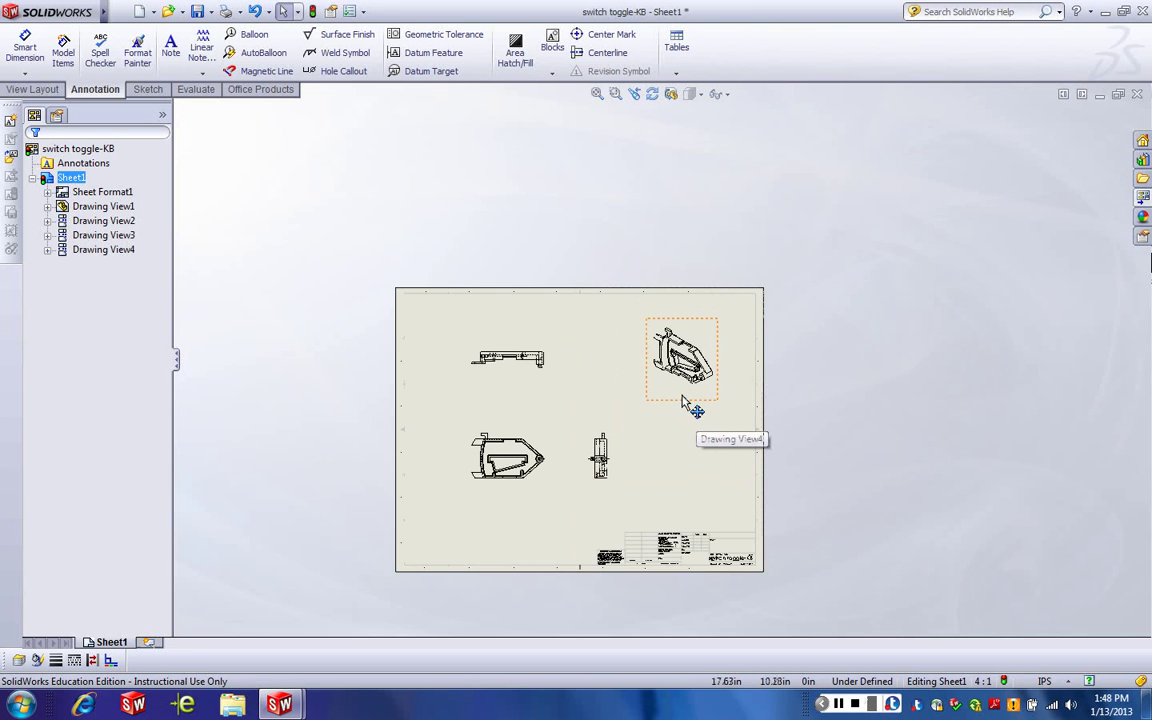
pyautogui.scroll(-3, 566, 406)
pyautogui.scroll(-2, 560, 406)
pyautogui.scroll(3, 560, 406)
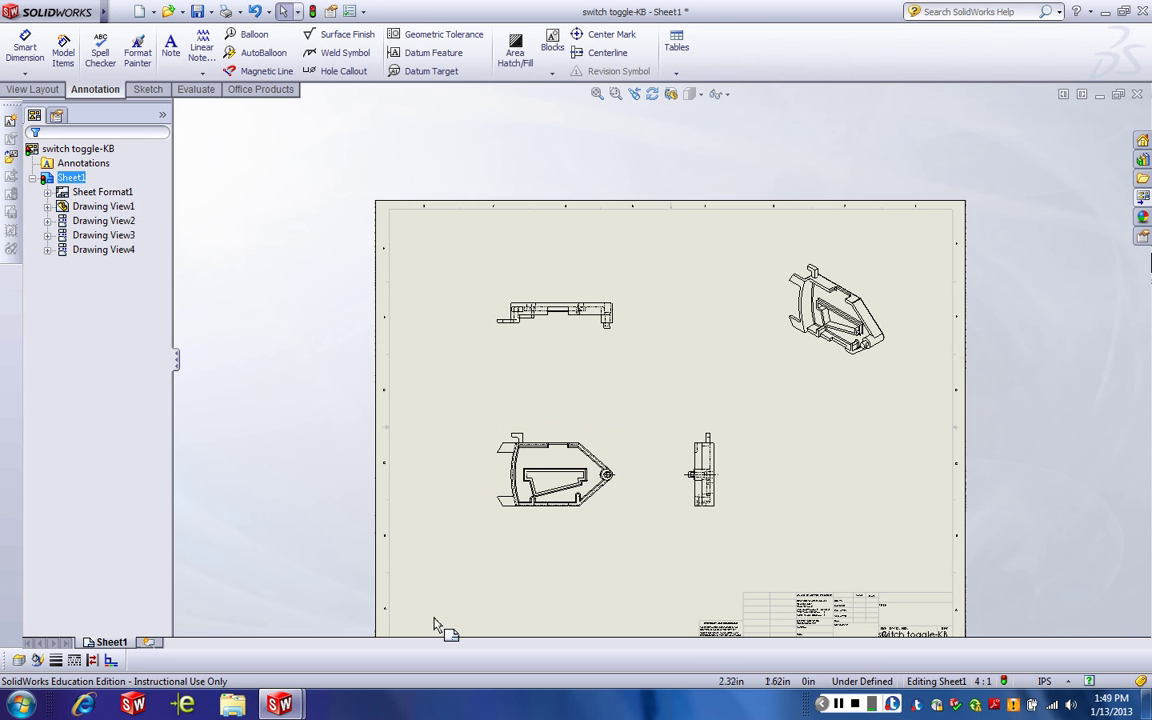
pyautogui.scroll(-1, 674, 329)
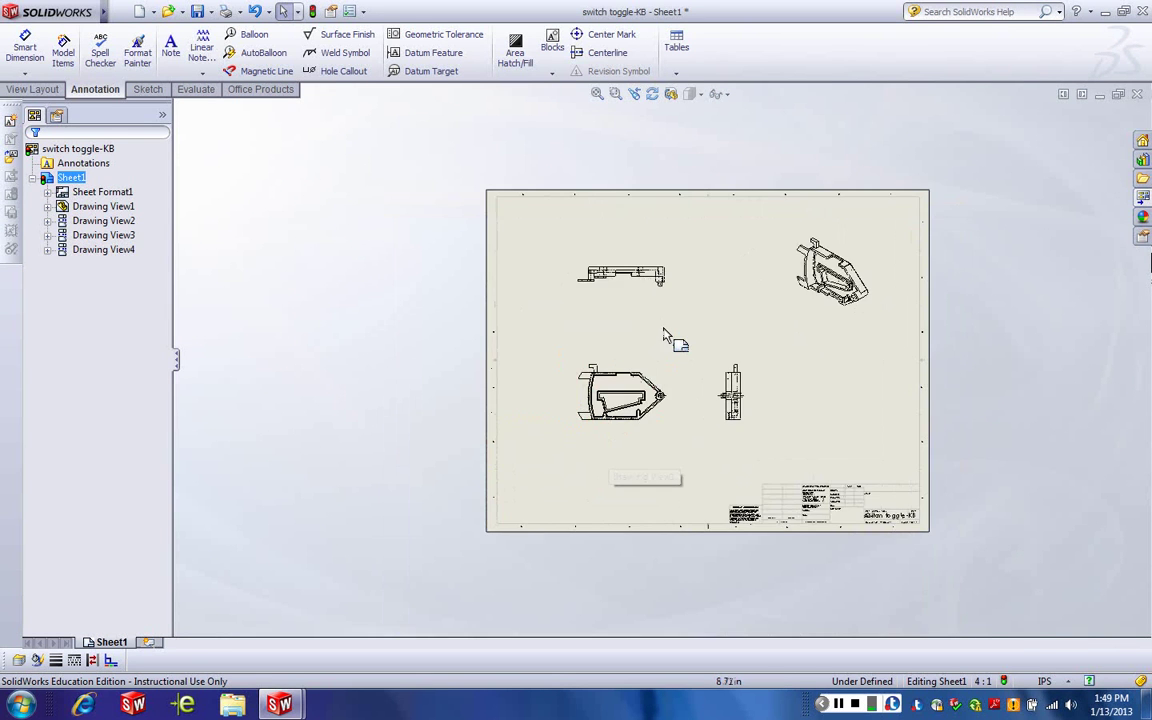
pyautogui.scroll(5, 674, 334)
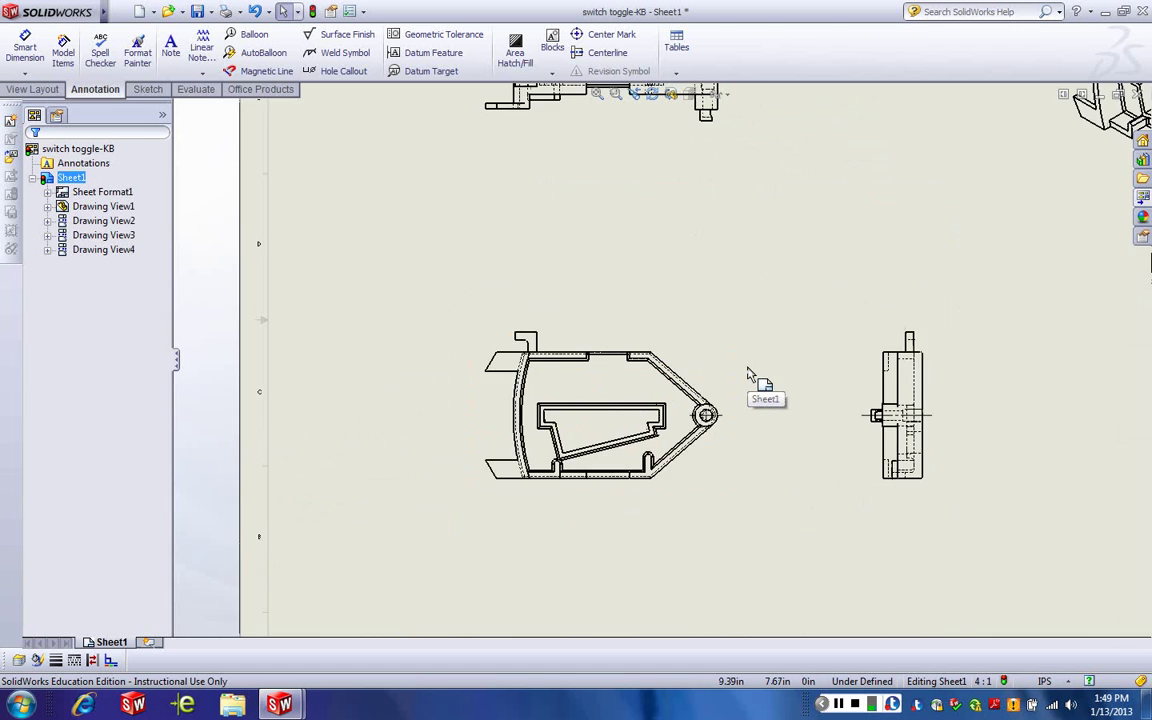
pyautogui.press('f')
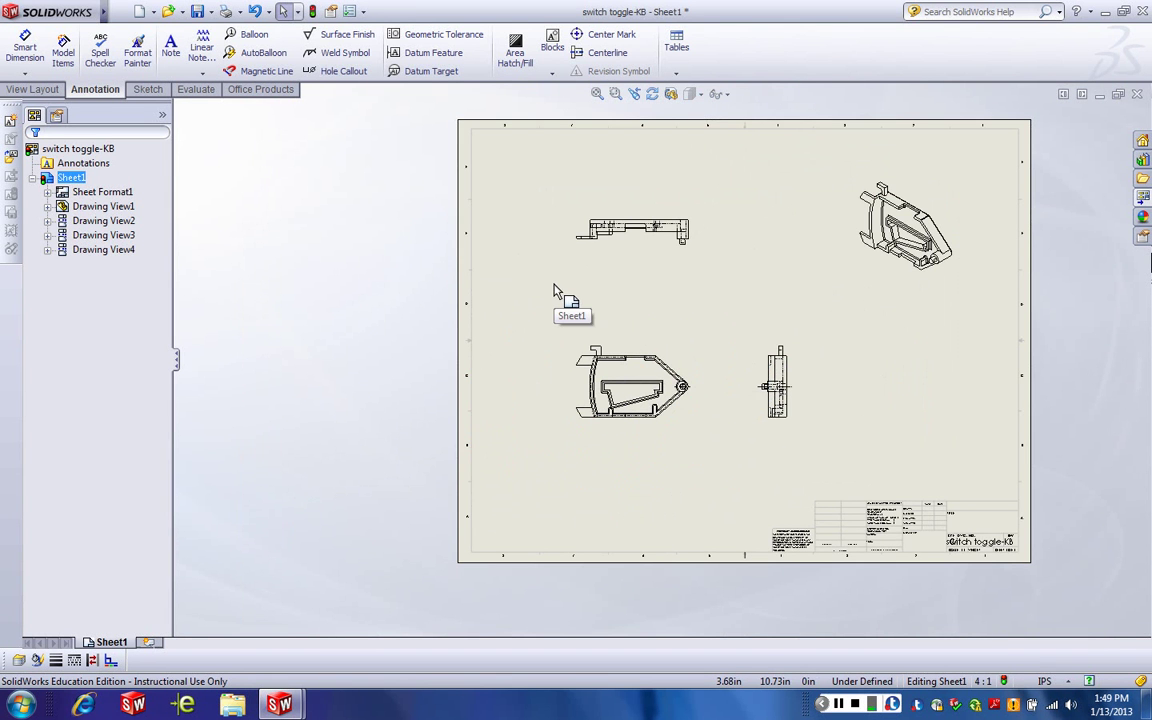
# Dimension the horizontal distance from the upper angled tab's outer tip to the pivot hole in the base view, placing it above the part
pyautogui.scroll(-2, 600, 355)
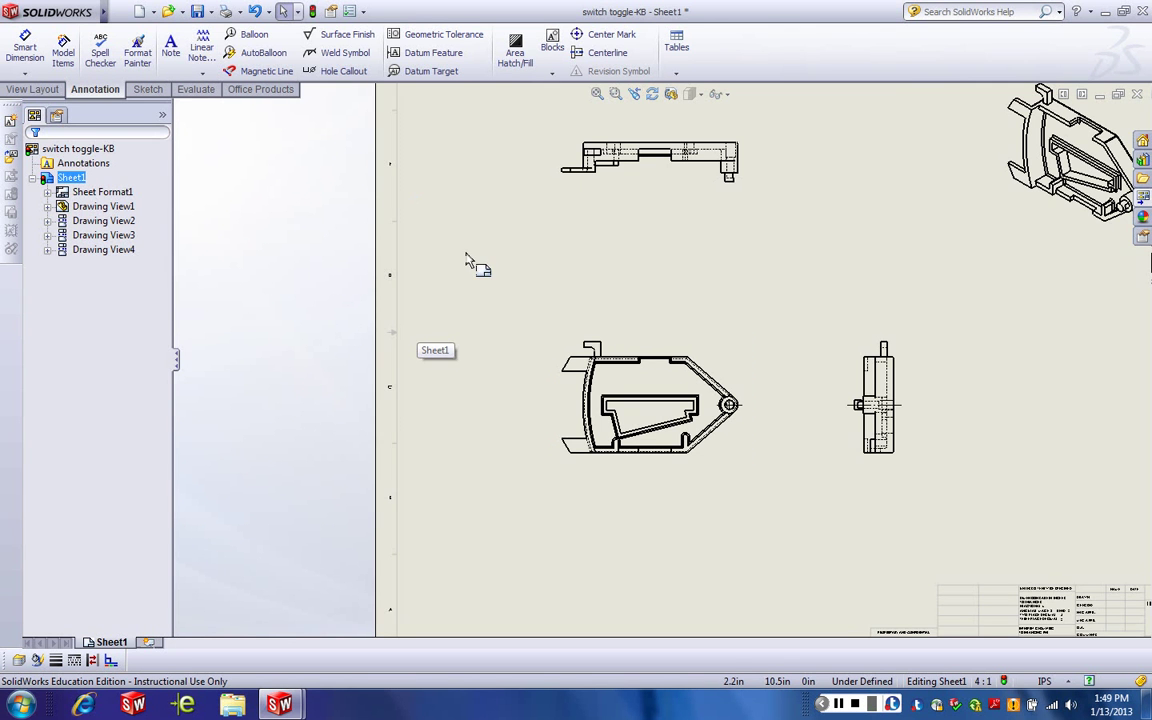
pyautogui.scroll(-4, 670, 376)
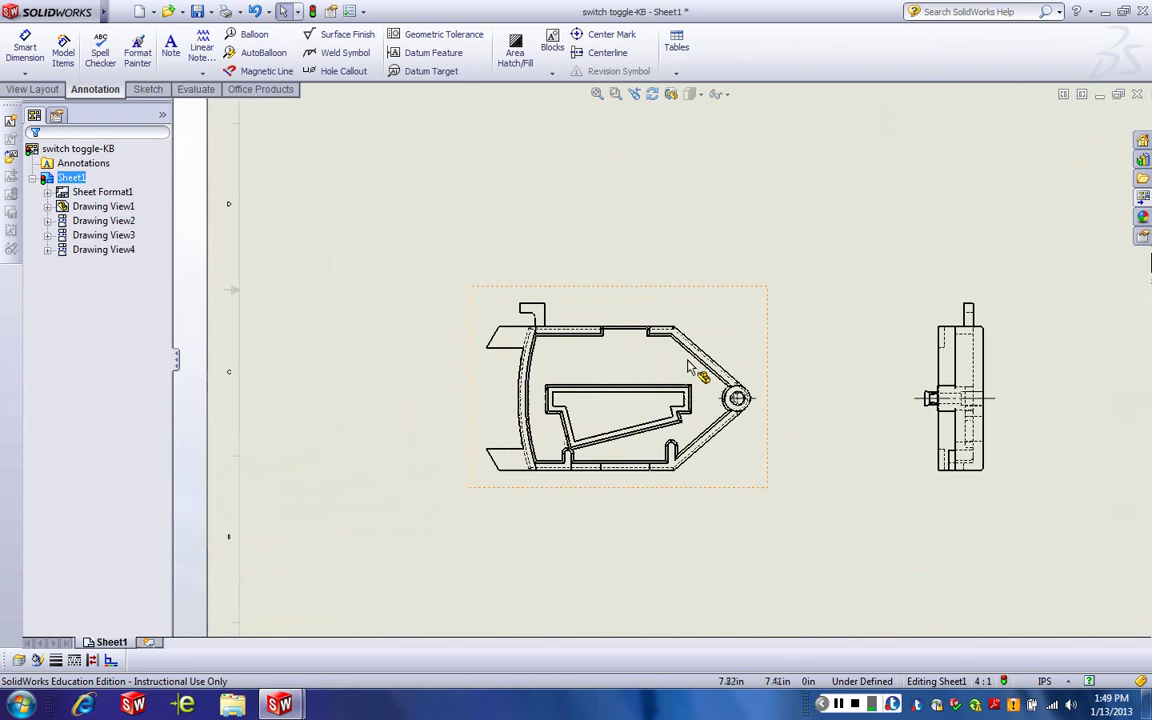
pyautogui.scroll(-2, 688, 368)
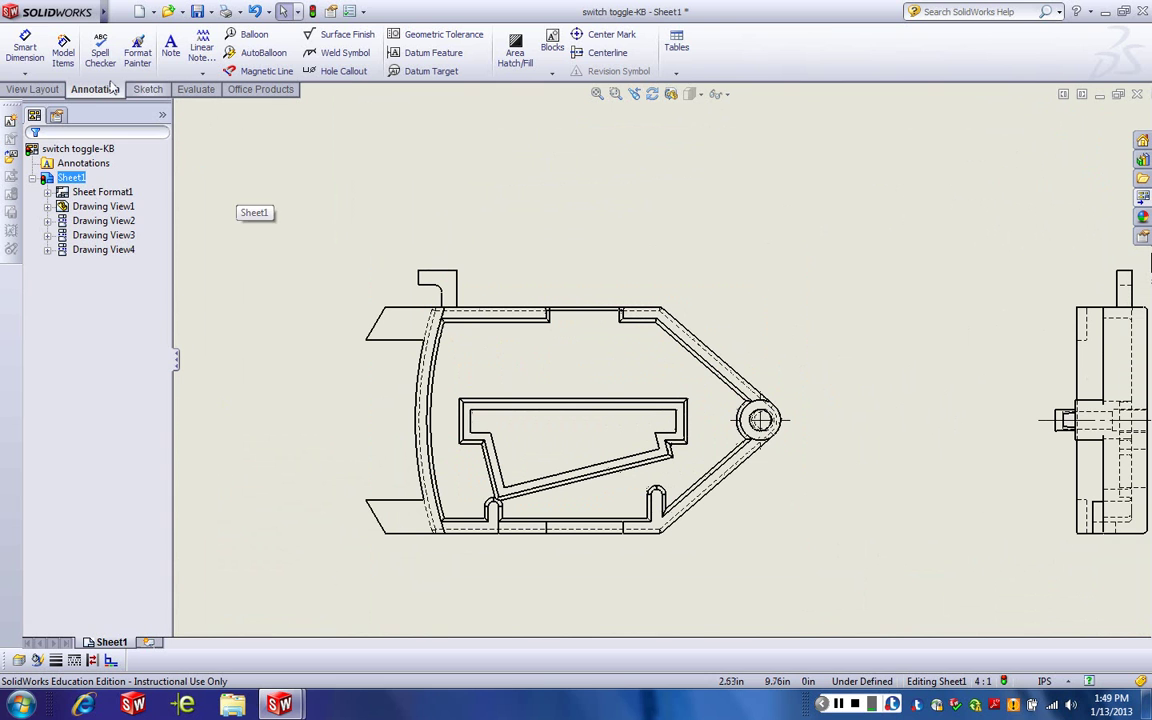
pyautogui.click(25, 52)
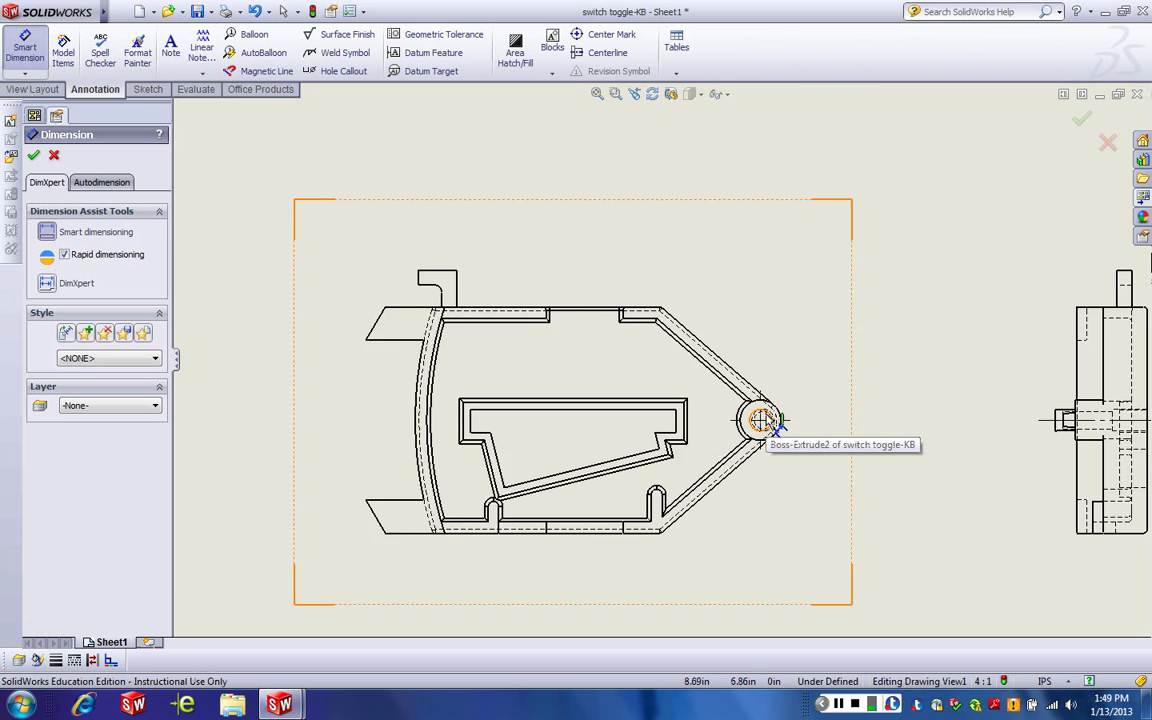
pyautogui.scroll(-2, 762, 420)
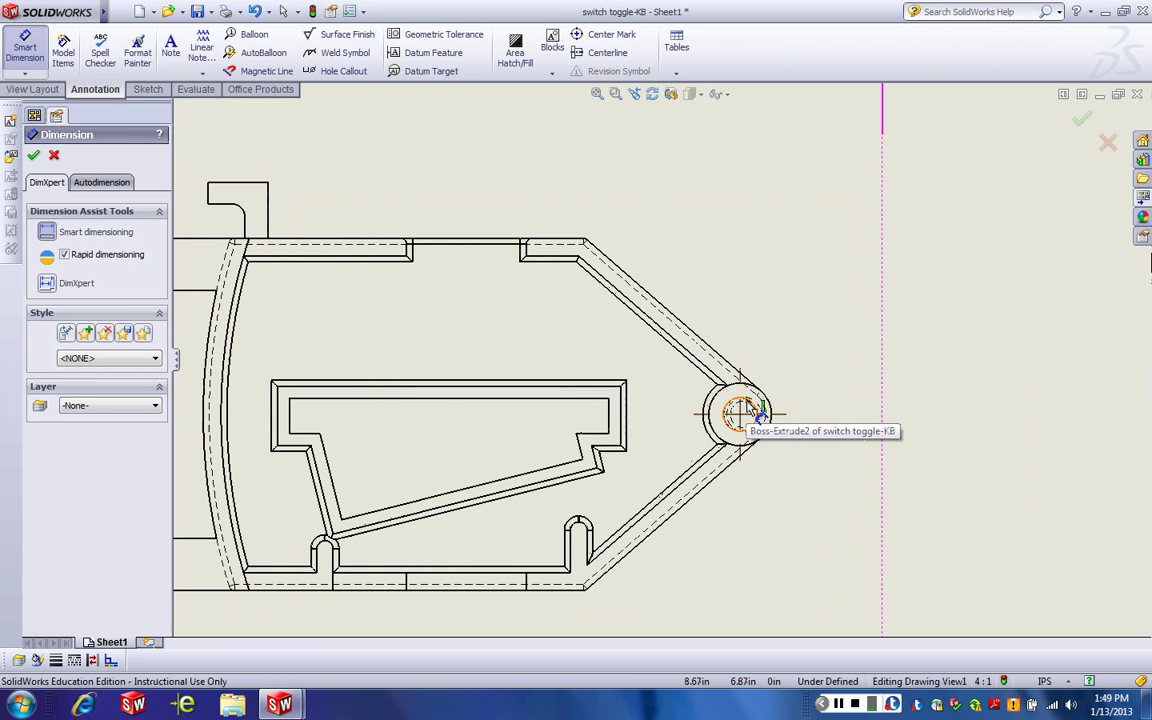
pyautogui.click(740, 410)
pyautogui.scroll(3, 478, 285)
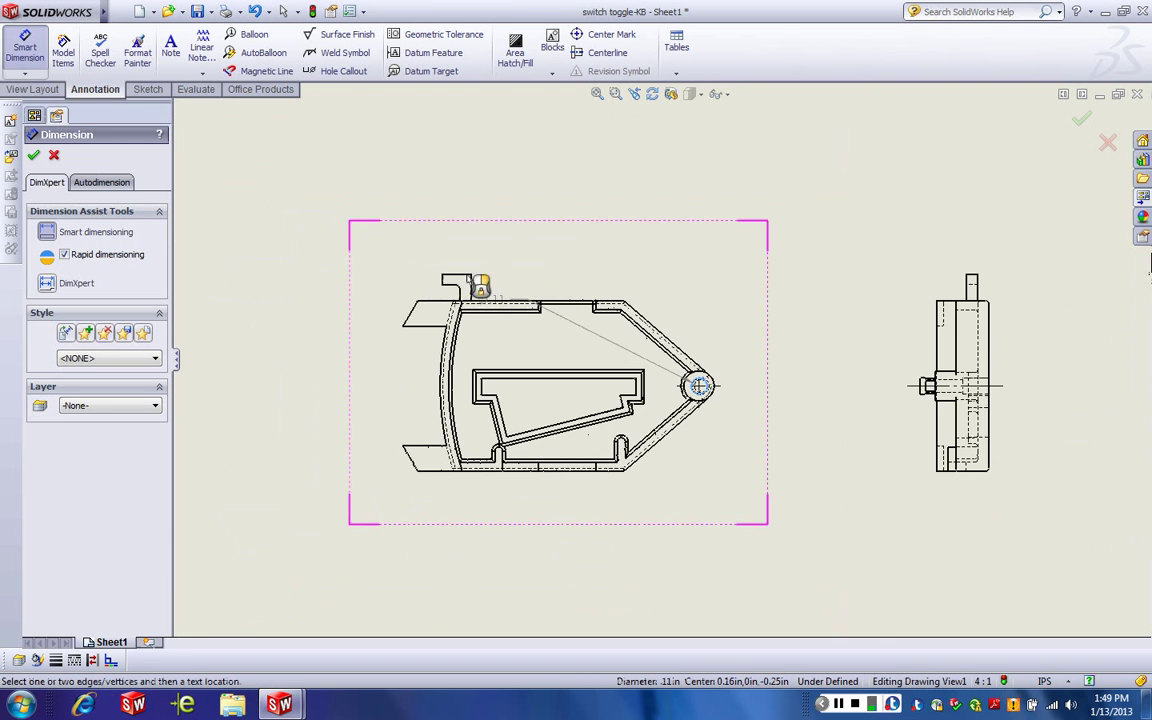
pyautogui.scroll(-3, 474, 281)
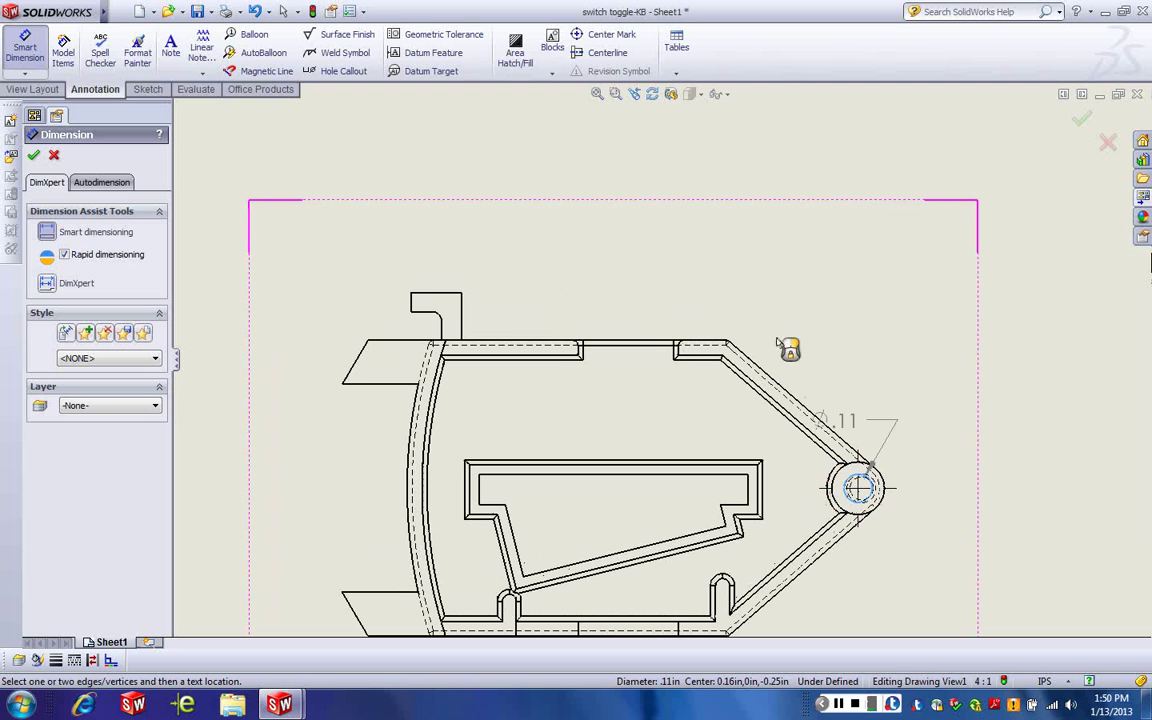
pyautogui.click(342, 386)
pyautogui.click(599, 212)
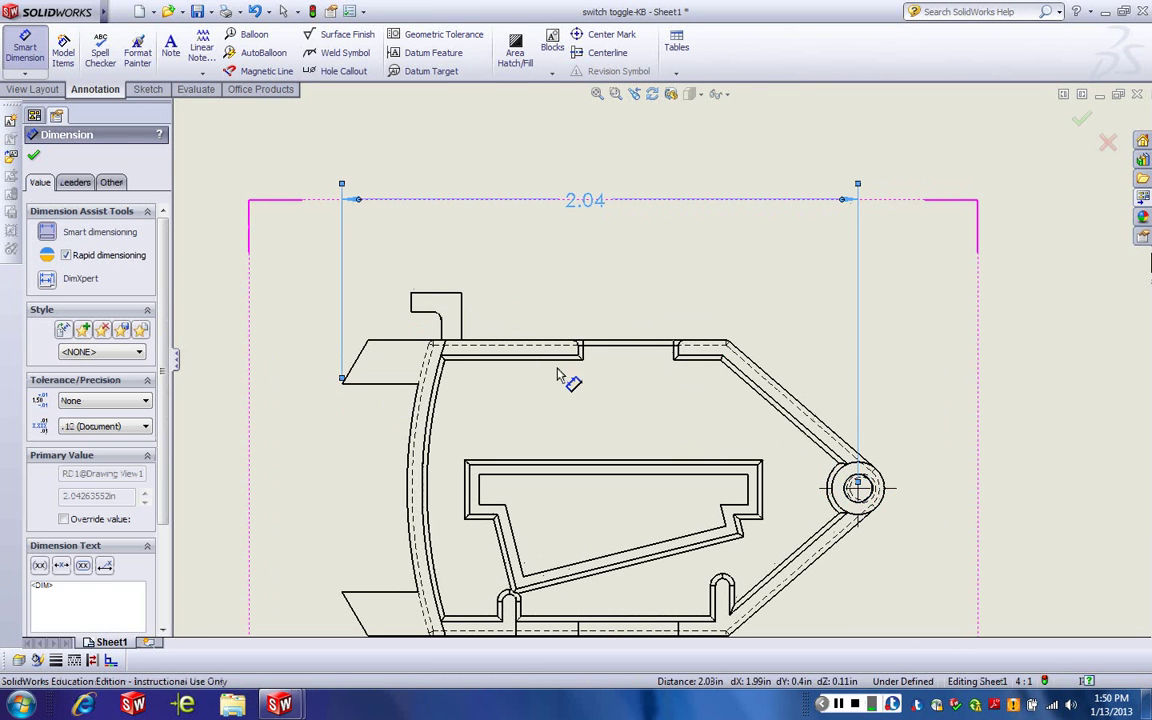
# Dimension the thickness of the small hook's end and the hook's overall width on top of the base view
pyautogui.click(424, 309)
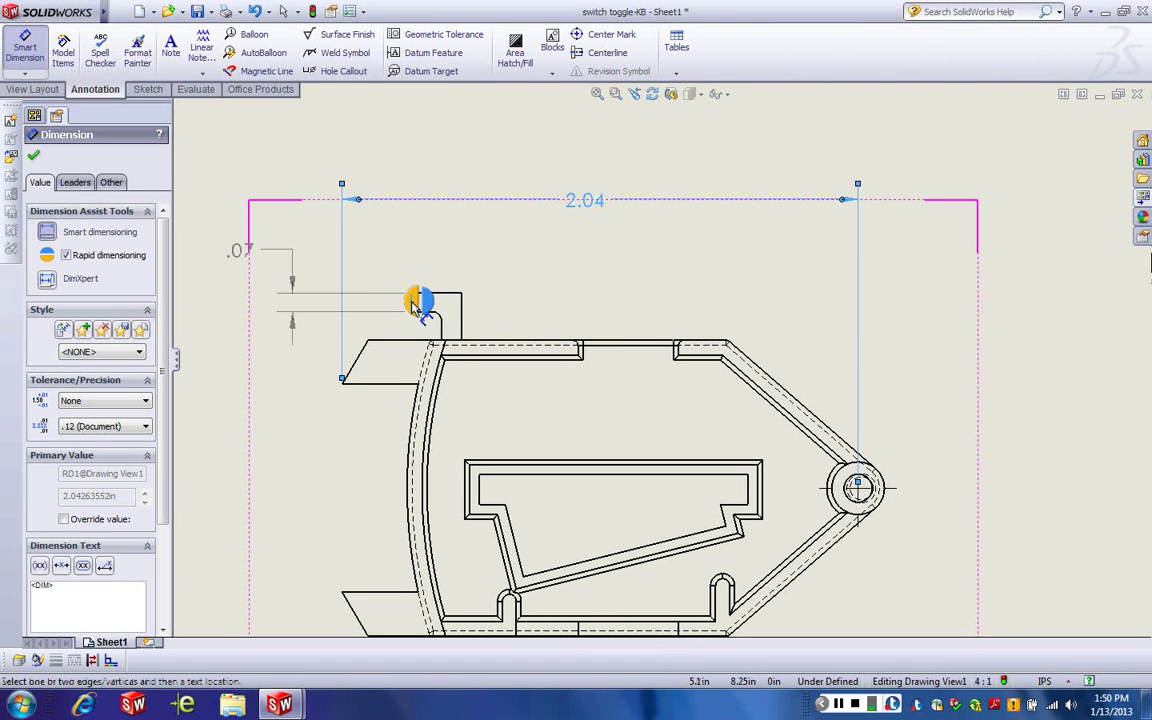
pyautogui.click(371, 240)
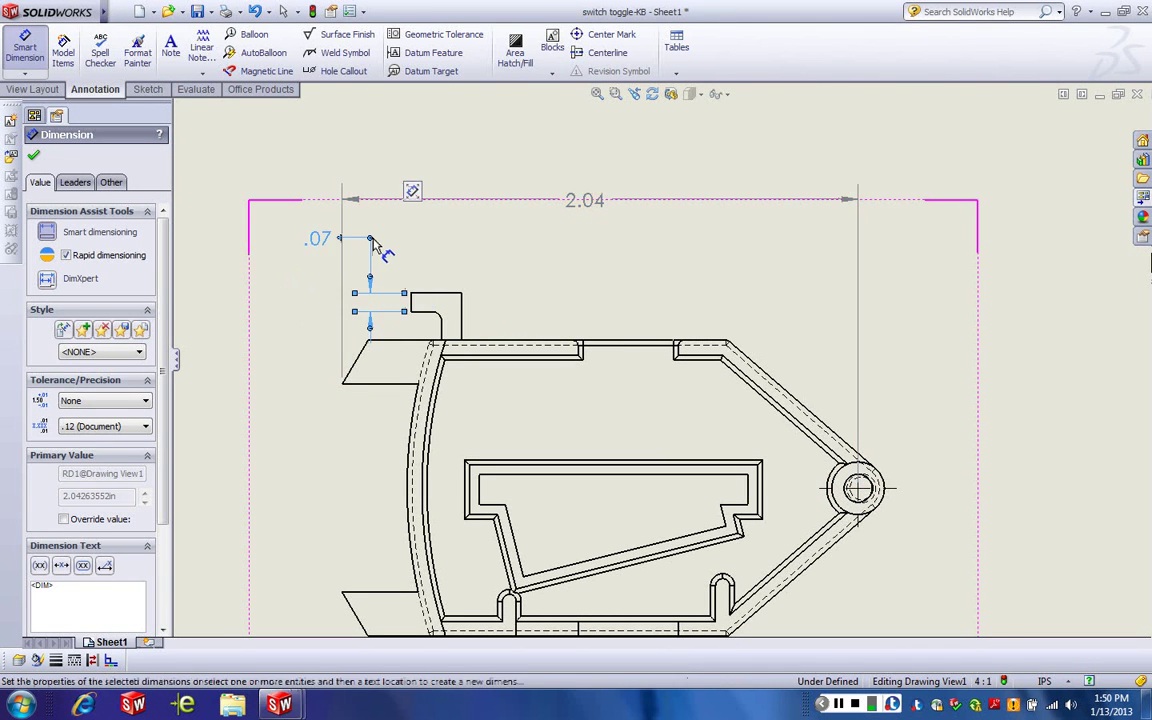
pyautogui.click(448, 300)
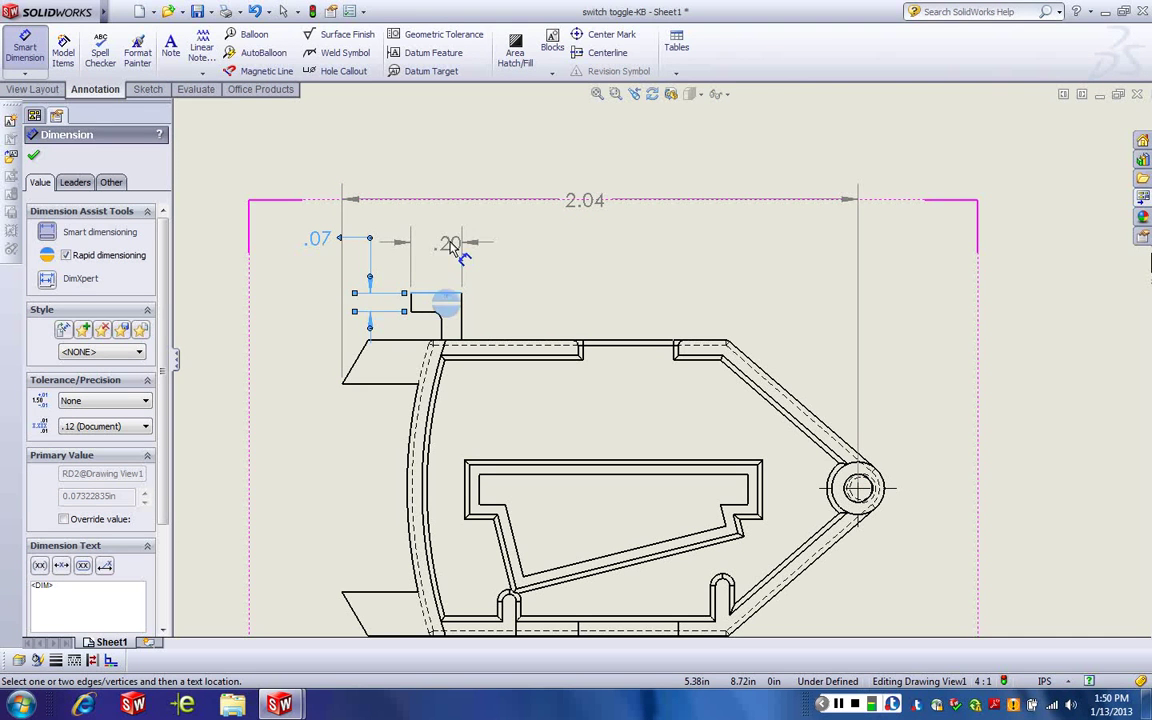
pyautogui.click(536, 246)
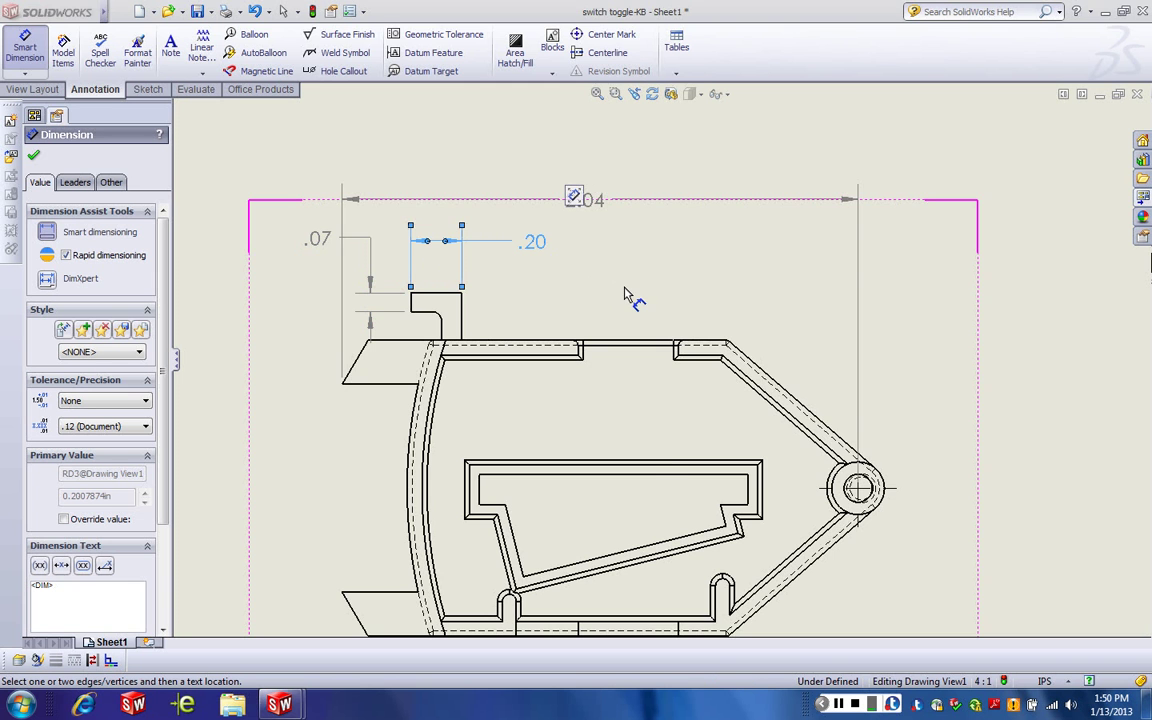
# Dimension the body height between the upper and lower outer edges, placing it beside the angled tabs, and finish dimensioning
pyautogui.scroll(-3, 660, 400)
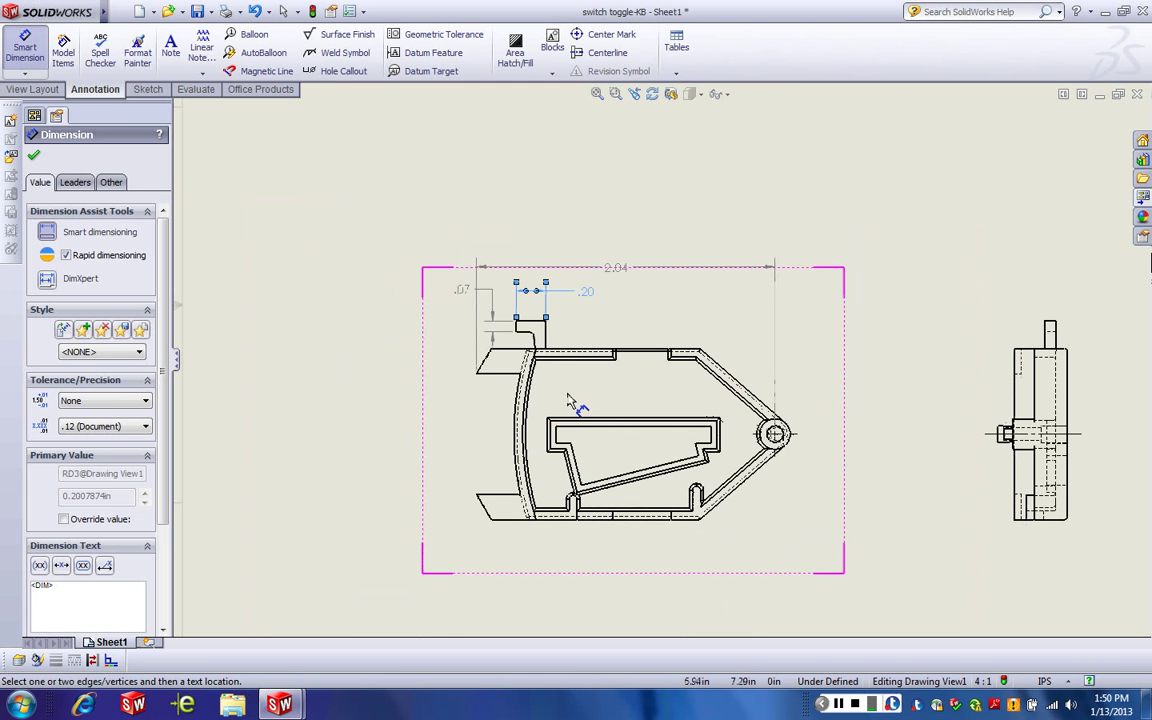
pyautogui.click(506, 354)
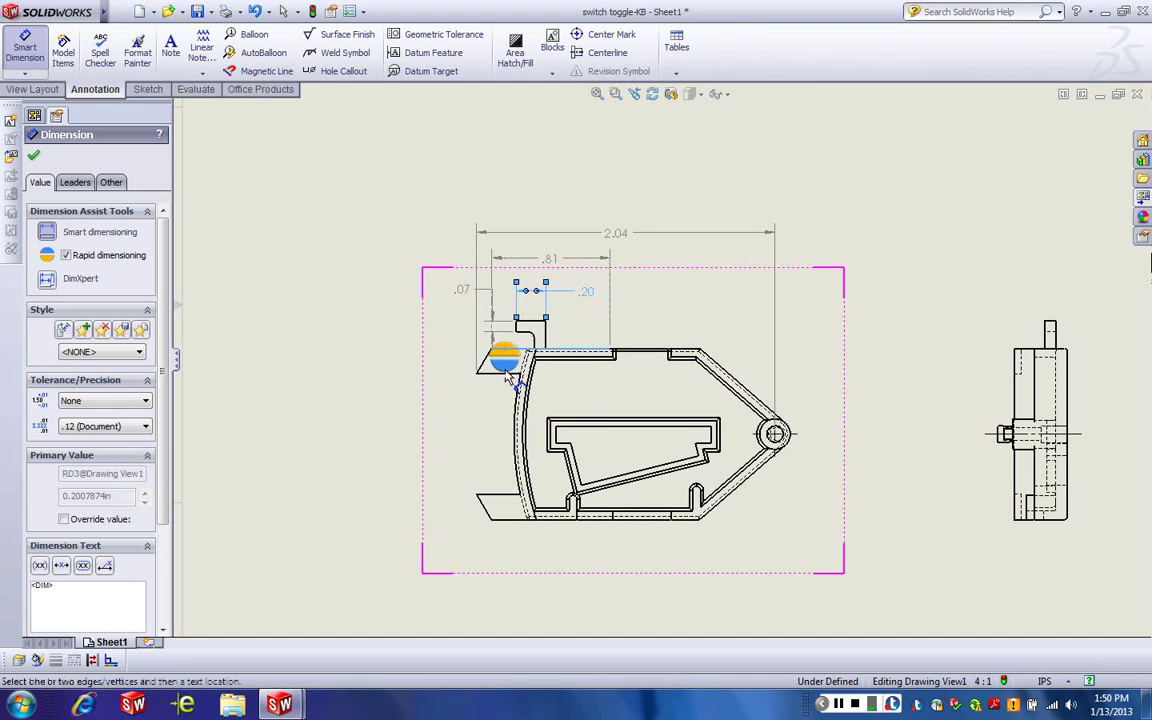
pyautogui.click(512, 519)
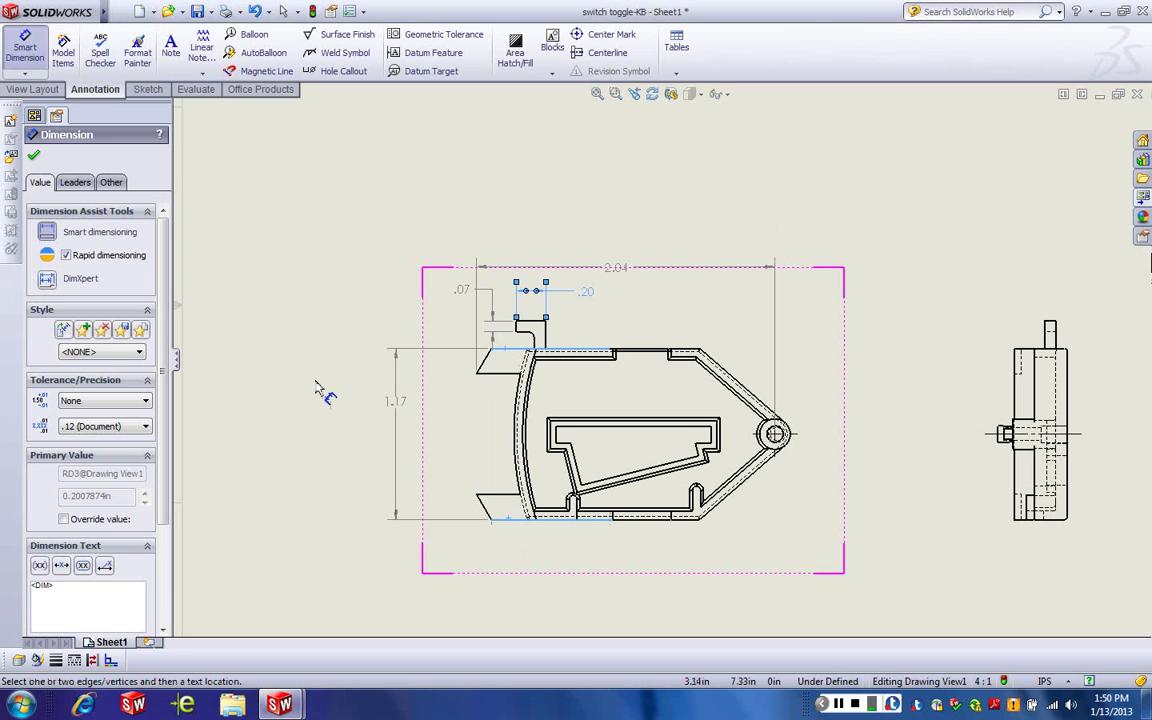
pyautogui.click(335, 435)
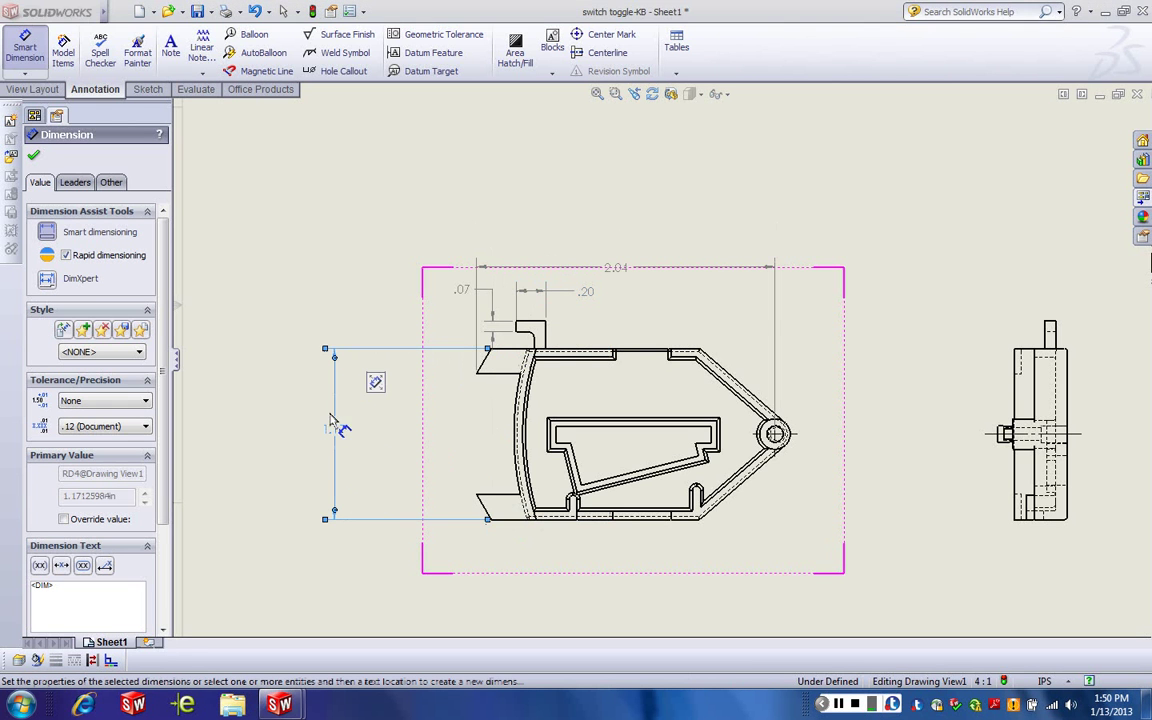
pyautogui.scroll(-3, 420, 428)
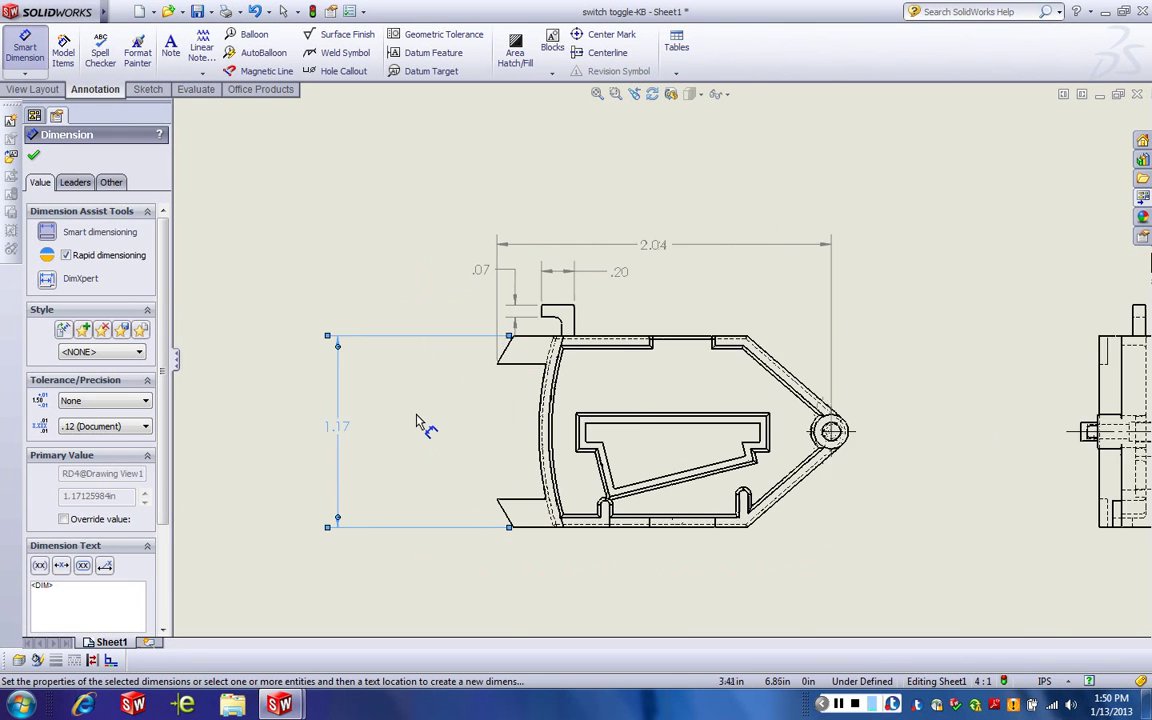
pyautogui.scroll(-2, 680, 262)
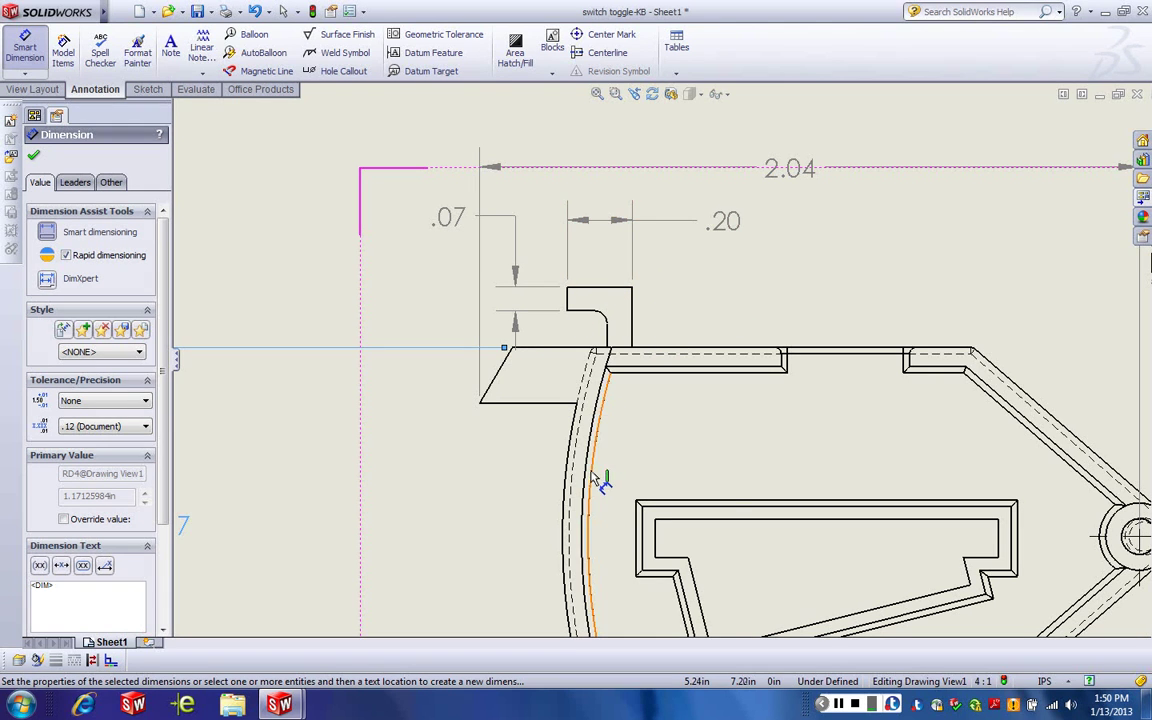
pyautogui.scroll(5, 598, 474)
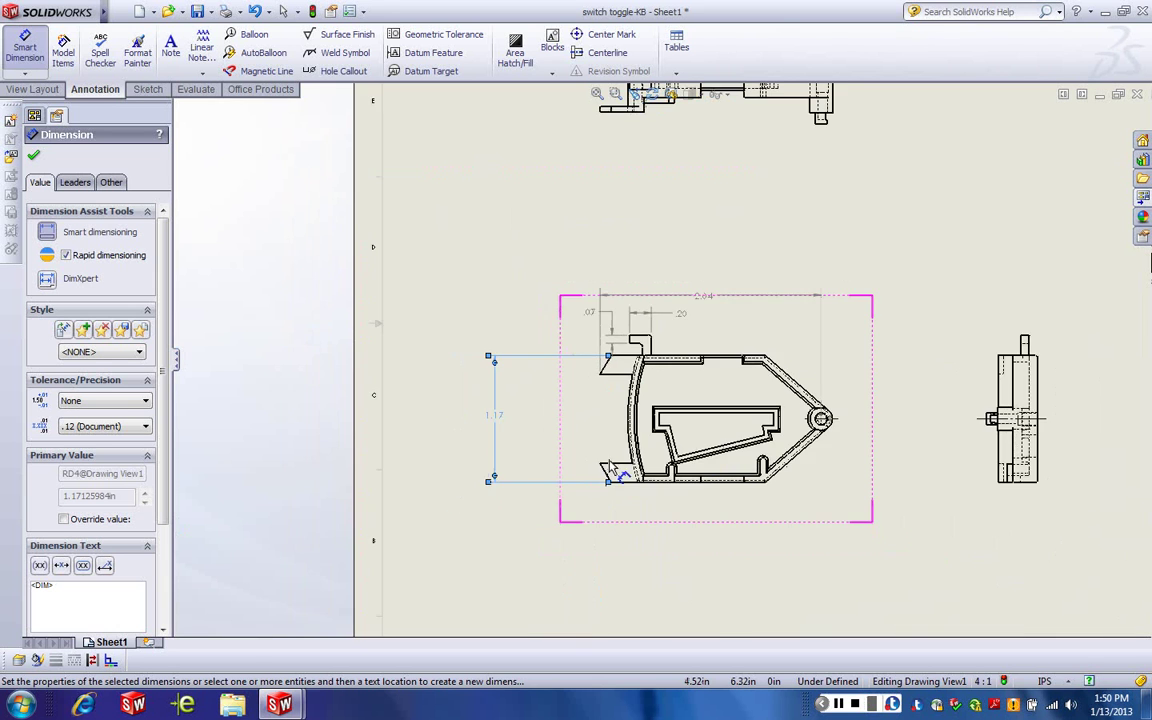
pyautogui.scroll(-3, 585, 405)
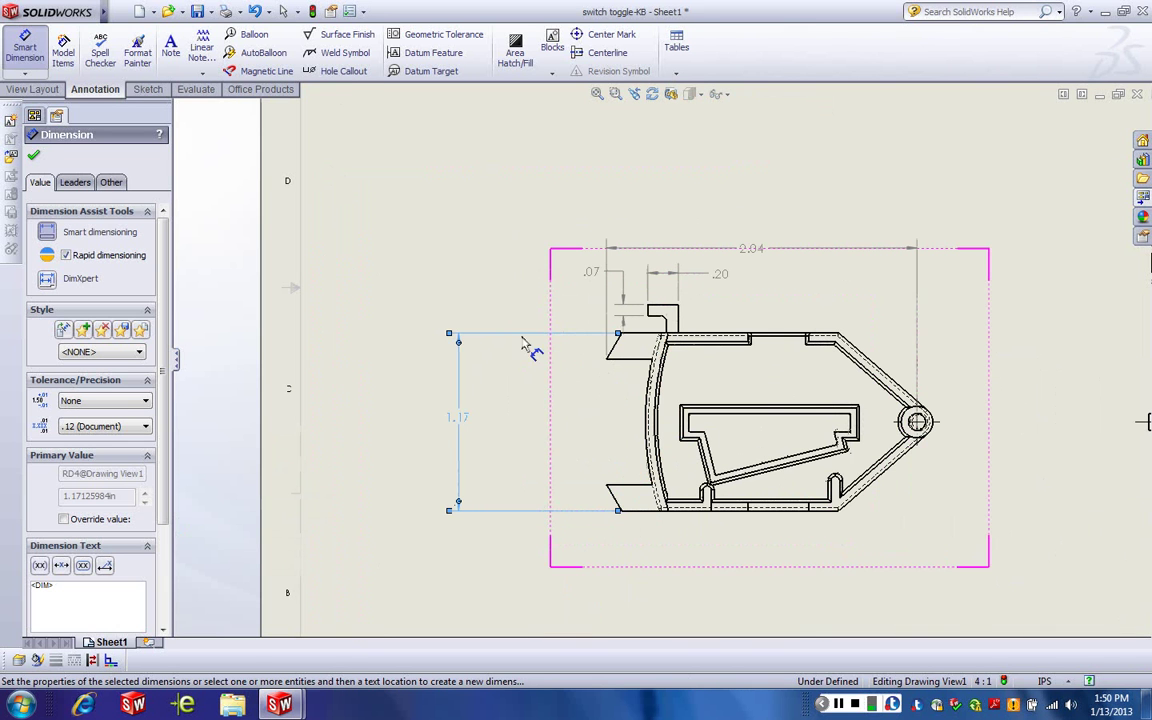
pyautogui.click(33, 158)
# Move the hook thickness dimension outward, clear of the extension line of the overall length dimension
pyautogui.scroll(-2, 646, 347)
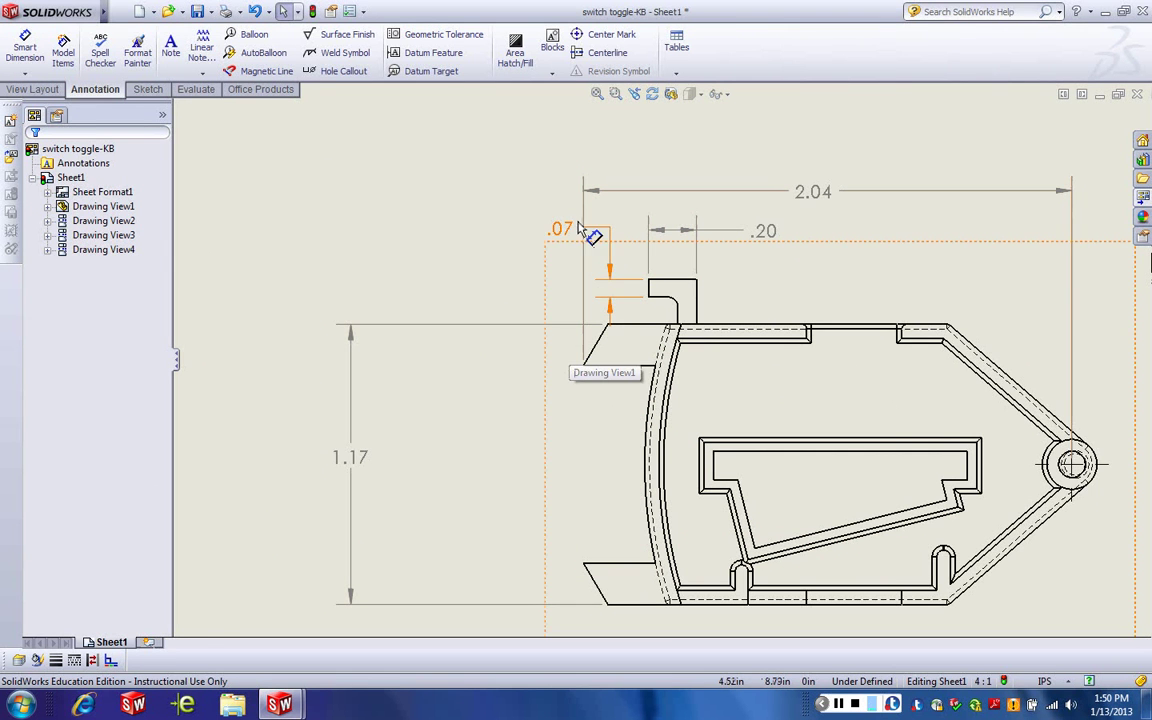
pyautogui.moveTo(591, 237); pyautogui.dragTo(521, 229)
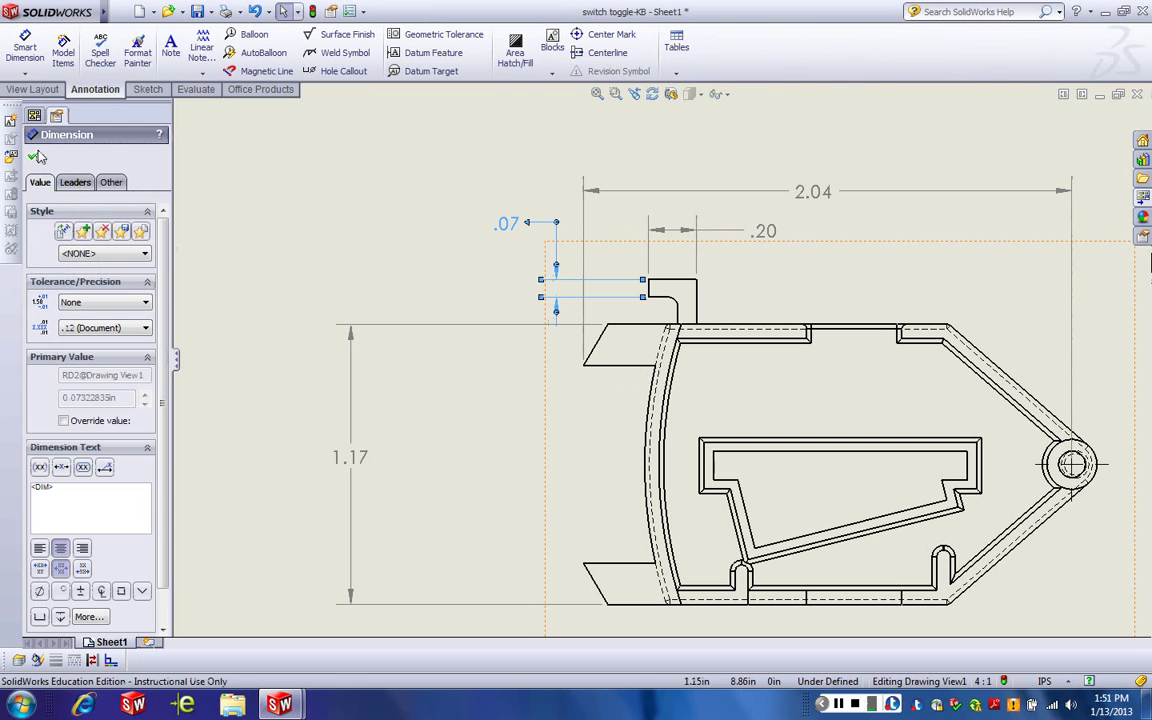
pyautogui.click(35, 157)
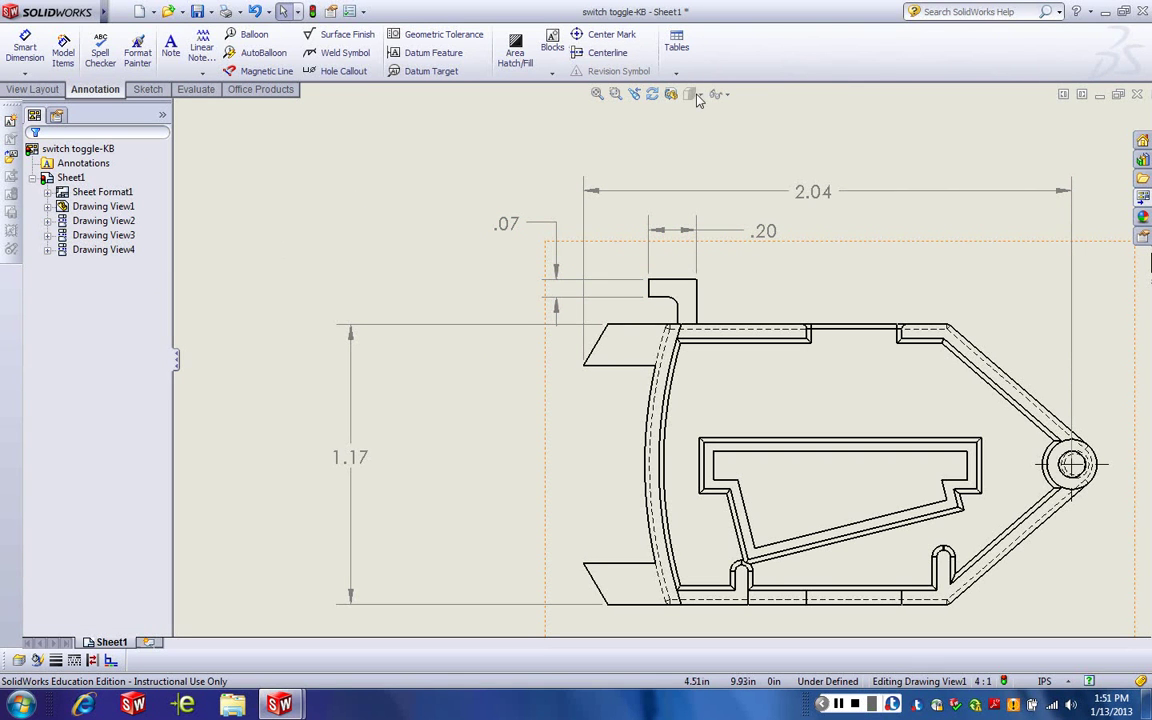
# Open the document properties and select ANSI as the overall drafting standard
pyautogui.click(364, 13)
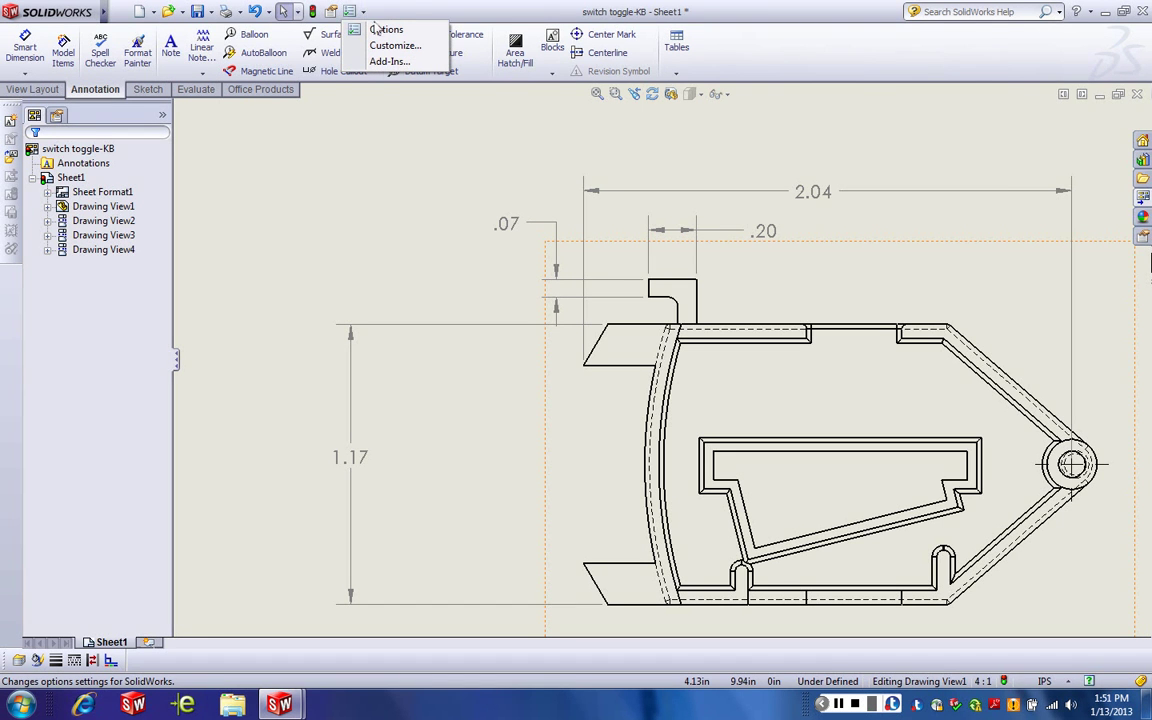
pyautogui.click(386, 29)
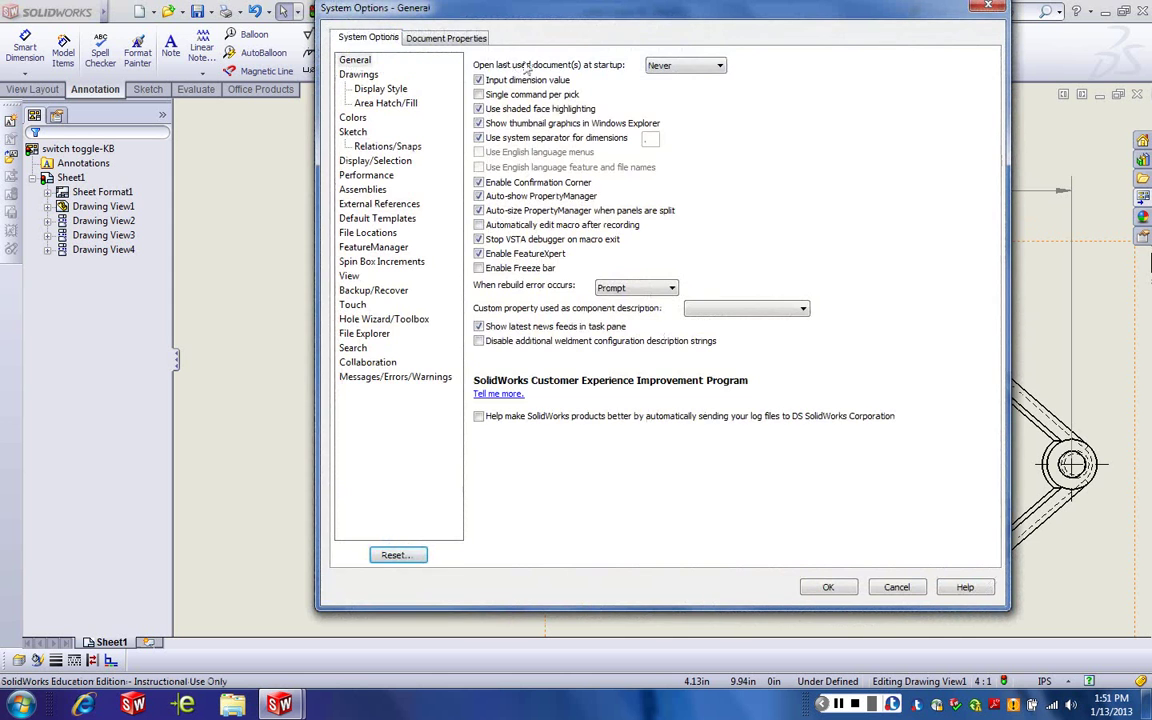
pyautogui.click(450, 38)
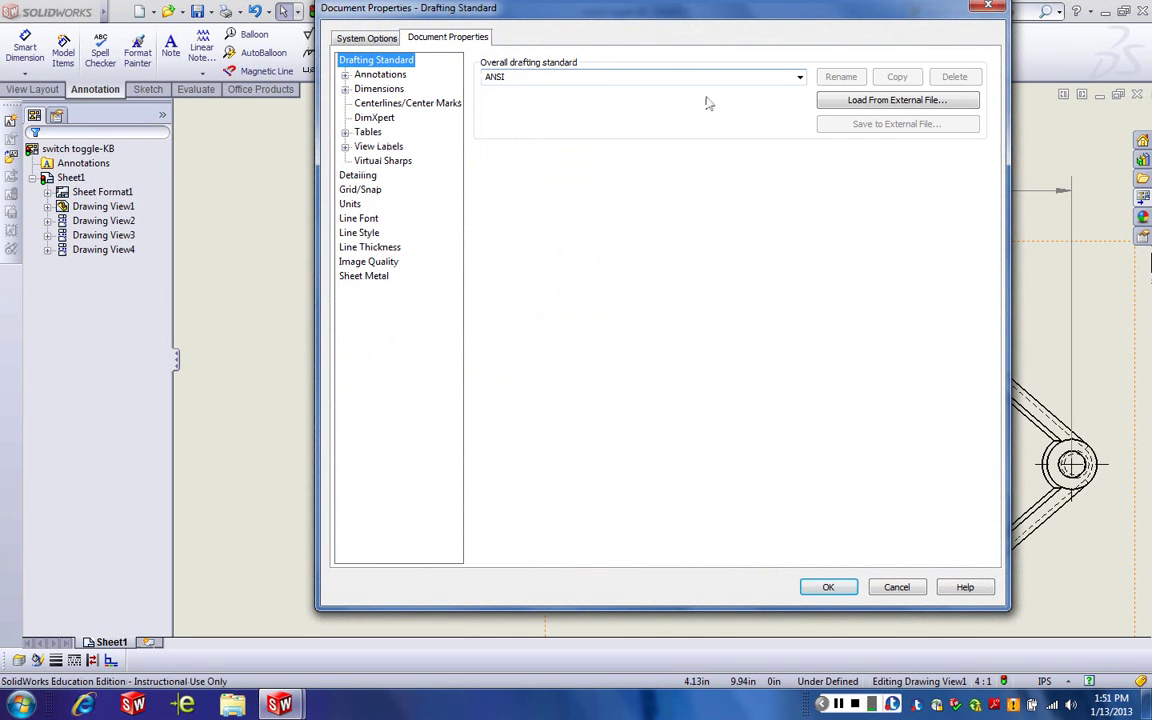
pyautogui.click(800, 79)
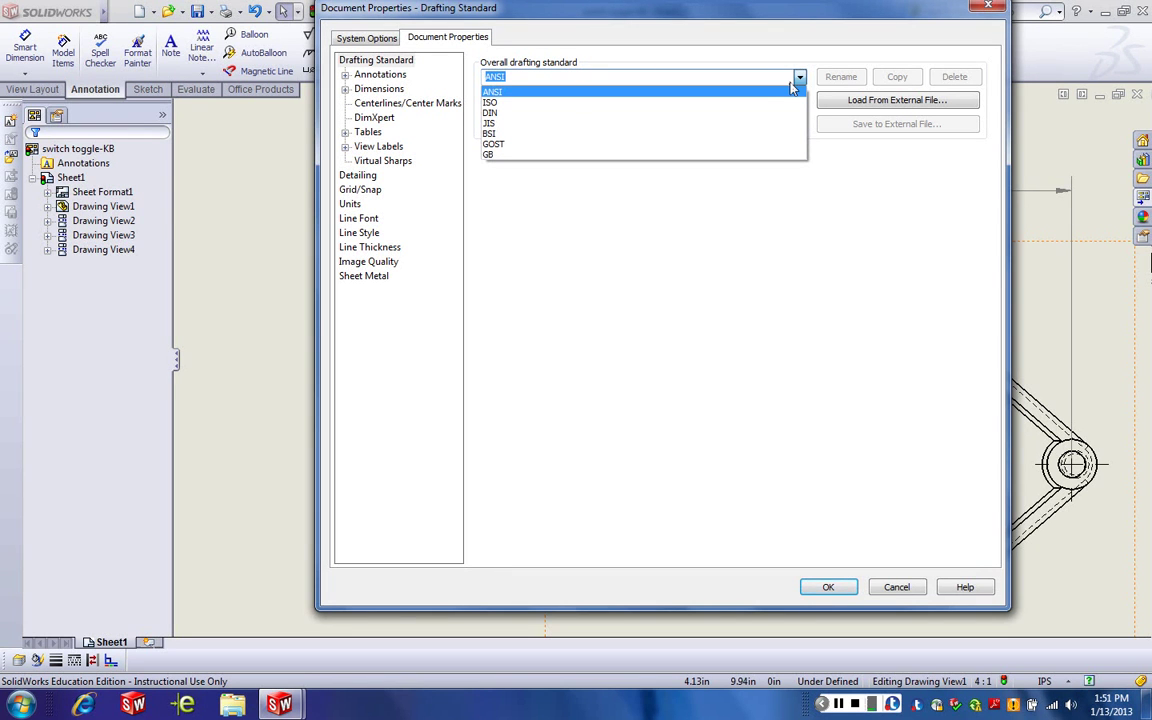
pyautogui.click(580, 92)
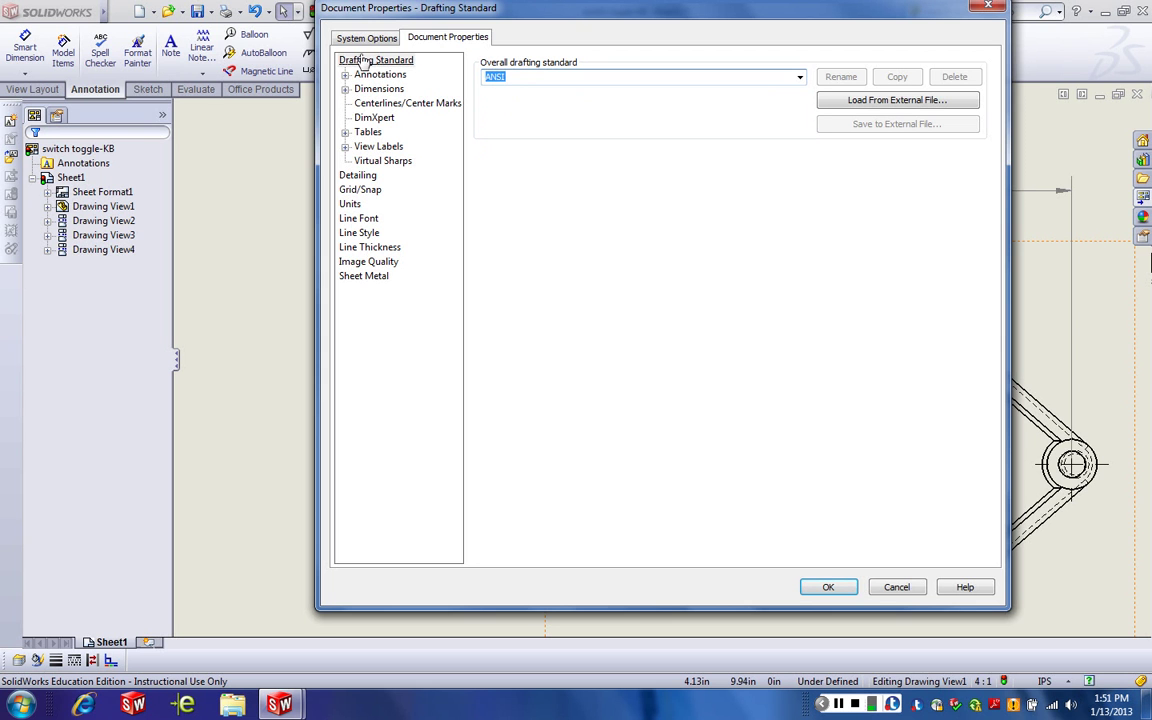
# Set the document's basic length units to three decimal places (.123) and apply the settings
pyautogui.click(350, 204)
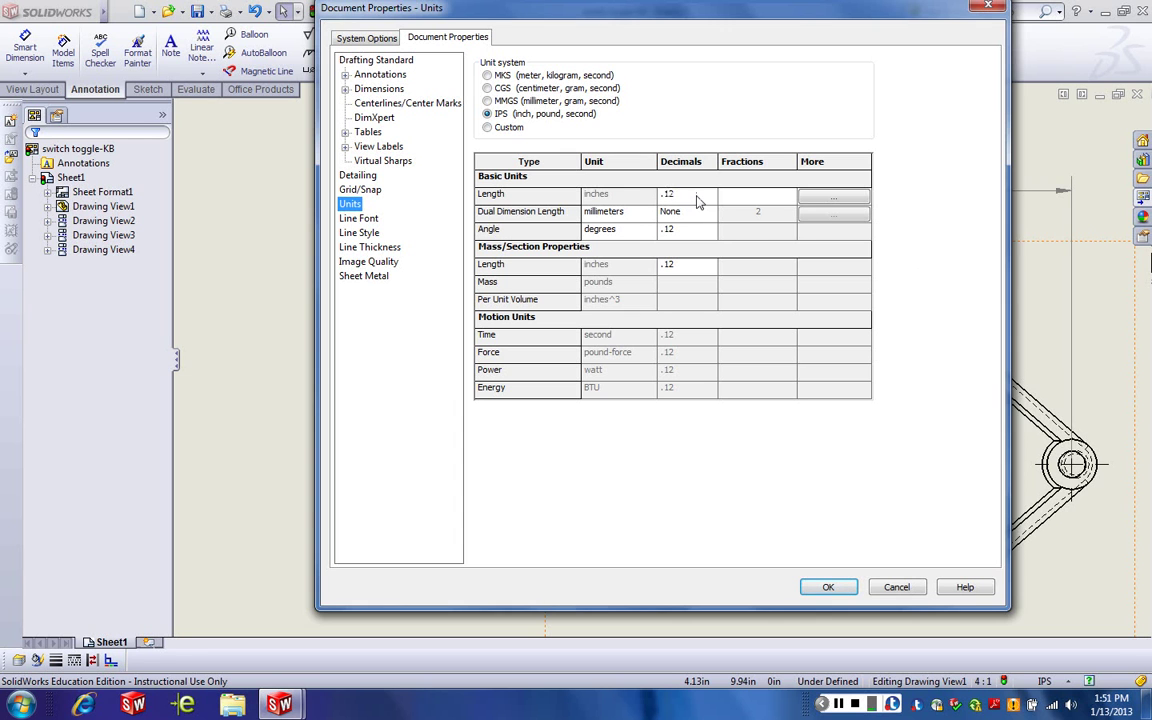
pyautogui.click(708, 196)
pyautogui.click(710, 196)
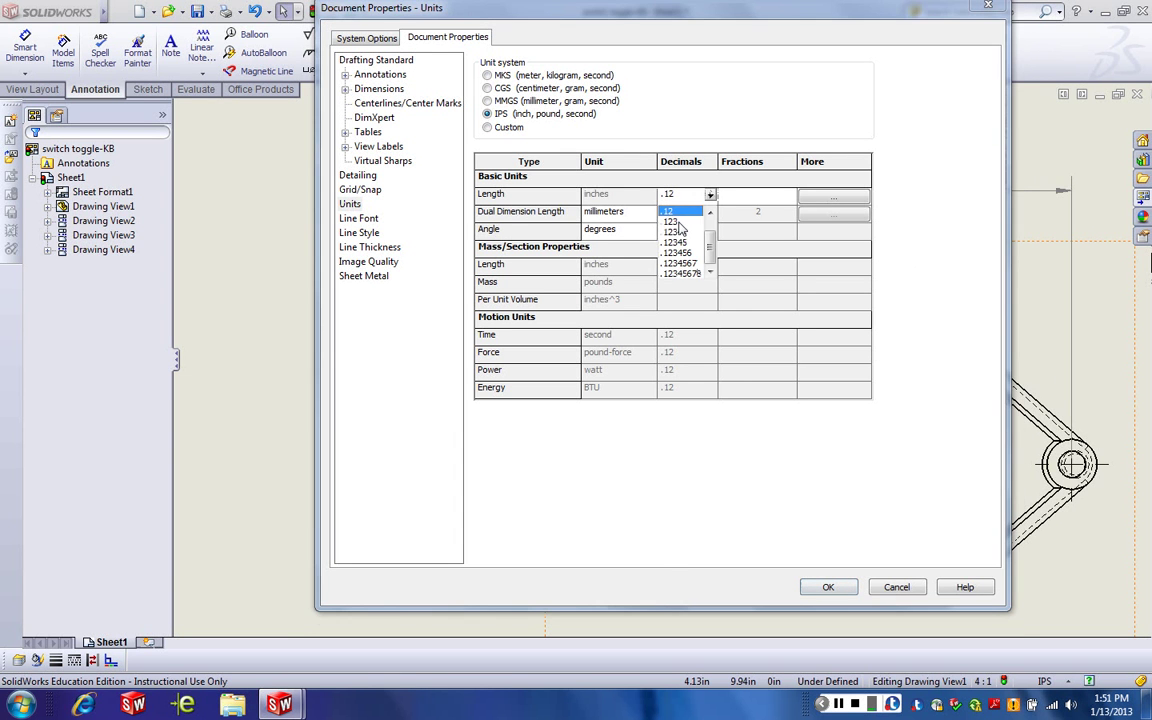
pyautogui.click(676, 222)
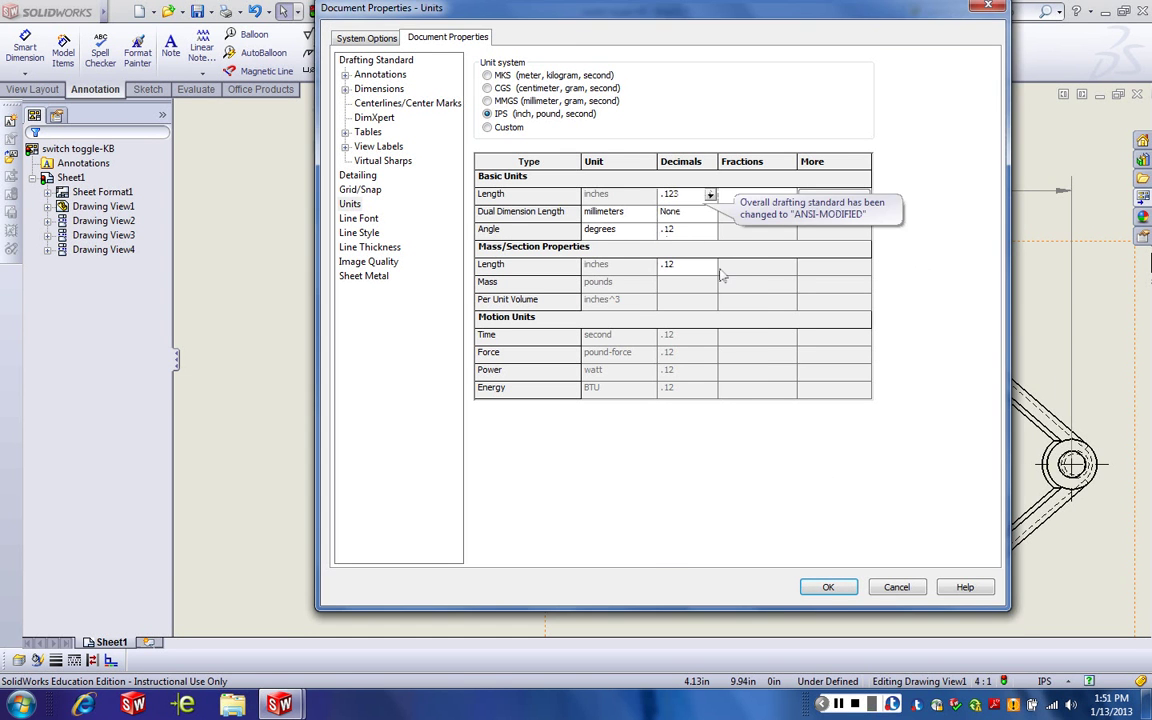
pyautogui.click(822, 586)
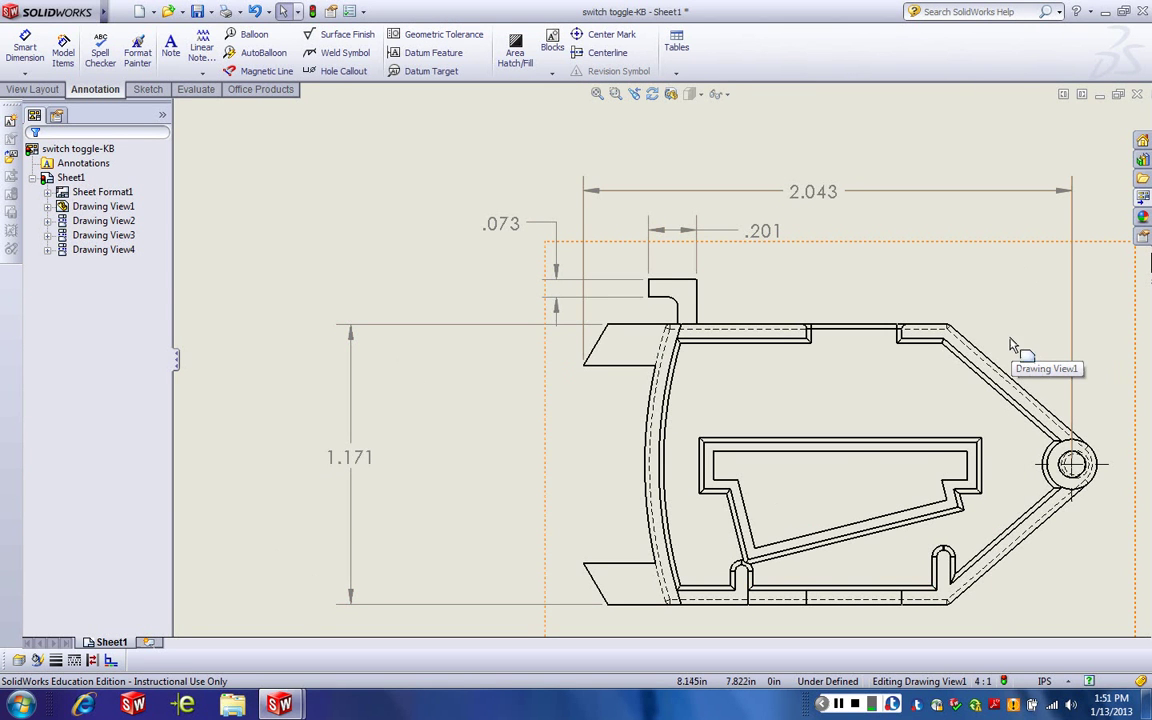
pyautogui.scroll(3, 1015, 350)
pyautogui.scroll(-2, 600, 340)
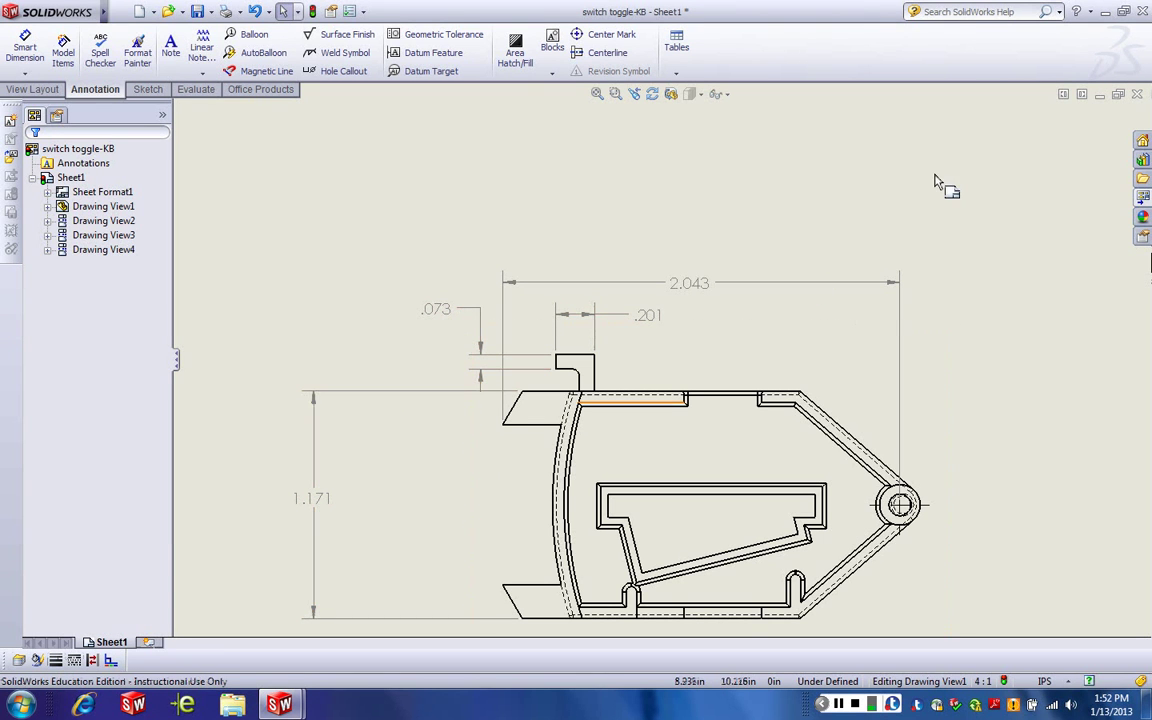
pyautogui.rightClick(866, 63)
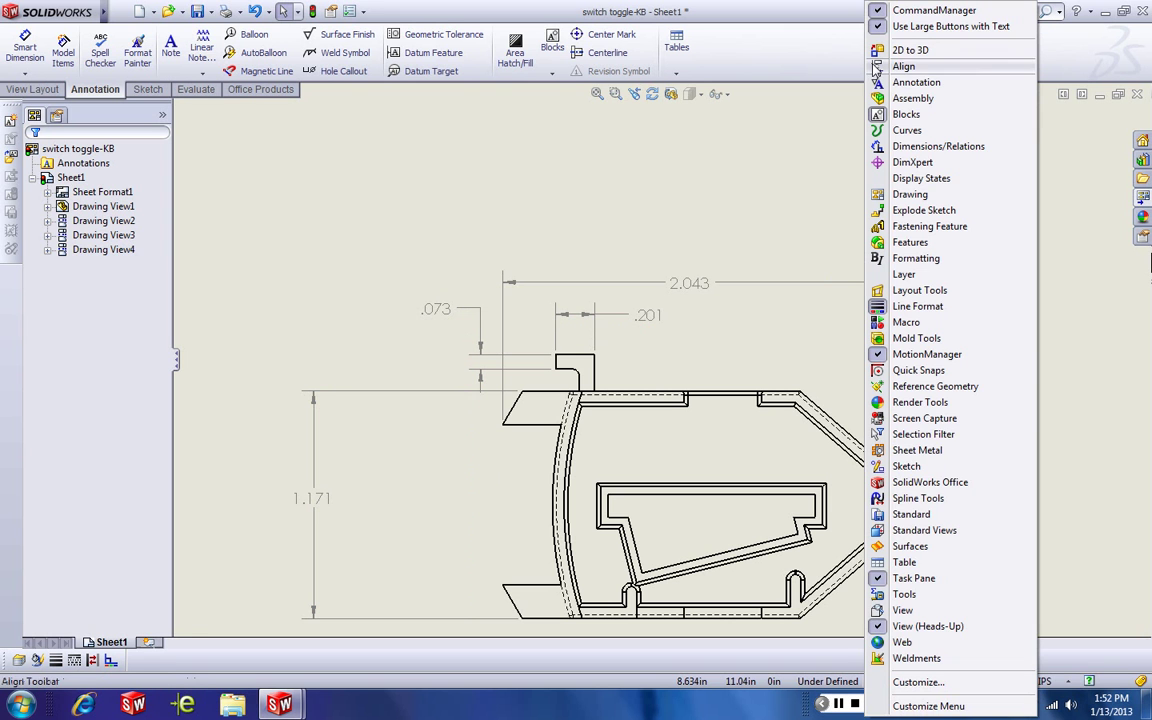
pyautogui.click(745, 188)
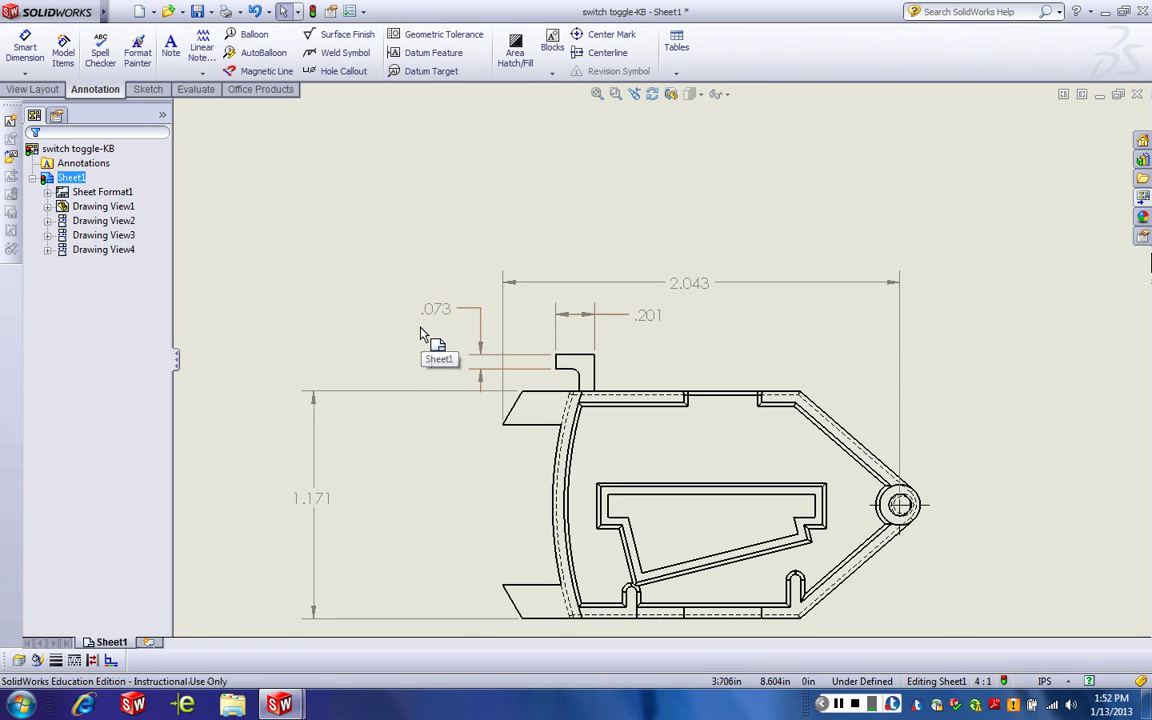
# Select all four dimensions of the front view together and set their line color to black
pyautogui.moveTo(783, 197); pyautogui.dragTo(215, 572)
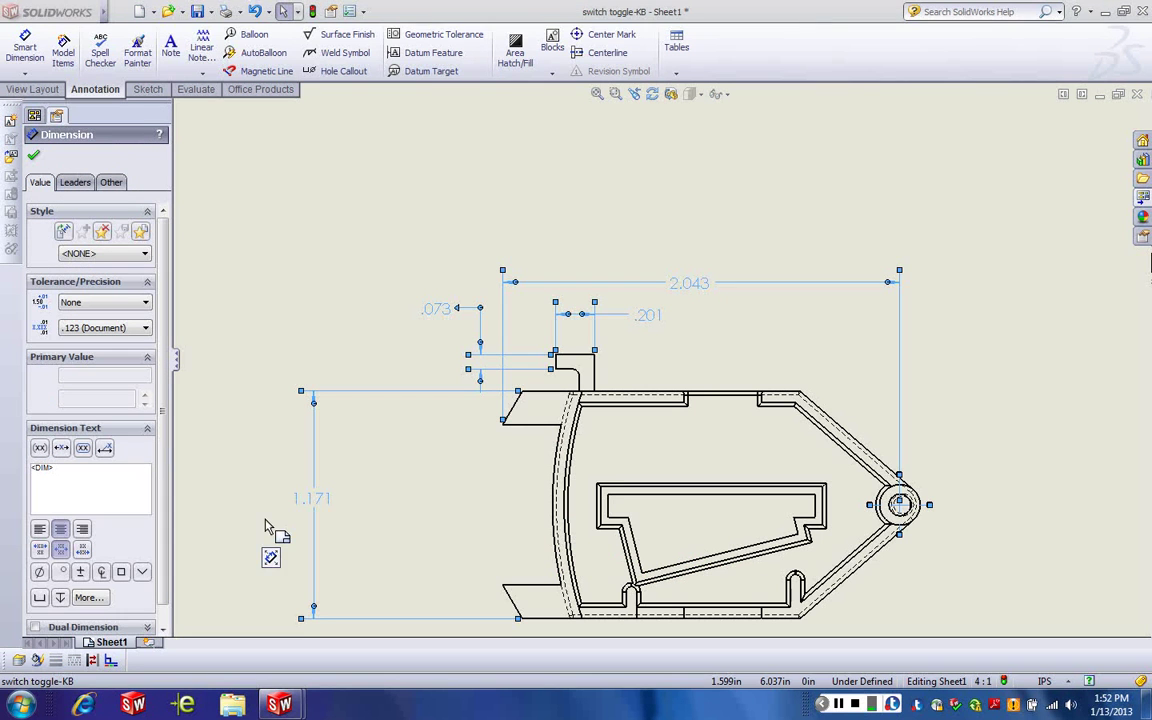
pyautogui.click(37, 660)
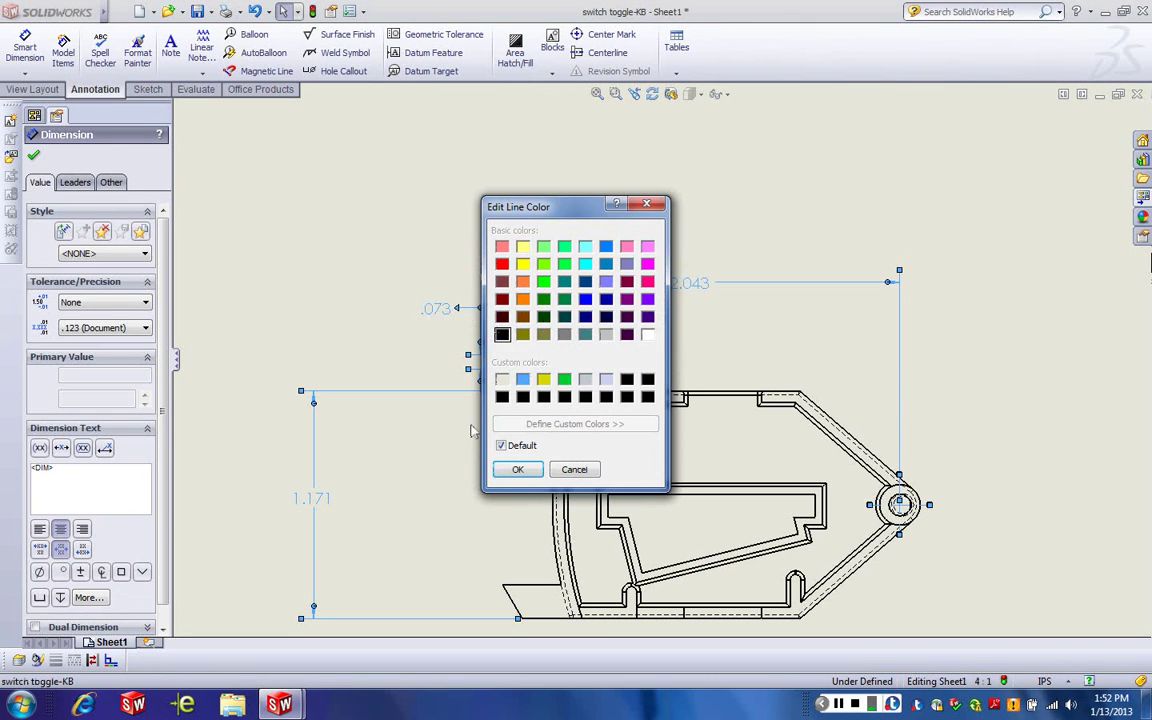
pyautogui.click(502, 397)
pyautogui.click(503, 447)
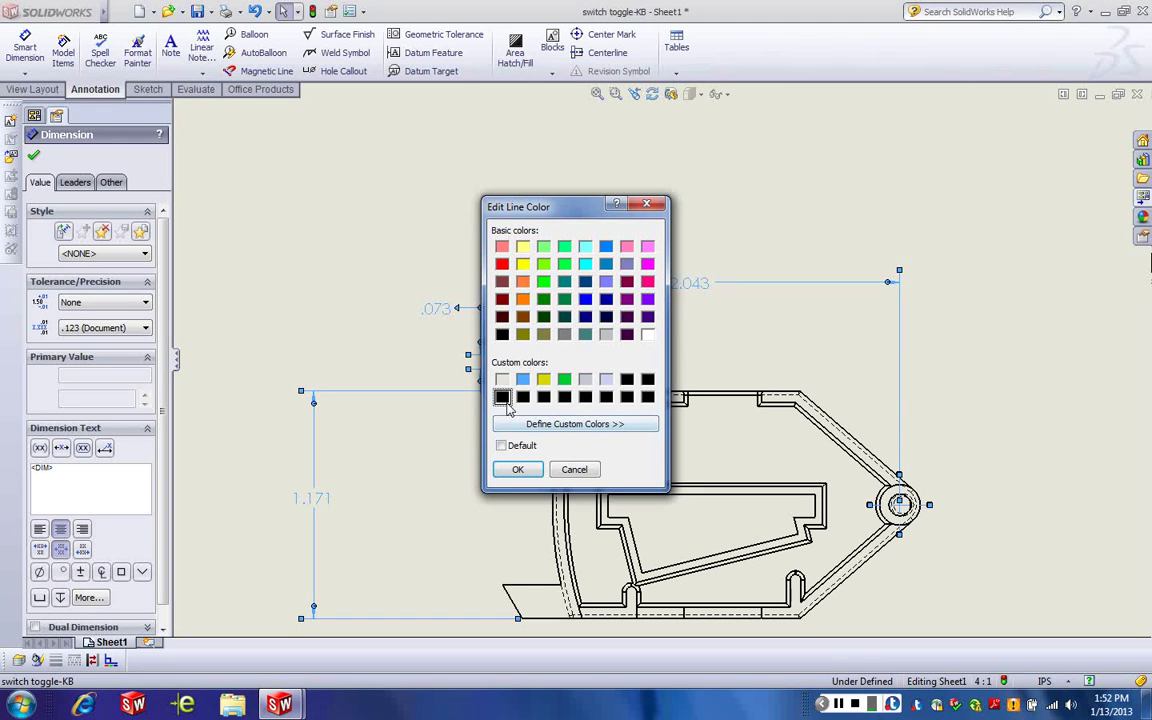
pyautogui.click(512, 470)
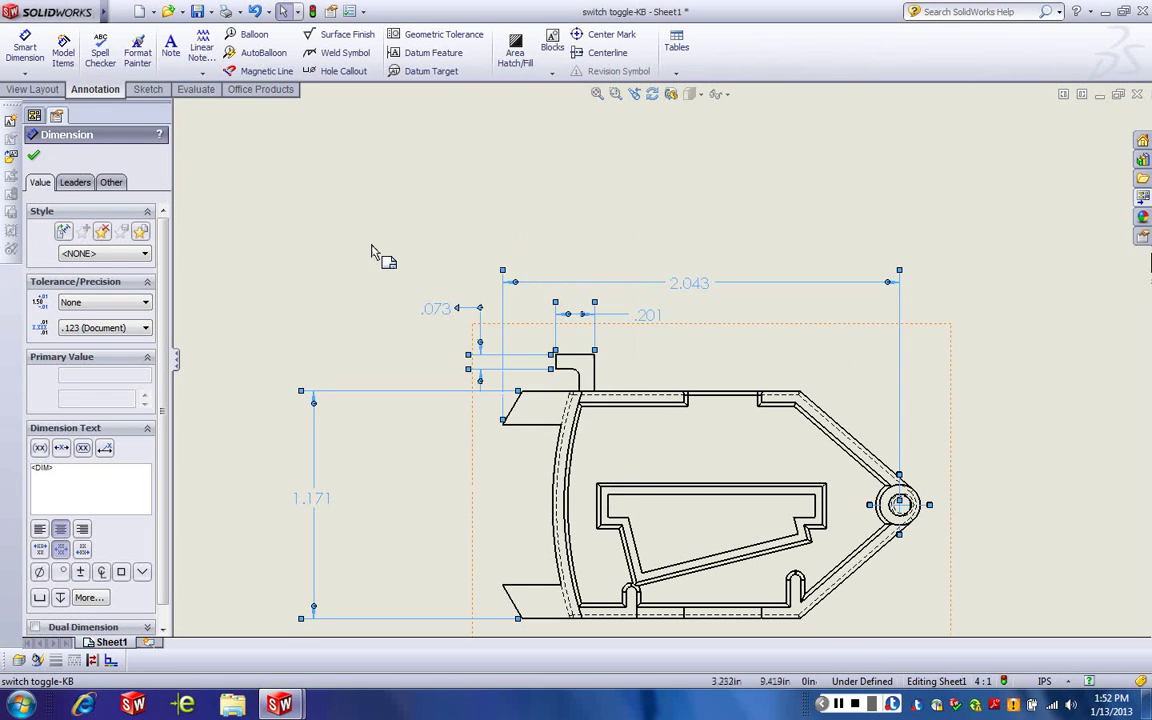
pyautogui.click(386, 265)
pyautogui.press('f')
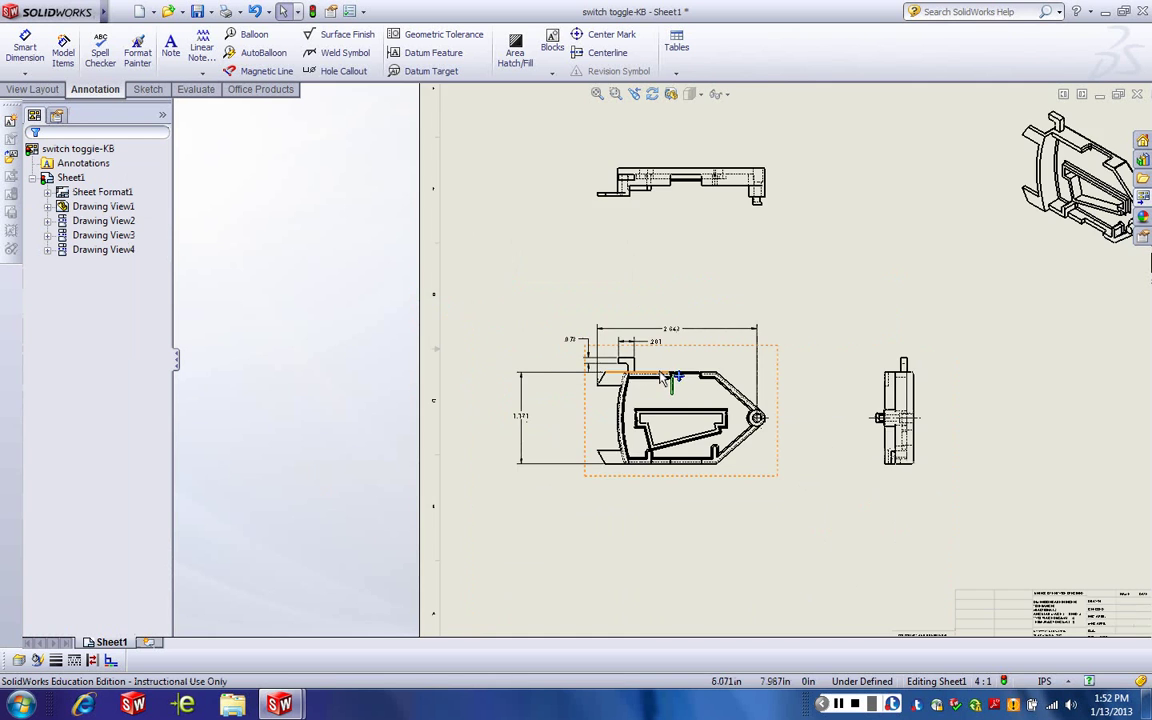
# Dimension the overall body thickness between the two outer vertical edges of the side view, placing it above the hook
pyautogui.scroll(3, 731, 400)
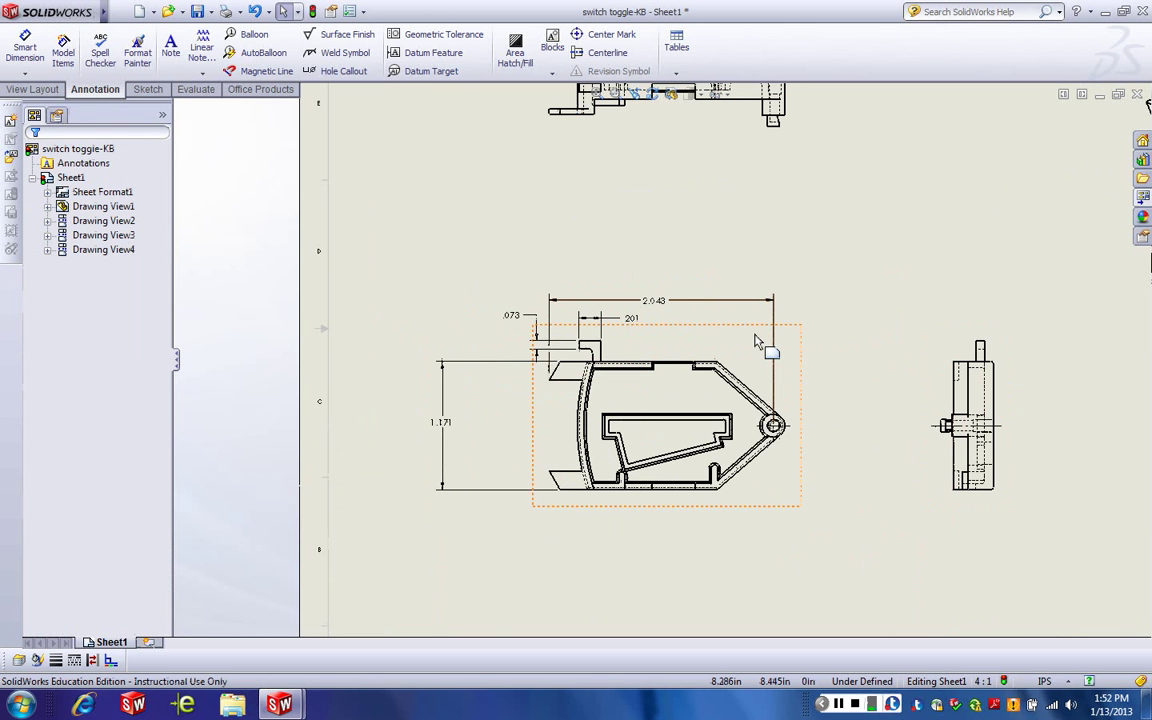
pyautogui.scroll(-2, 770, 342)
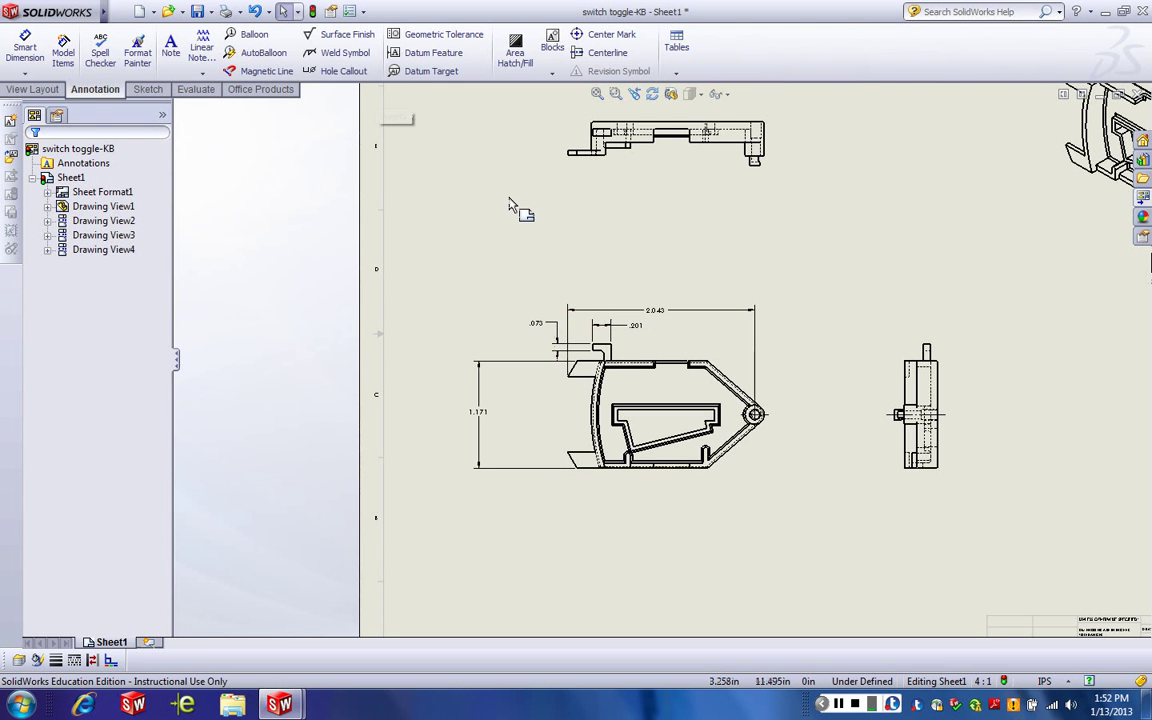
pyautogui.click(36, 57)
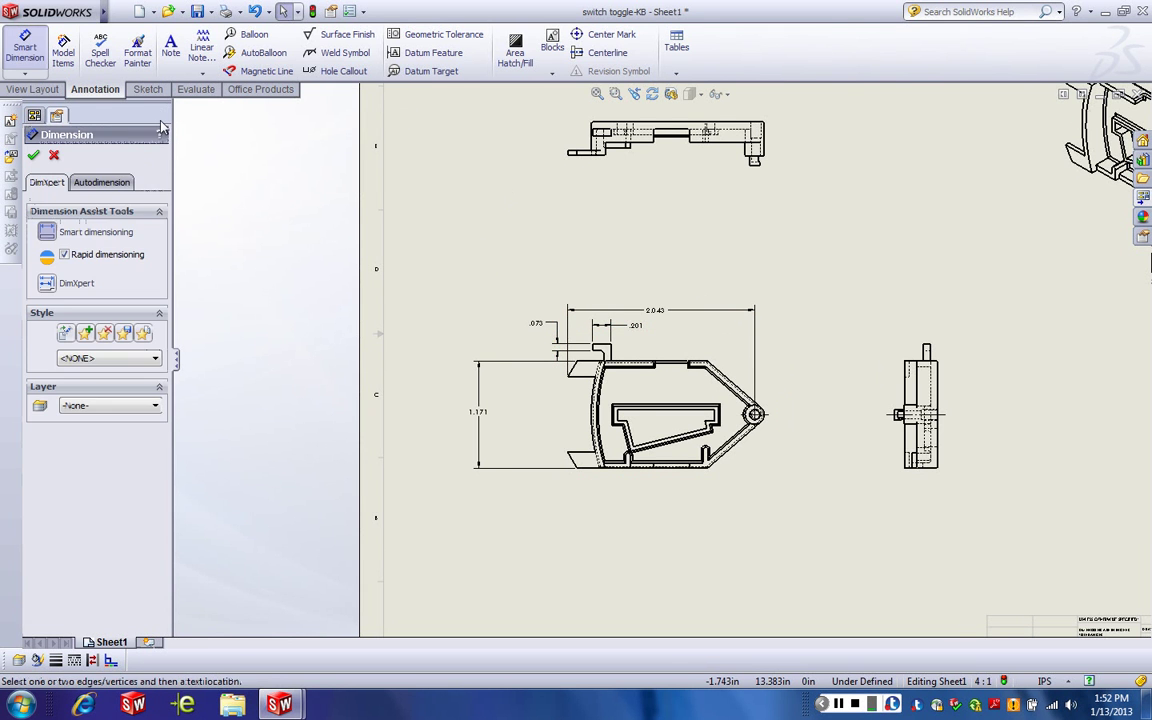
pyautogui.scroll(2, 1050, 400)
pyautogui.scroll(3, 795, 302)
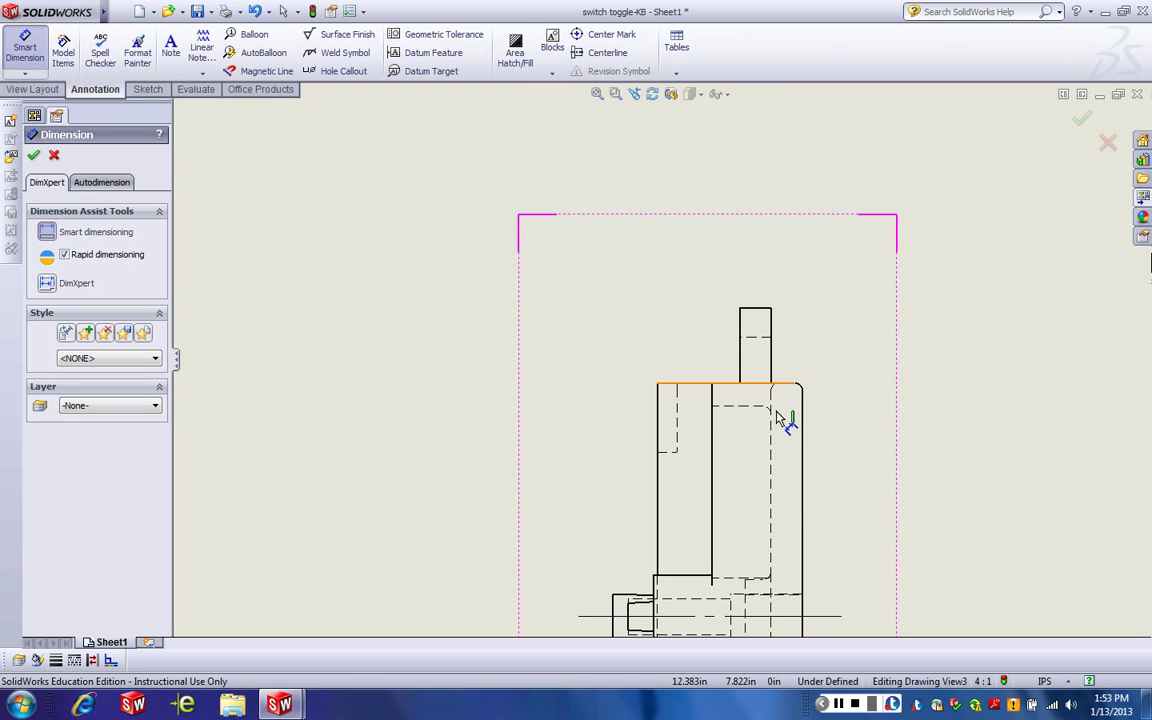
pyautogui.click(658, 410)
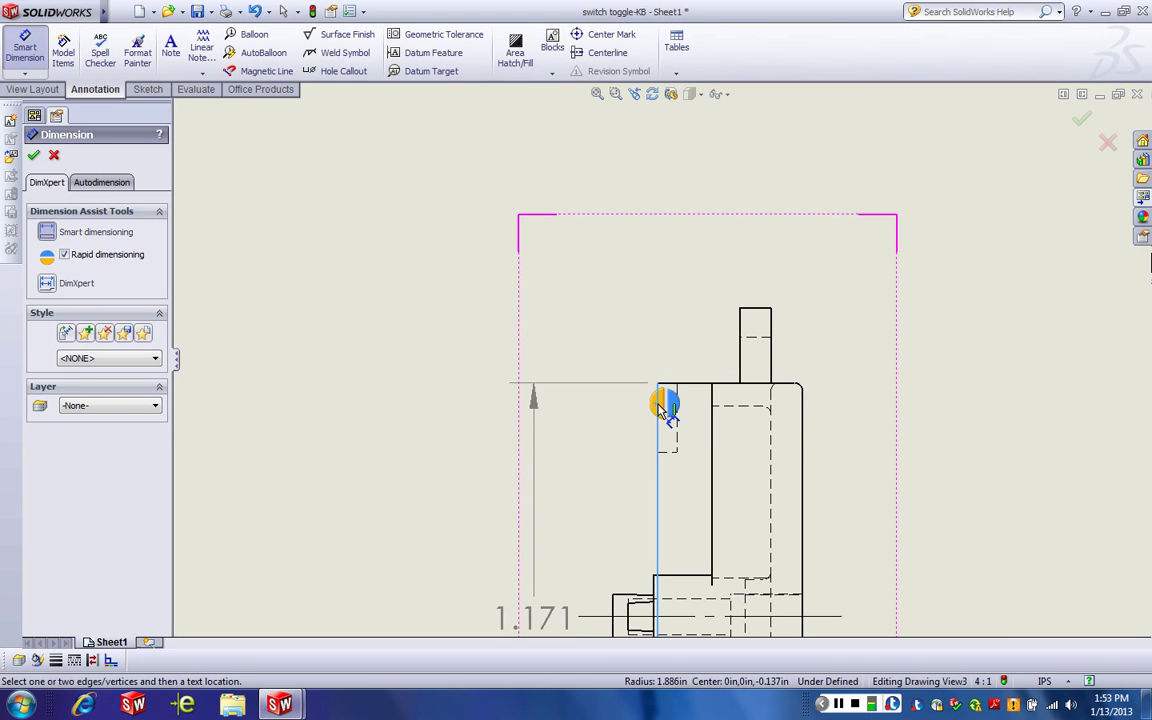
pyautogui.click(803, 422)
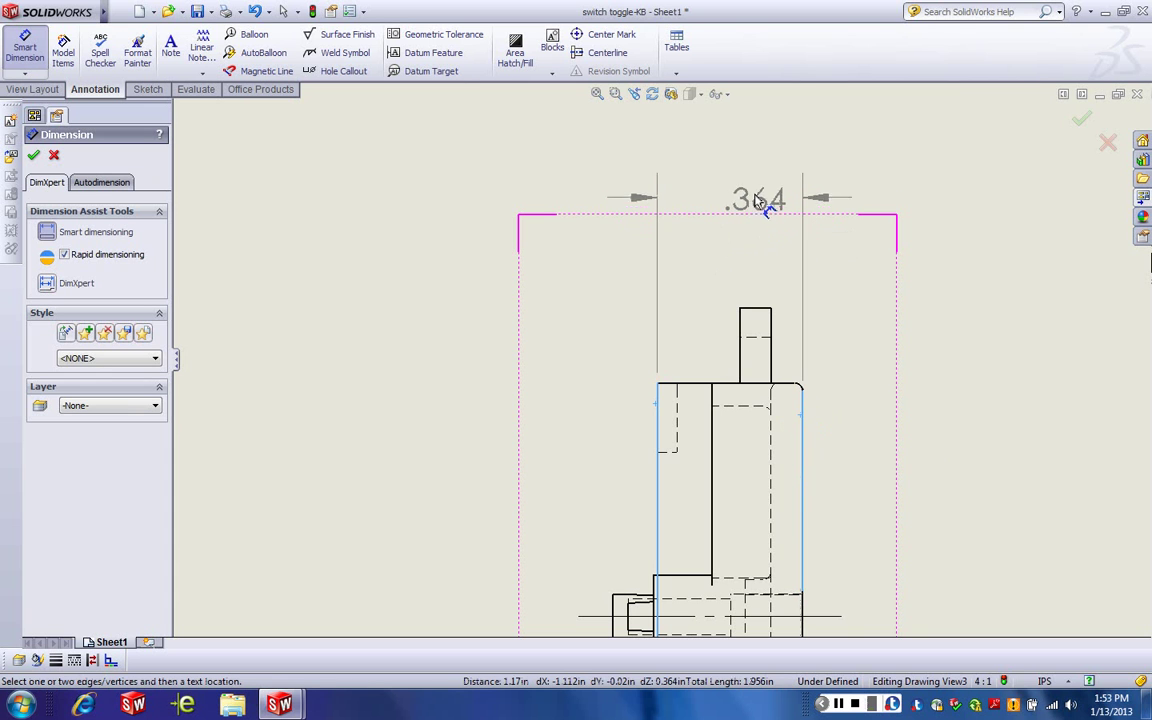
pyautogui.click(730, 190)
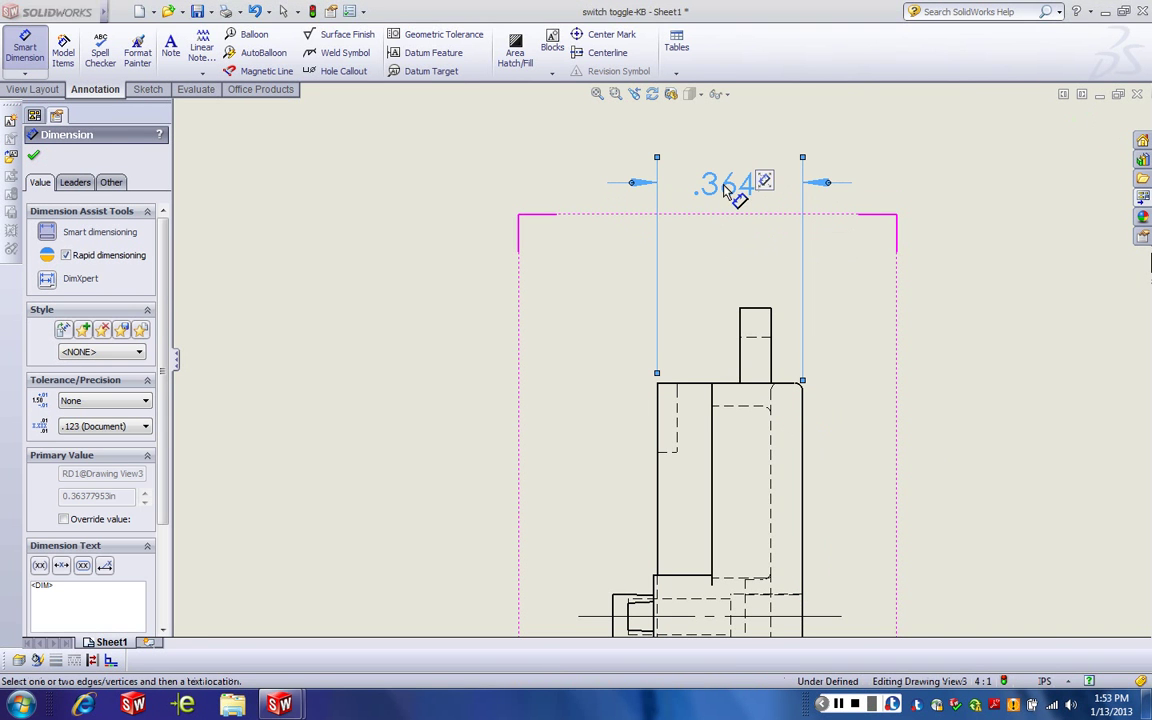
# Dimension the offset from the hook's right edge to the body's right outer edge in the side view, placing it below the thickness dimension
pyautogui.click(780, 322)
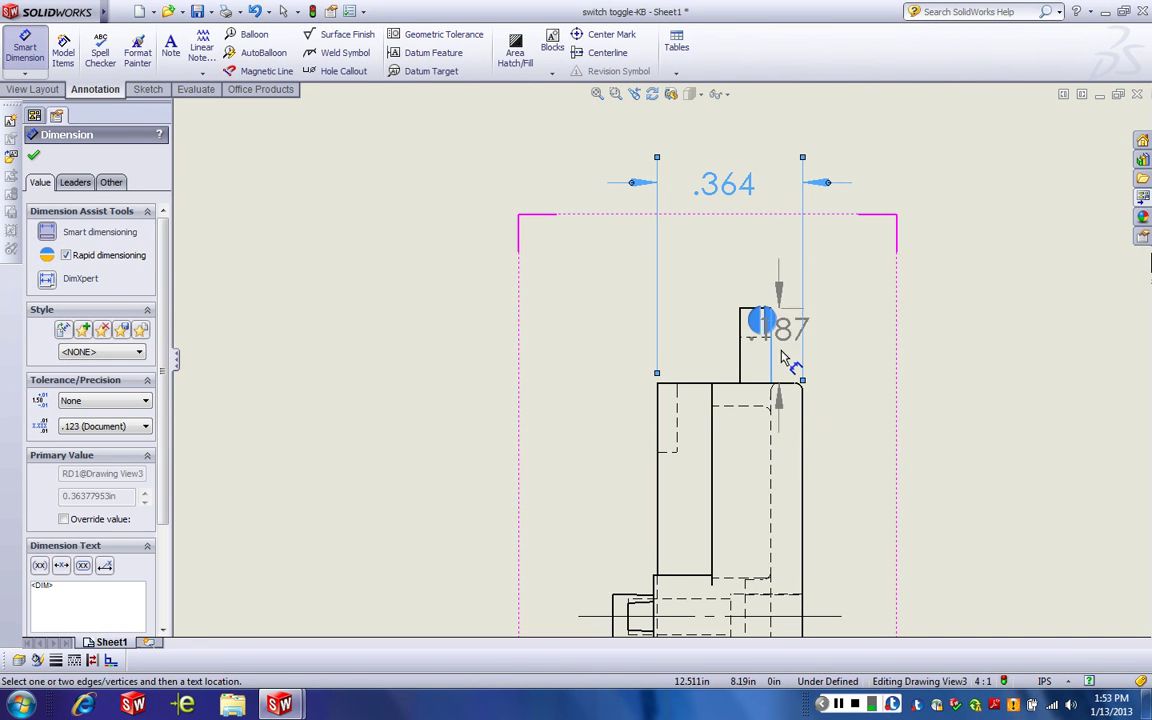
pyautogui.click(804, 420)
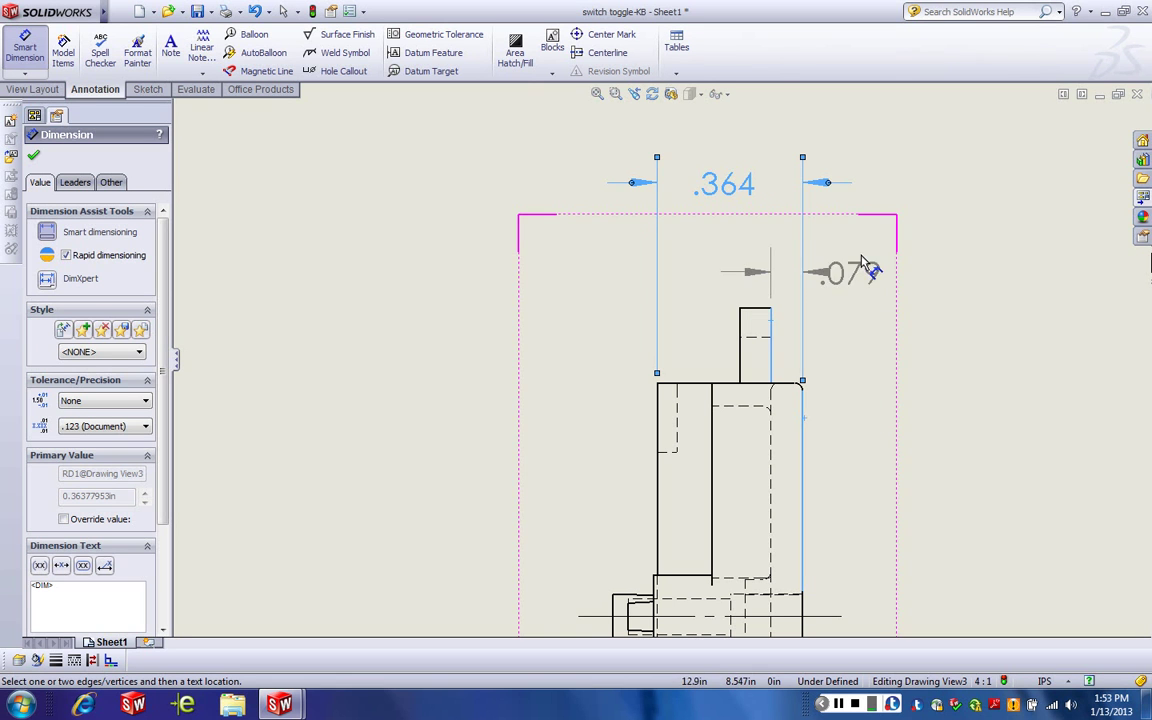
pyautogui.click(908, 262)
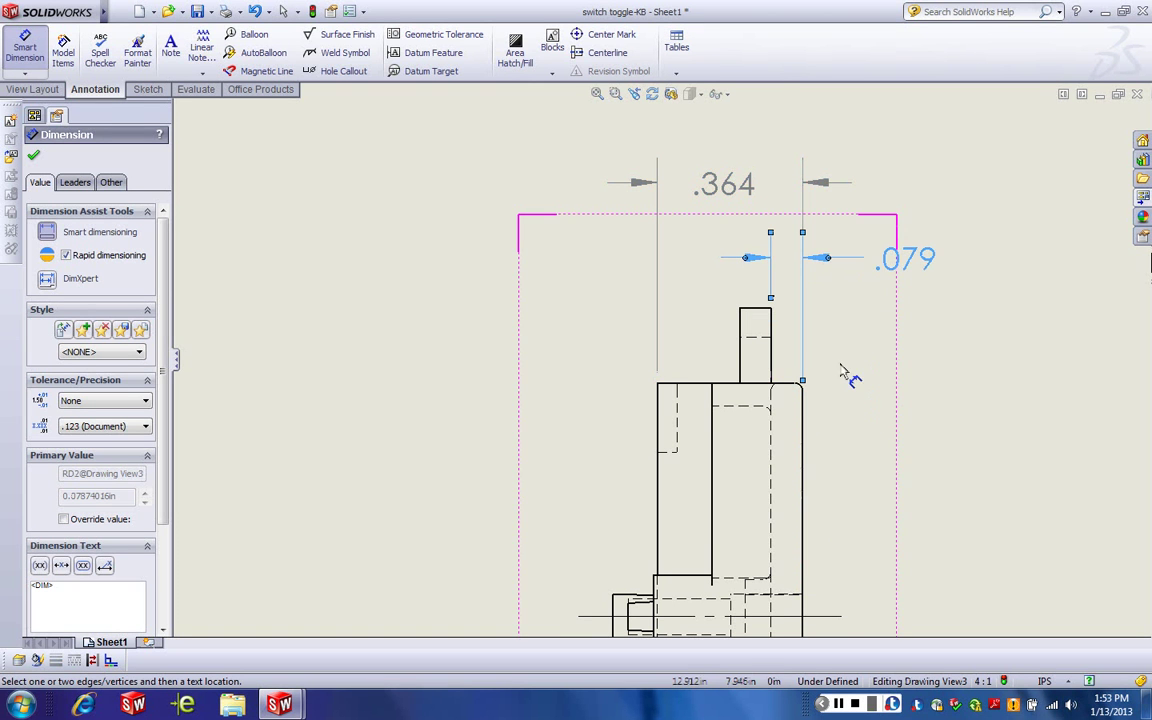
pyautogui.press('z')
pyautogui.click(490, 368)
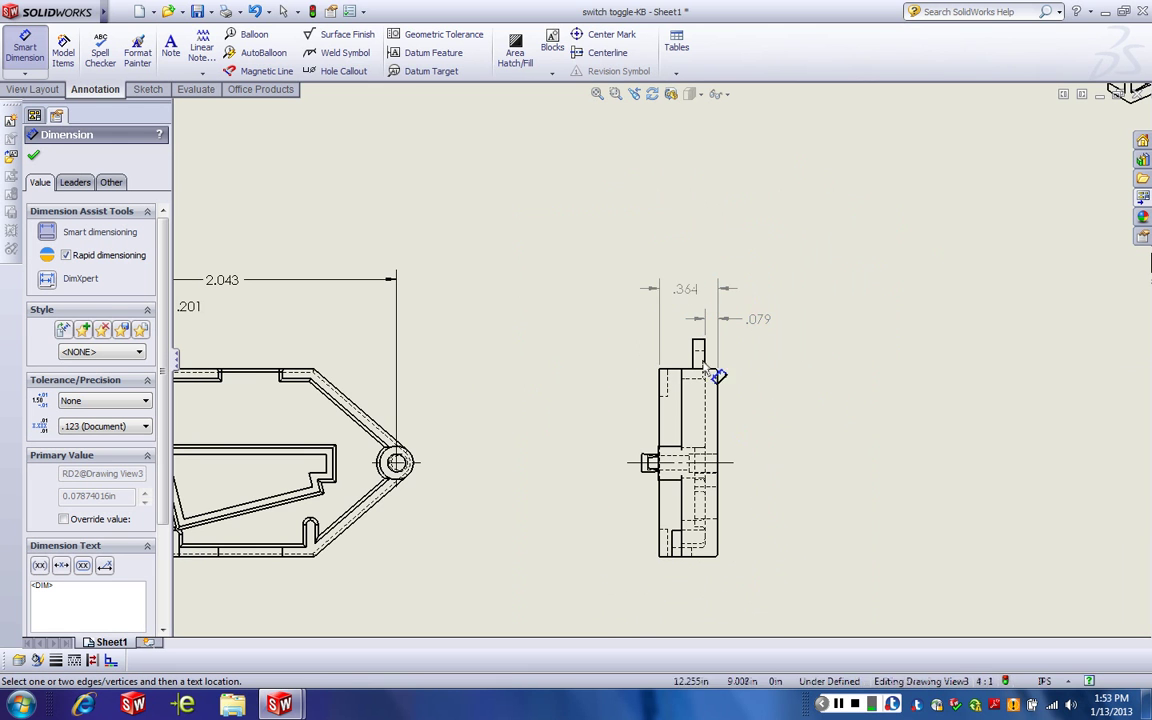
pyautogui.scroll(5, 707, 257)
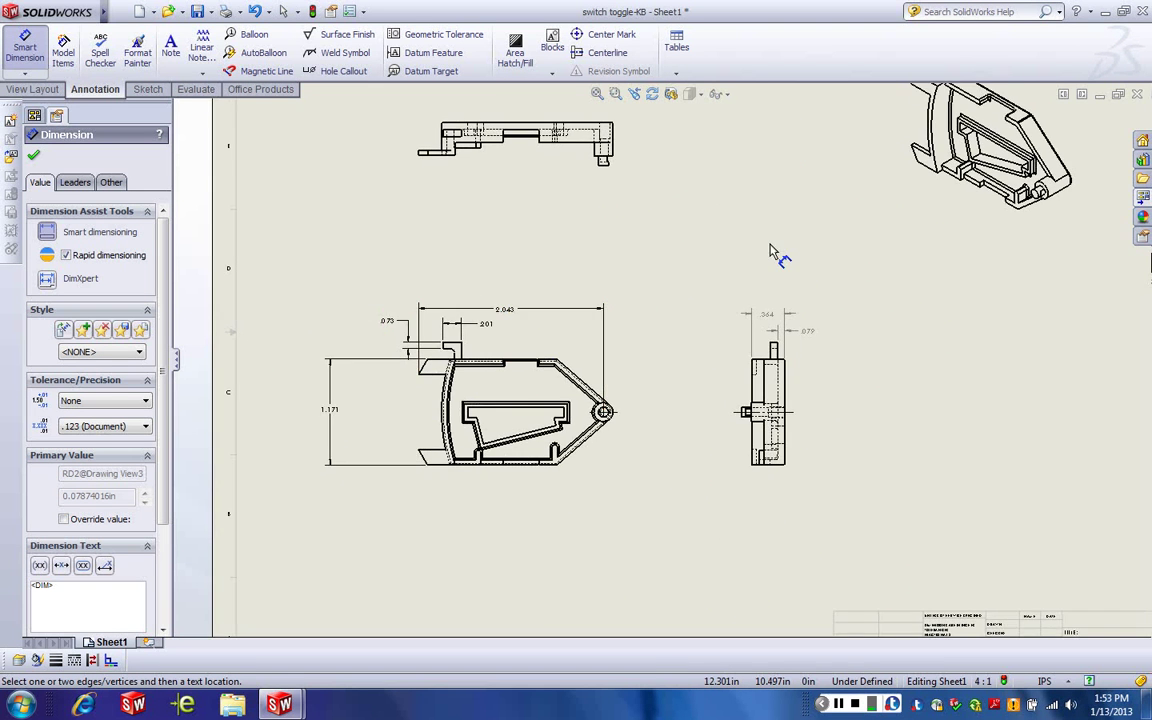